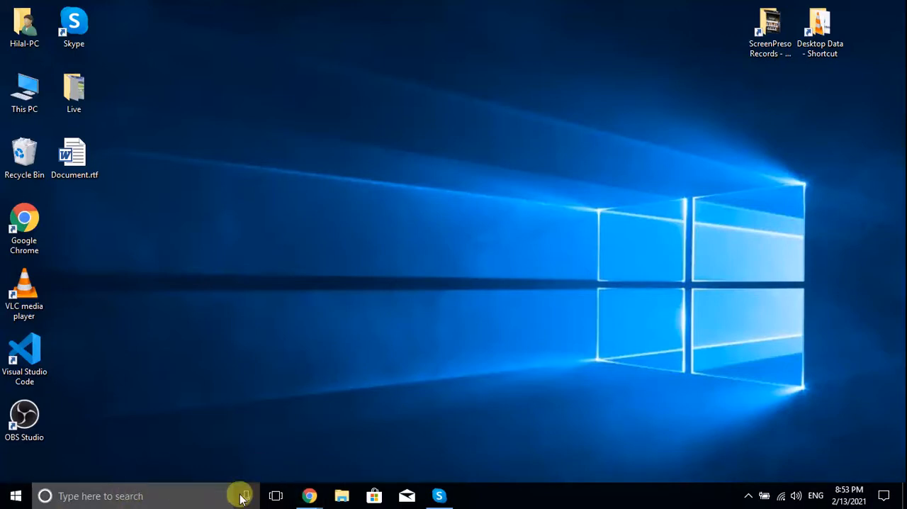
Bring the Chrome window showing the Google home page to the front and maximize it
mouse_move(308, 499)
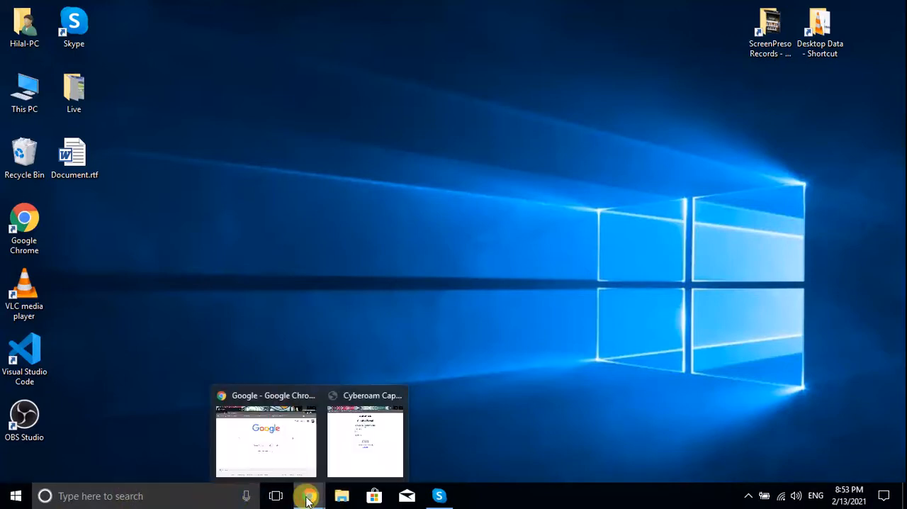
click(289, 444)
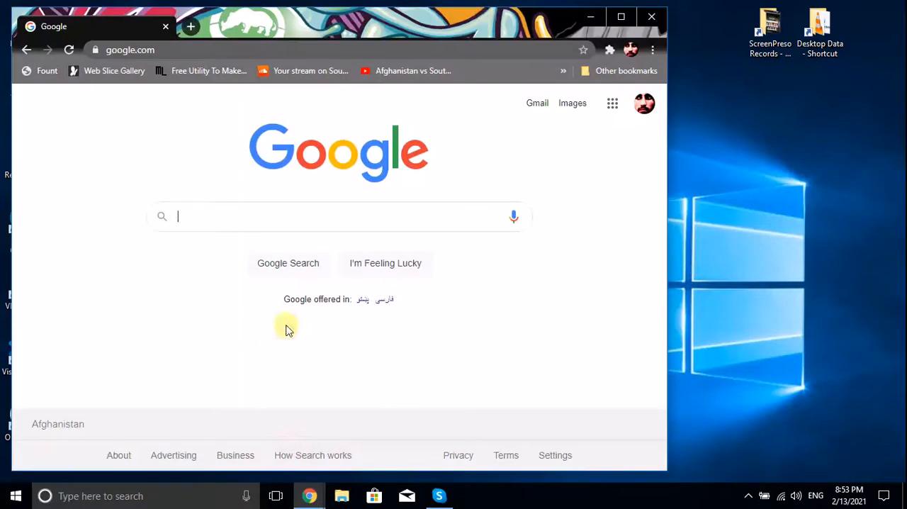
click(620, 17)
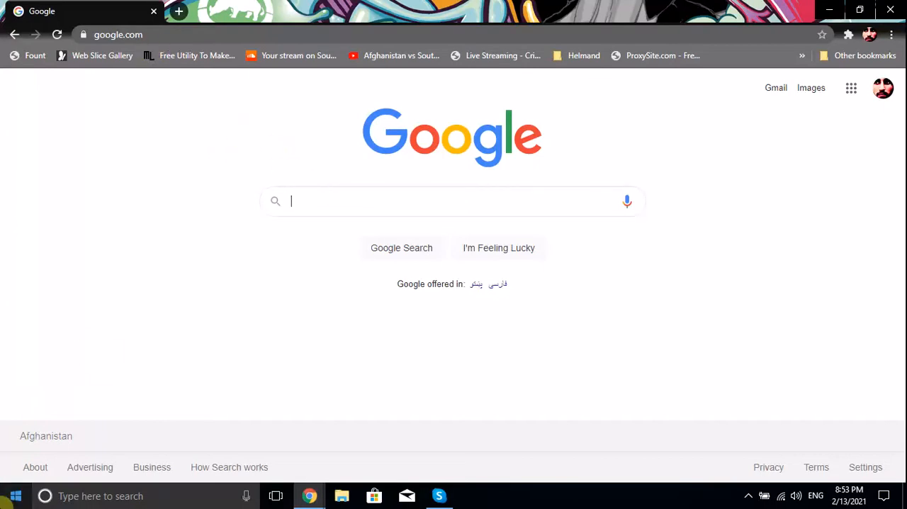
Open File Explorer, maximize its window and go to the xampp folder on Local Disk (C:)
click(6, 498)
click(6, 498)
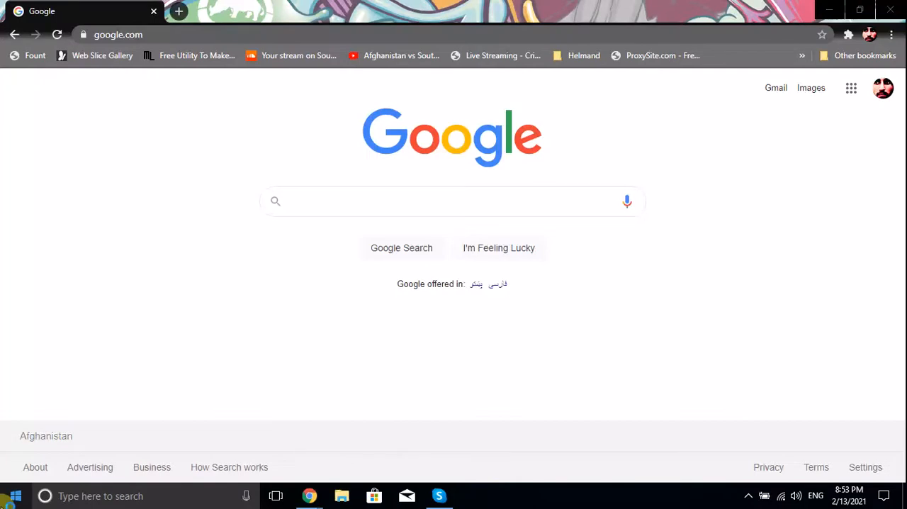
key(super+e)
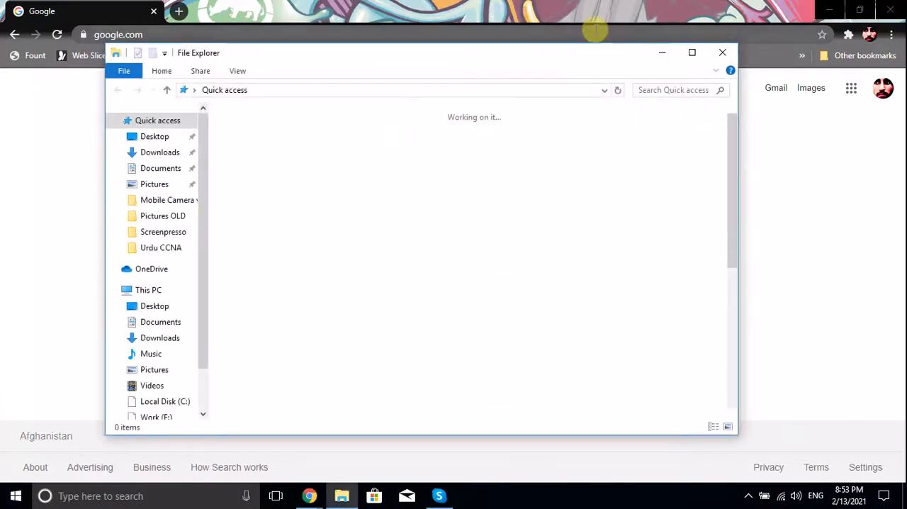
click(693, 54)
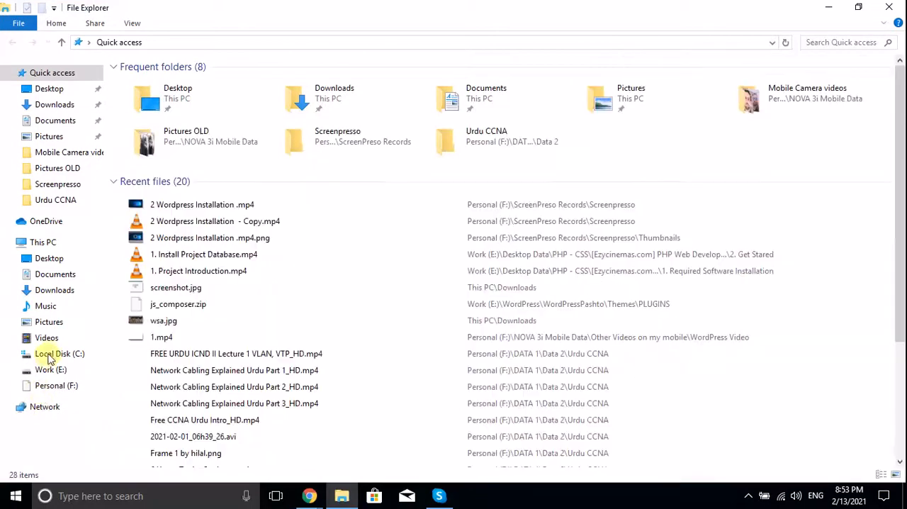
click(50, 353)
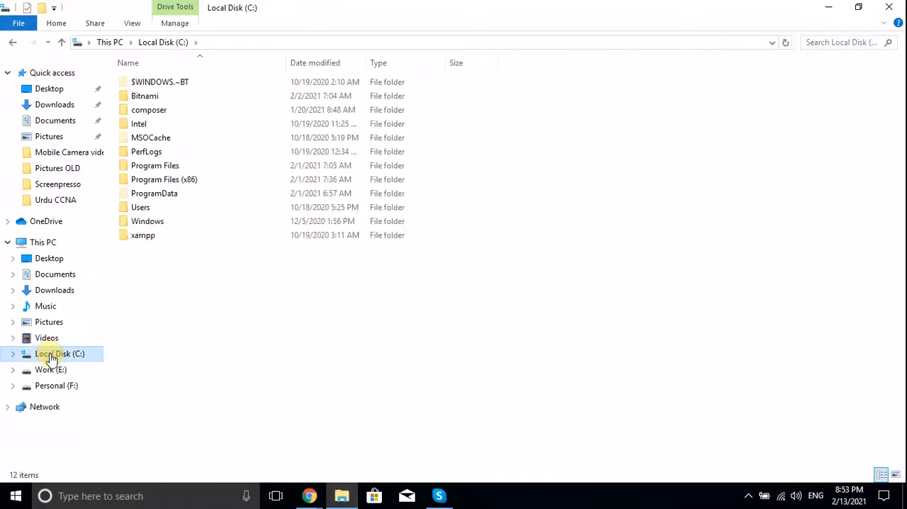
click(228, 235)
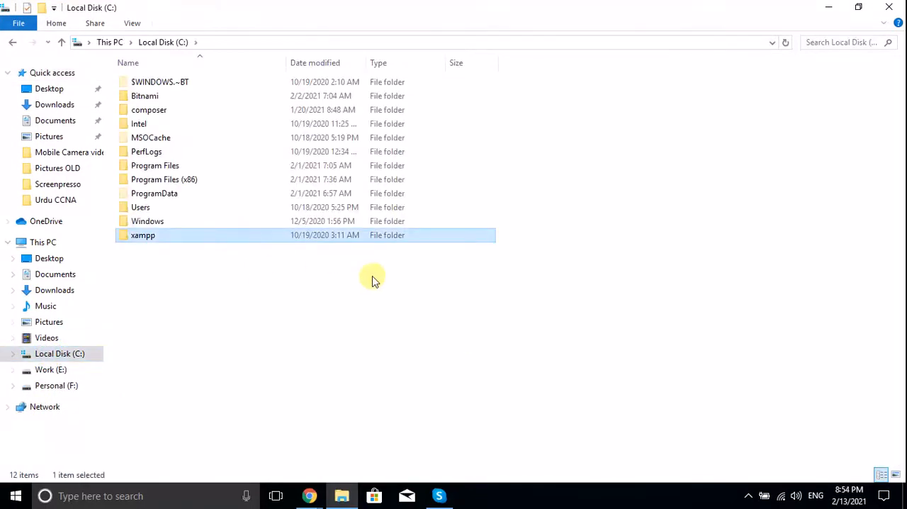
double_click(259, 239)
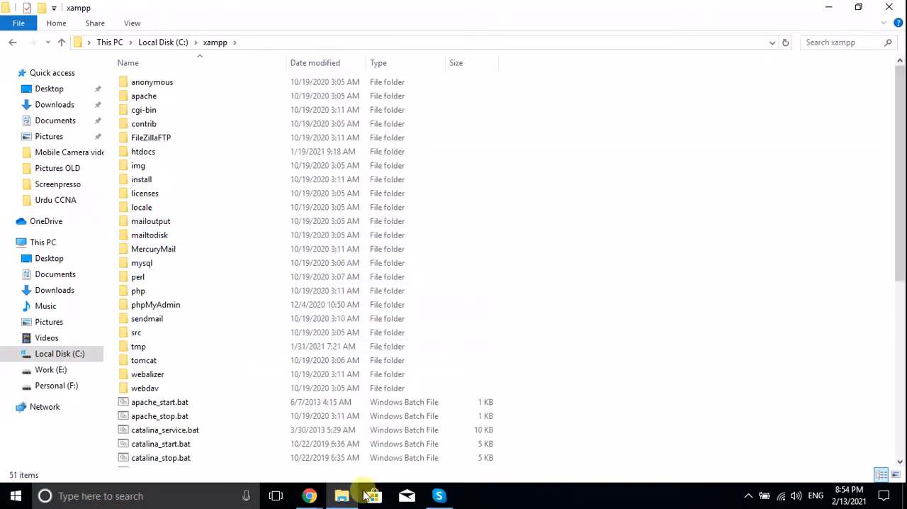
Switch to Chrome and search Google for "xampp download"
mouse_move(309, 495)
click(297, 443)
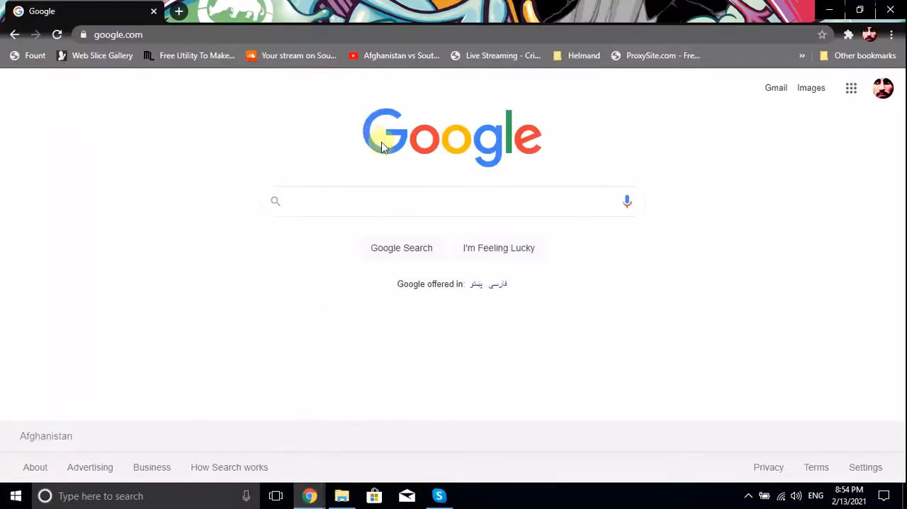
click(388, 207)
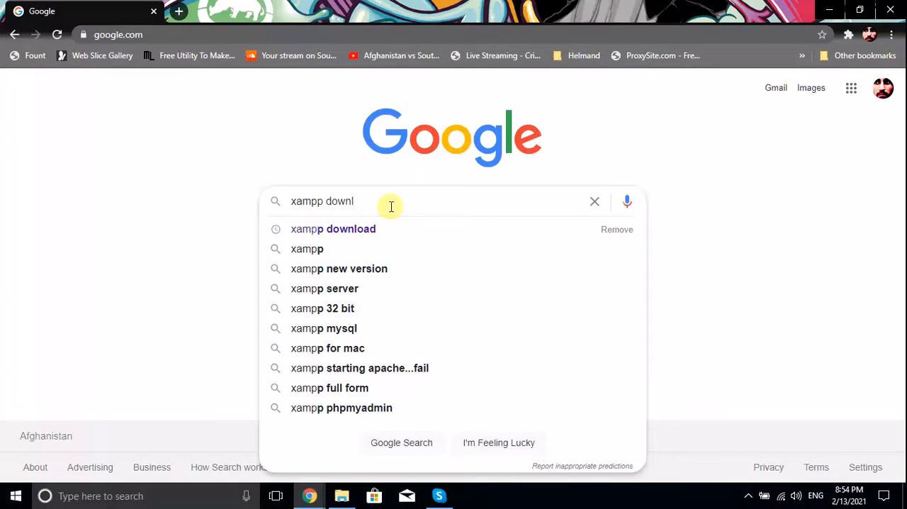
key(Return)
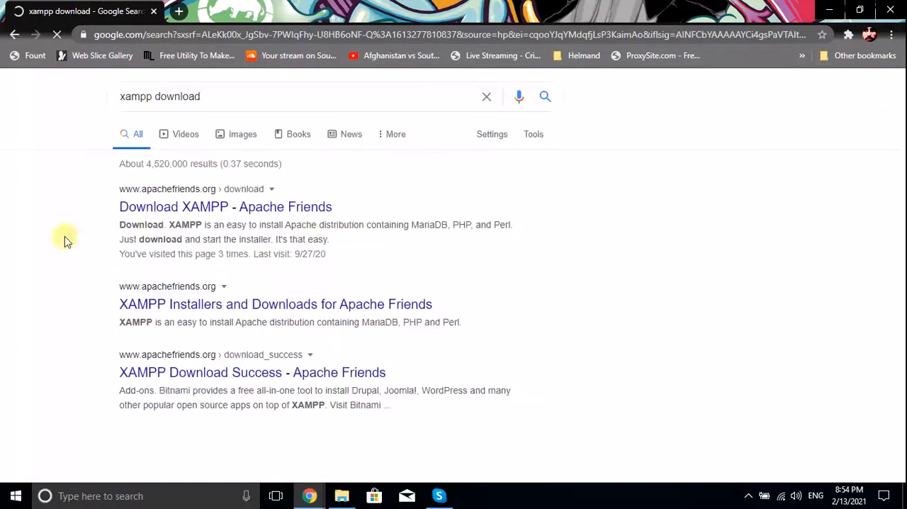
Open the Apache Friends "Download XAMPP" result in a new tab and examine the Windows versions offered there
right_click(185, 206)
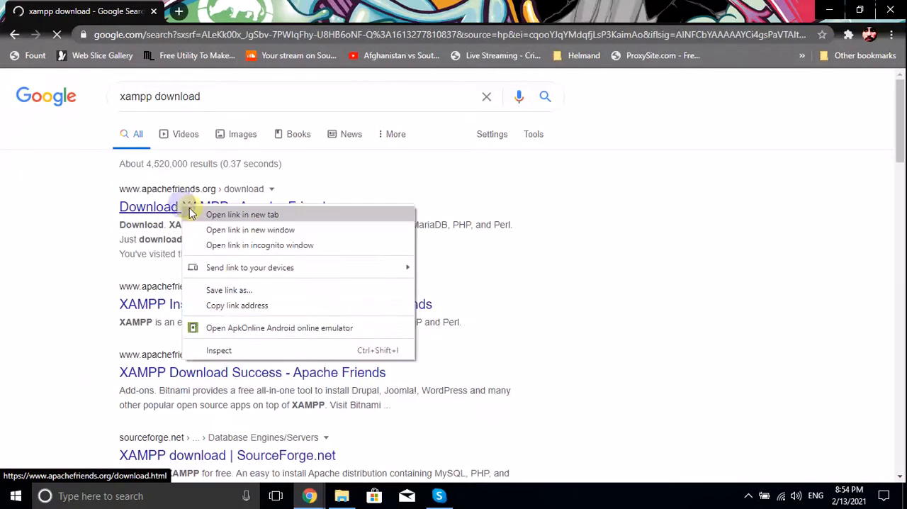
click(198, 210)
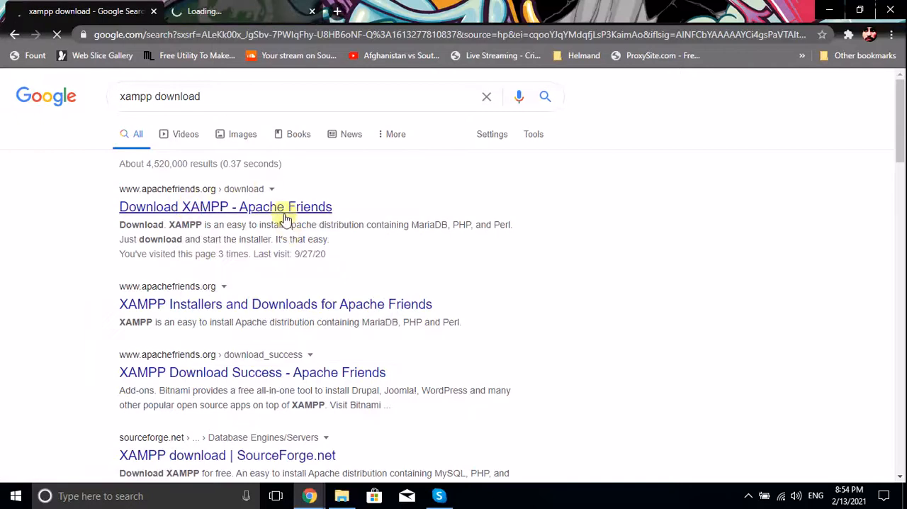
scroll(287, 226, down, 5)
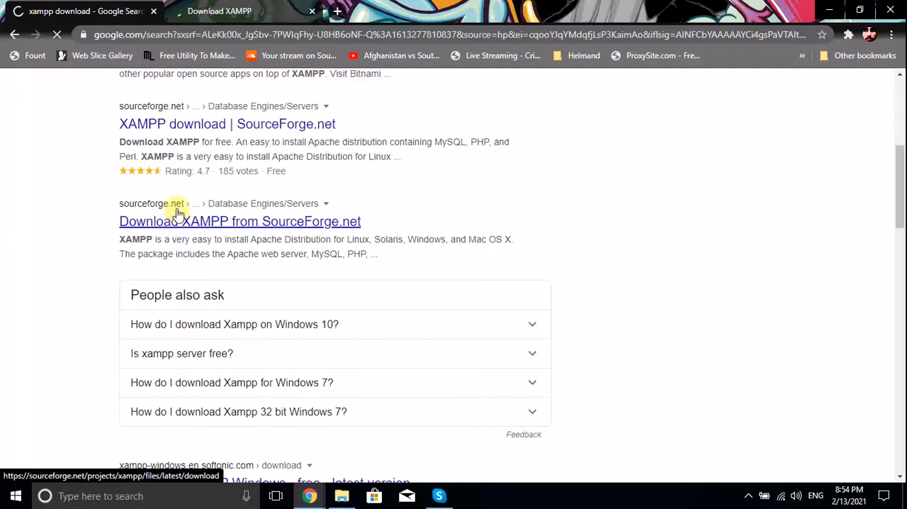
click(223, 11)
scroll(421, 286, down, 2)
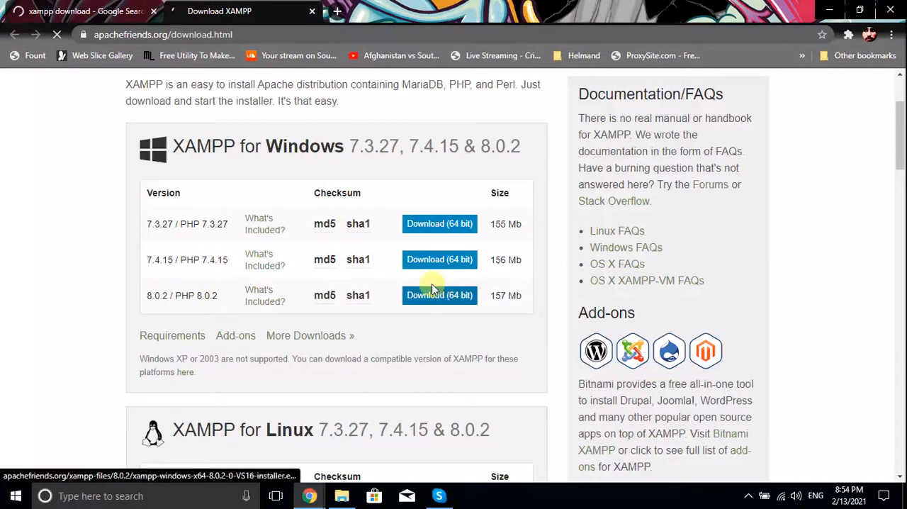
scroll(425, 276, up, 2)
scroll(425, 277, down, 5)
scroll(426, 278, up, 2)
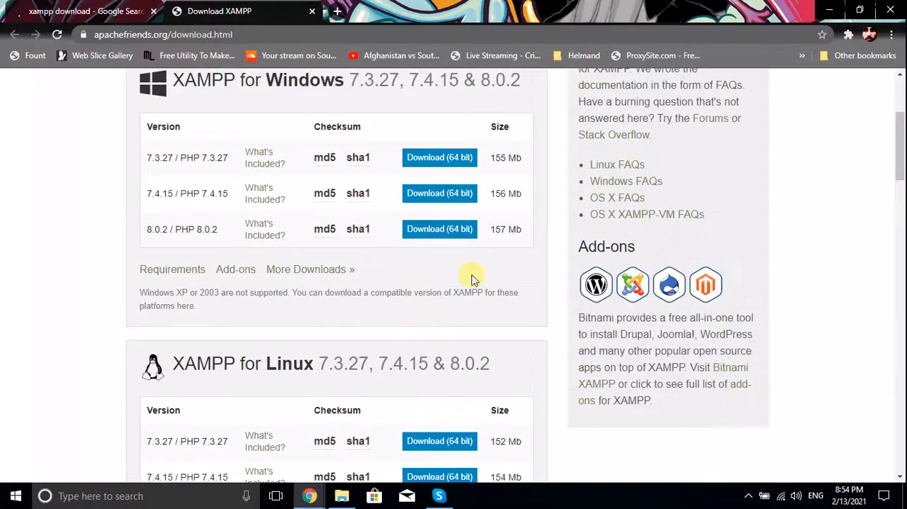
scroll(473, 278, up, 3)
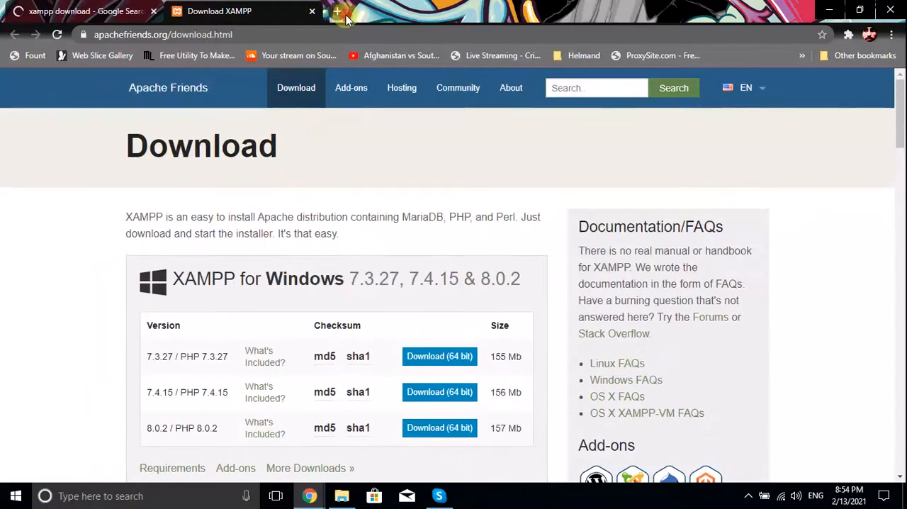
Run a Google search for "wampp server dowanload" in a new tab
click(338, 12)
text(wampp server d)
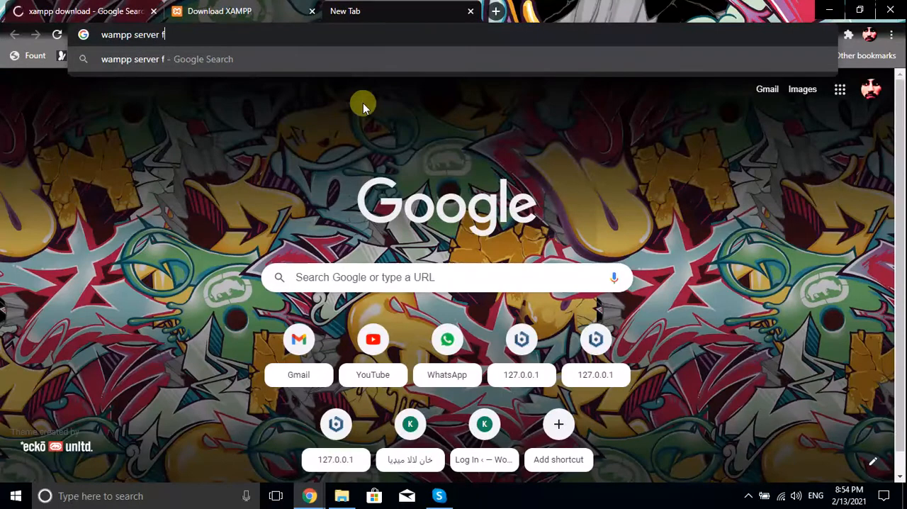
text(ow)
key(BackSpace)
text(wanload)
key(Return)
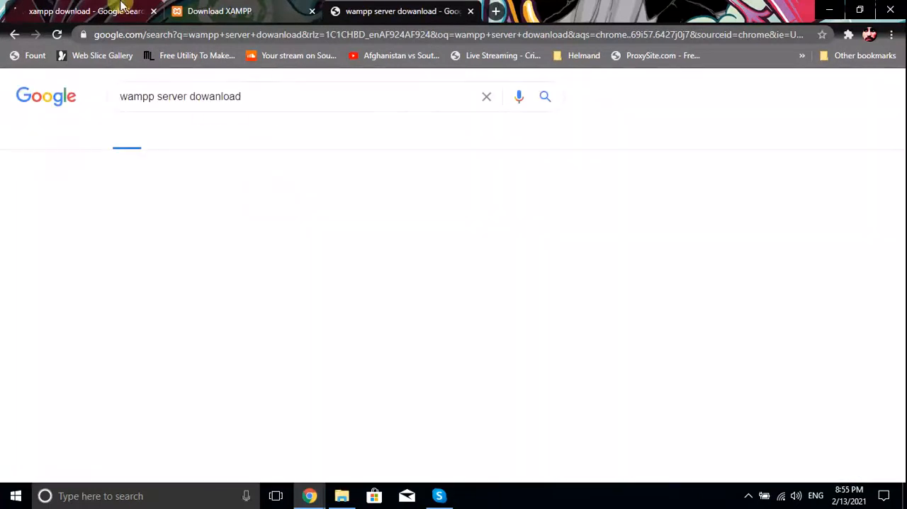
click(234, 196)
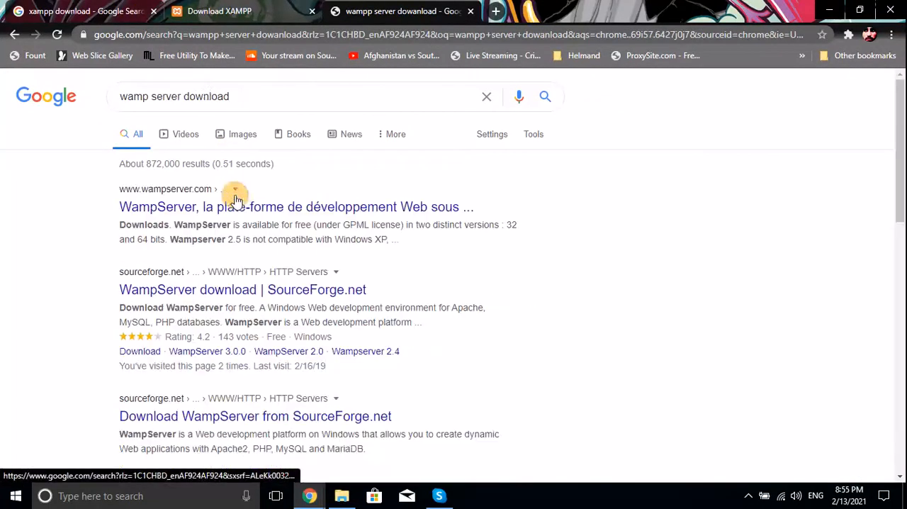
right_click(174, 211)
click(205, 219)
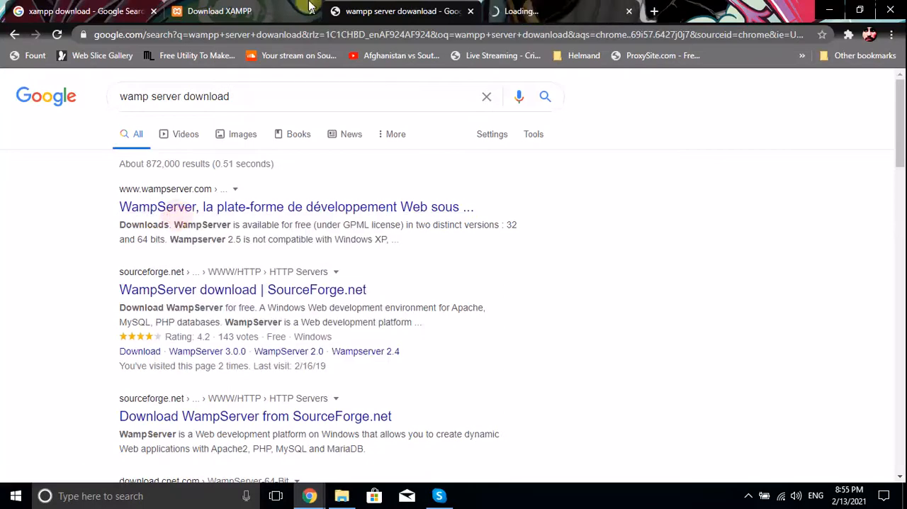
click(487, 7)
click(436, 6)
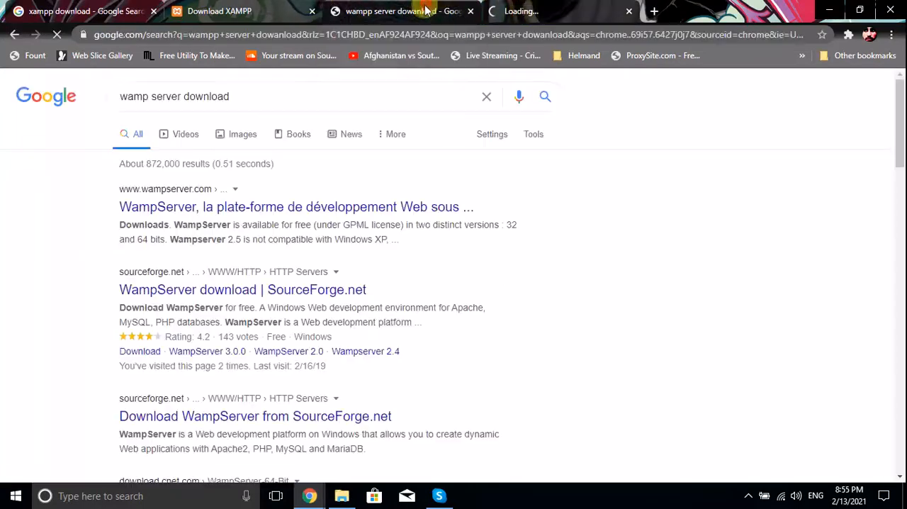
click(523, 7)
click(425, 7)
click(606, 7)
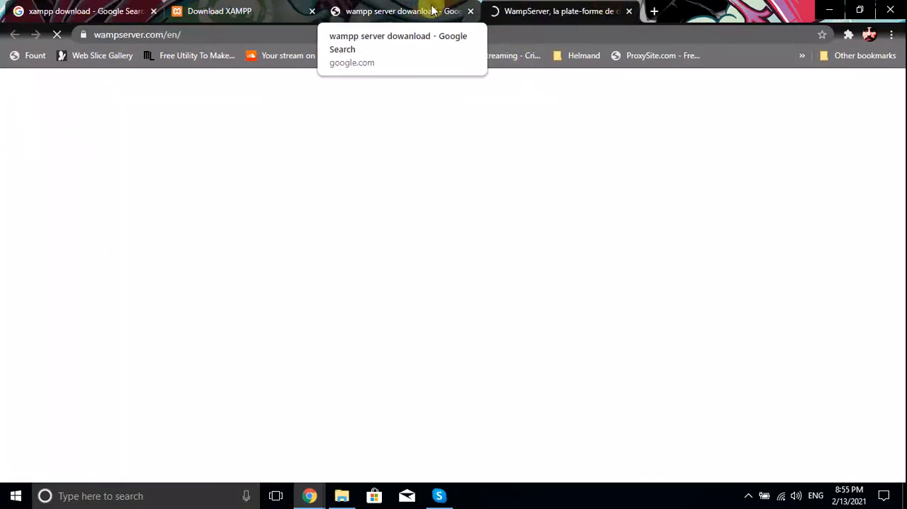
click(436, 6)
key(ctrl+Tab)
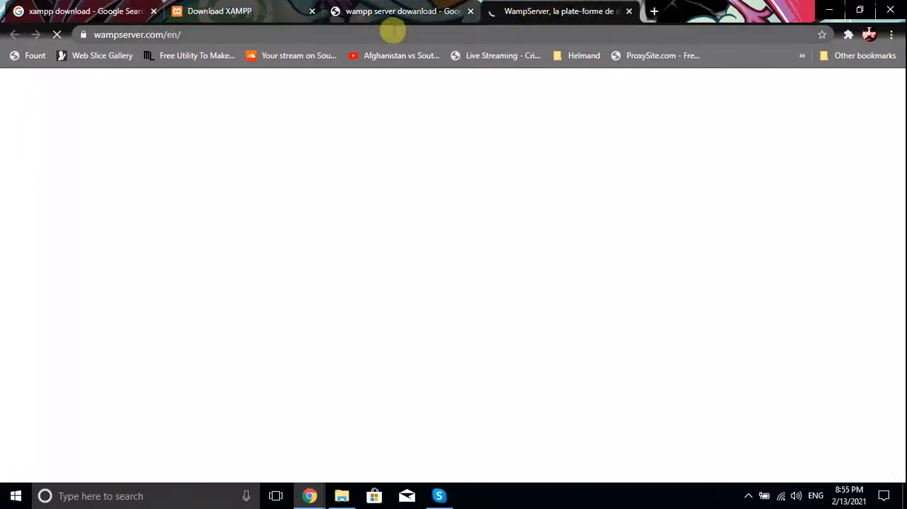
click(408, 7)
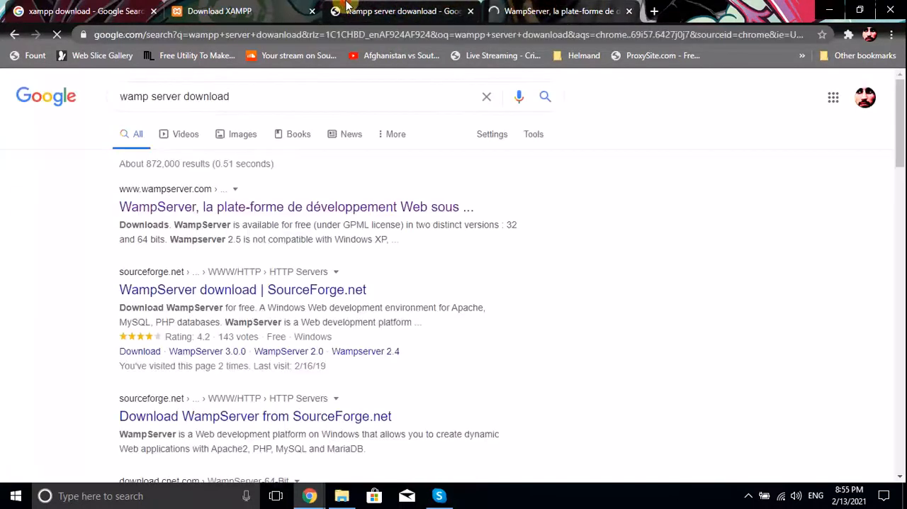
click(540, 9)
Switch to File Explorer and open the htdocs folder inside xampp on Local Disk (C:)
click(348, 494)
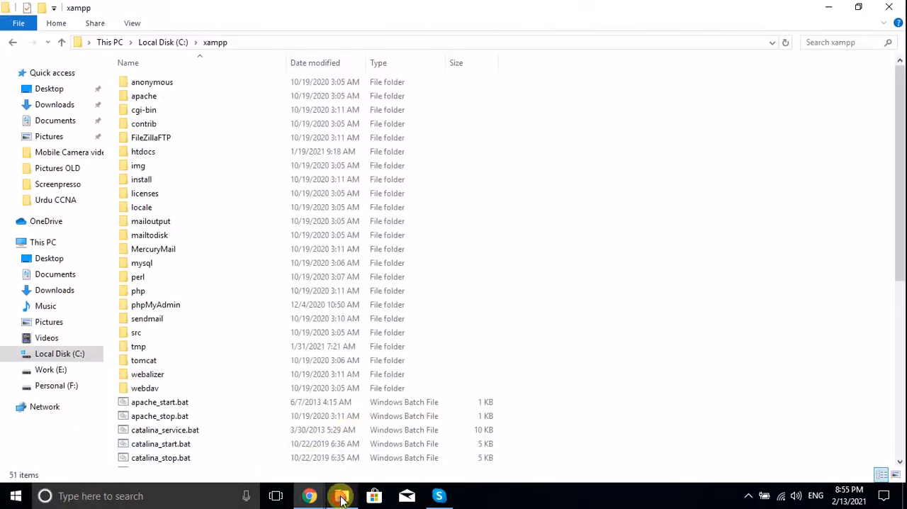
click(541, 207)
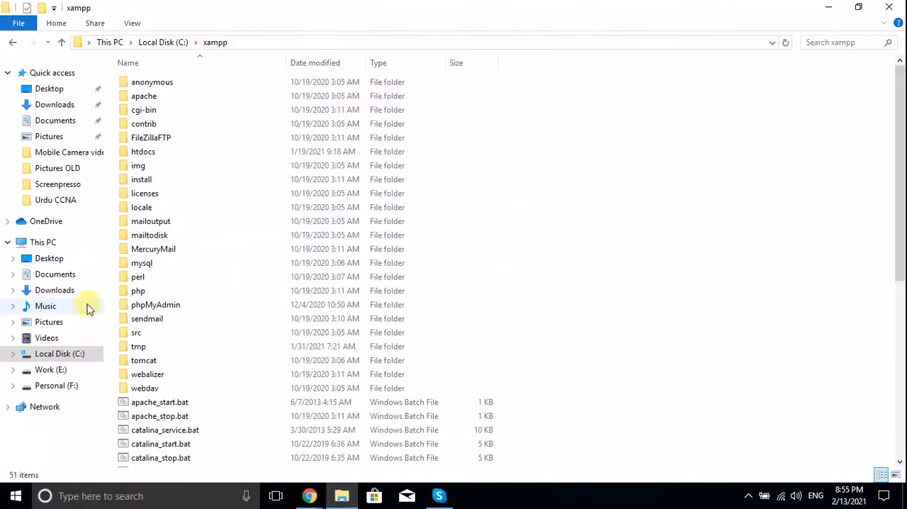
click(61, 356)
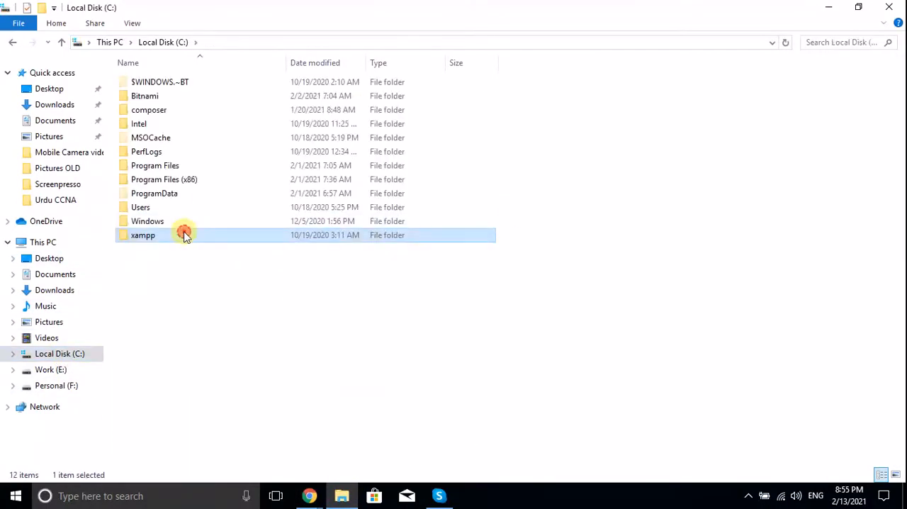
double_click(184, 235)
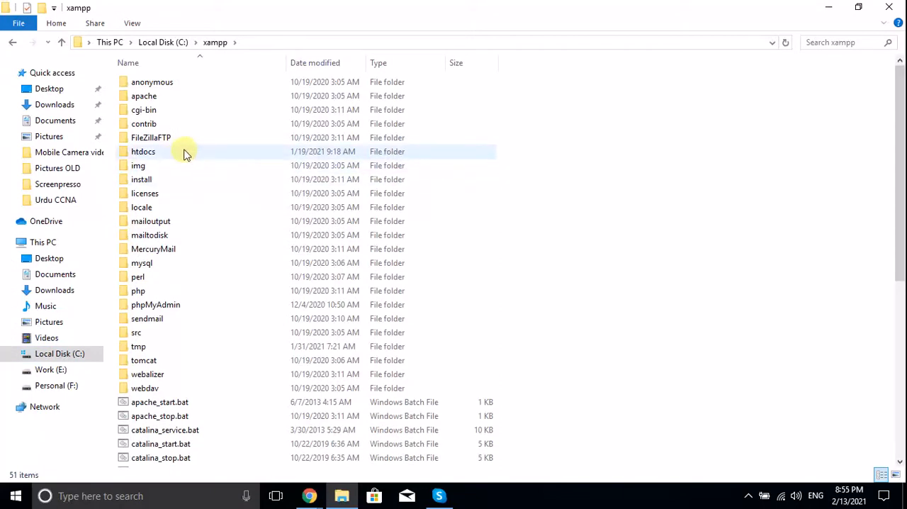
double_click(185, 153)
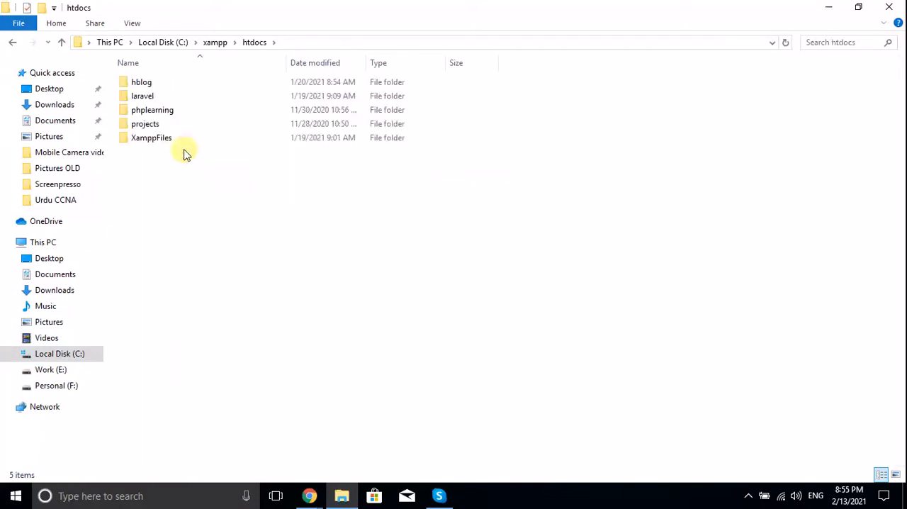
drag(197, 221, 119, 21)
click(223, 253)
drag(250, 266, 146, 61)
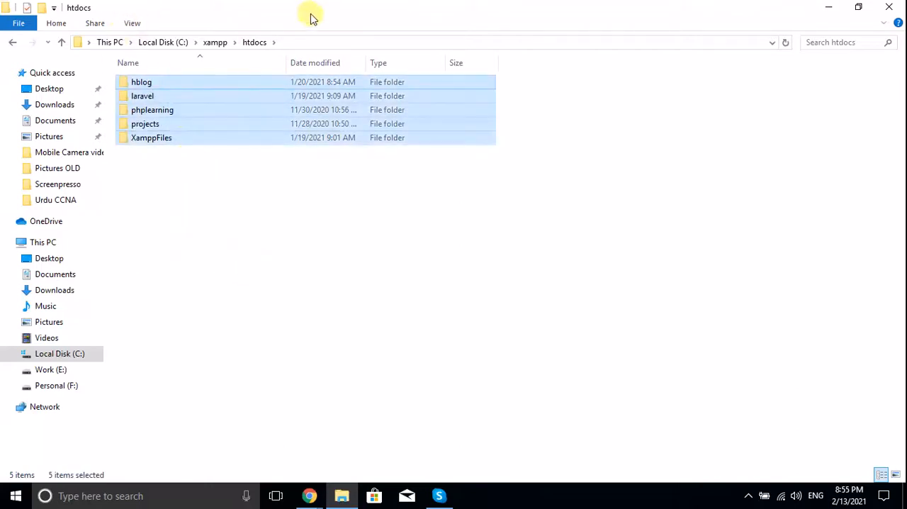
click(474, 232)
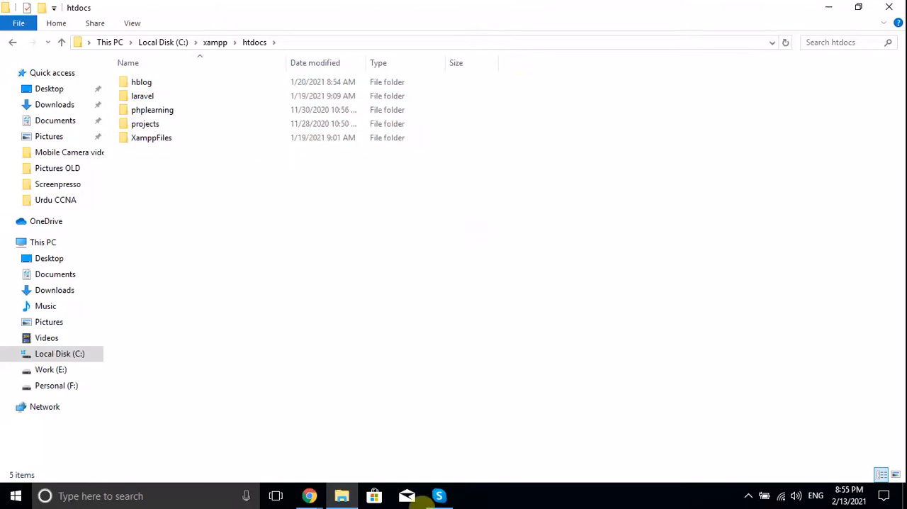
Switch back to the Chrome window with the WampServer page
mouse_move(316, 498)
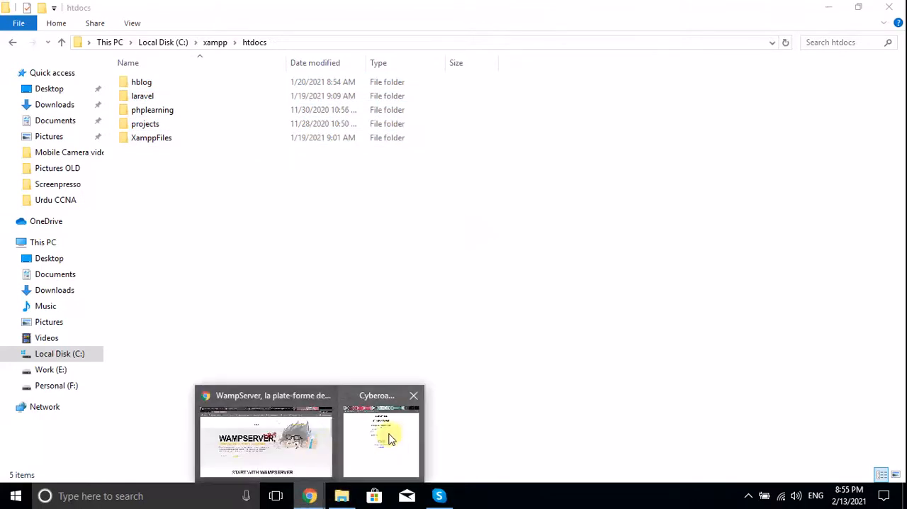
click(318, 421)
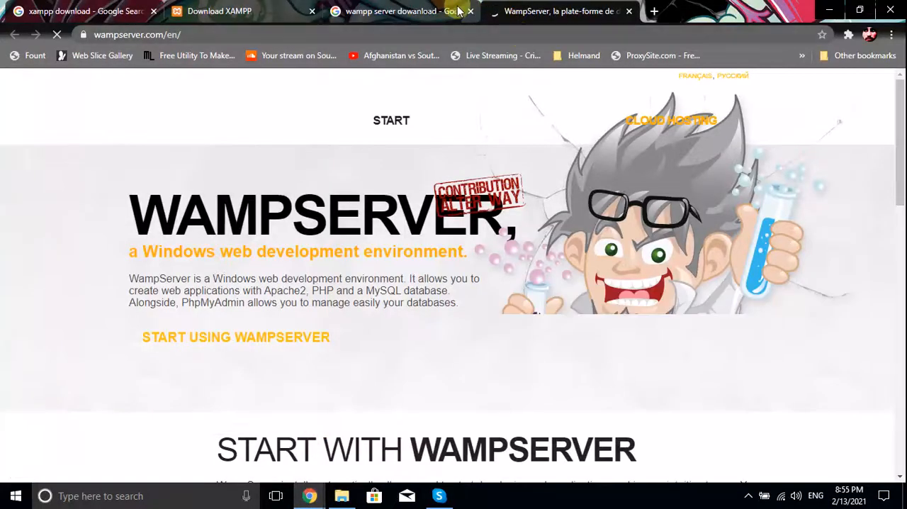
Run a Google search for "download wordpress" in the tab holding the WampServer search results
click(446, 11)
click(453, 34)
text(downlado)
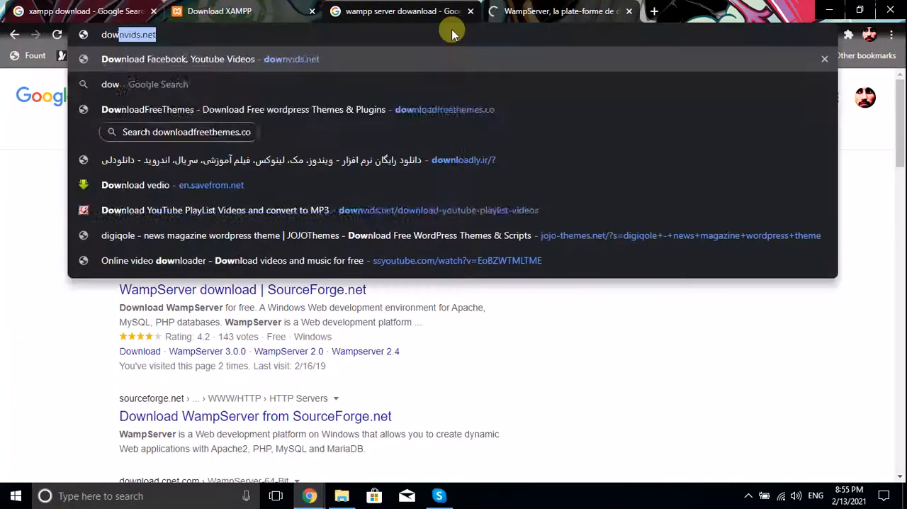
key(BackSpace)
text(oa)
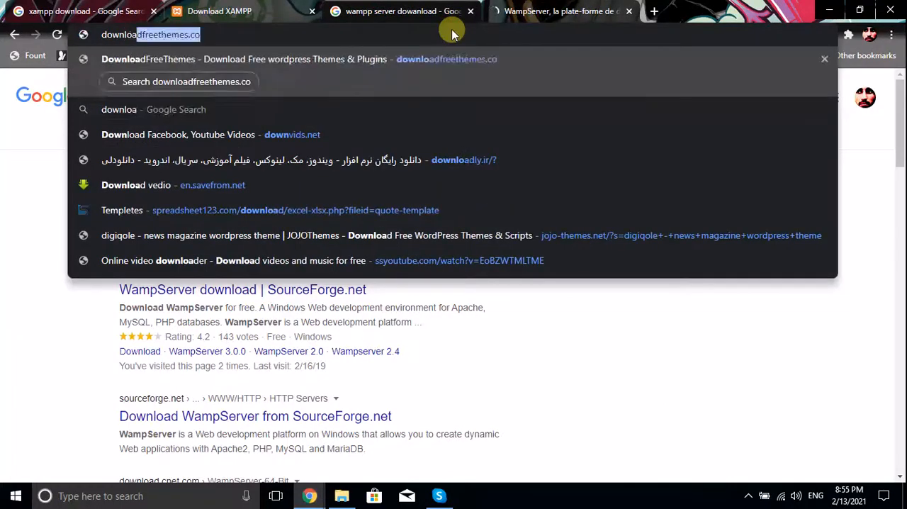
text(d wordpress)
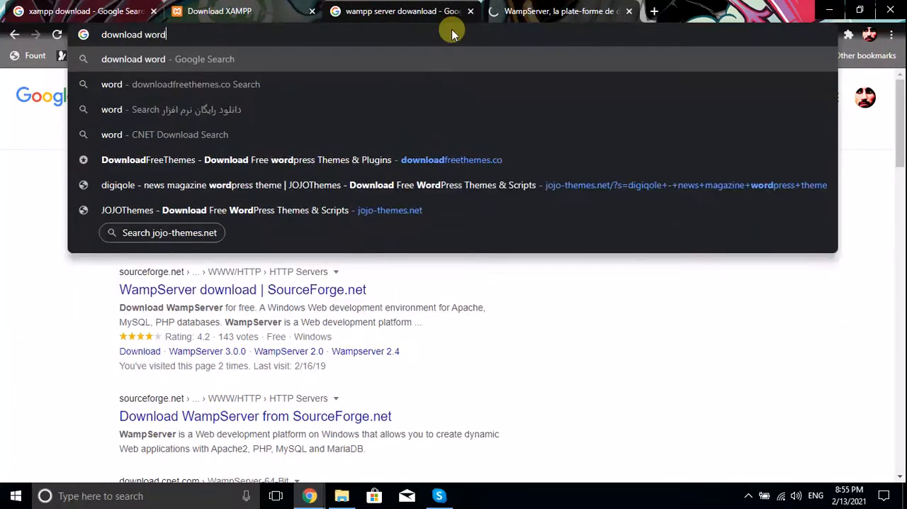
key(Return)
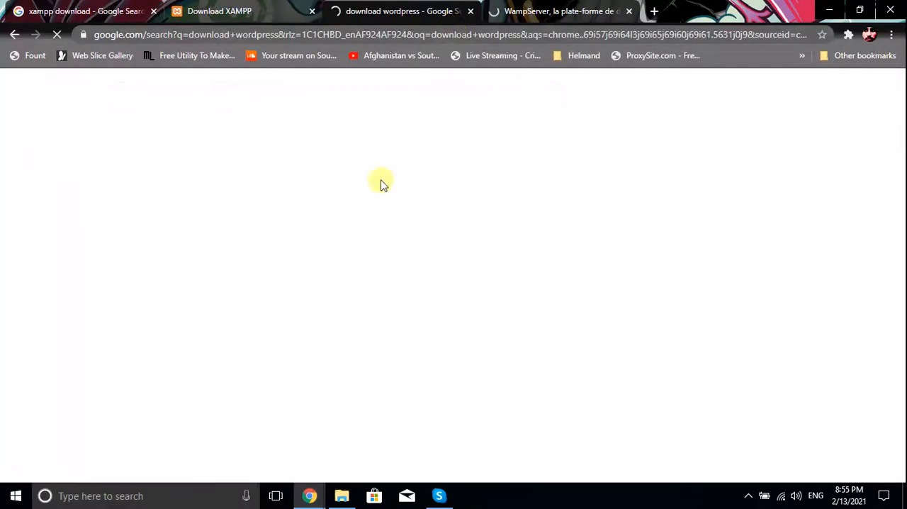
Open the WordPress.org download search result in a new tab and switch to that tab
right_click(198, 207)
click(234, 216)
click(566, 10)
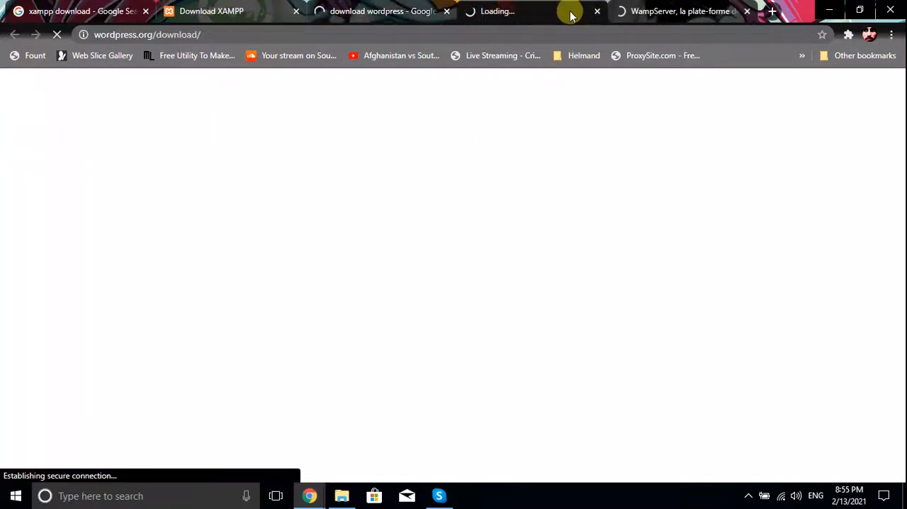
Close the WordPress.org, "download wordpress" search and Download XAMPP tabs
click(598, 13)
click(447, 12)
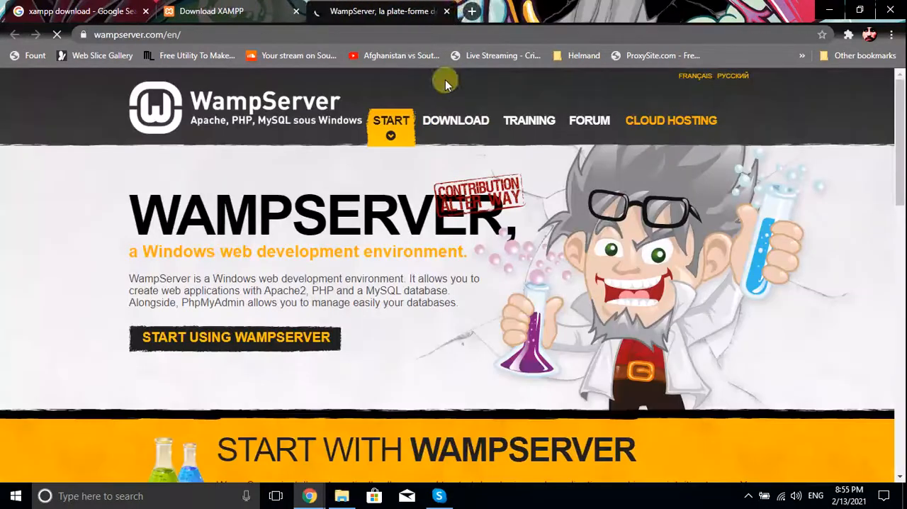
click(301, 7)
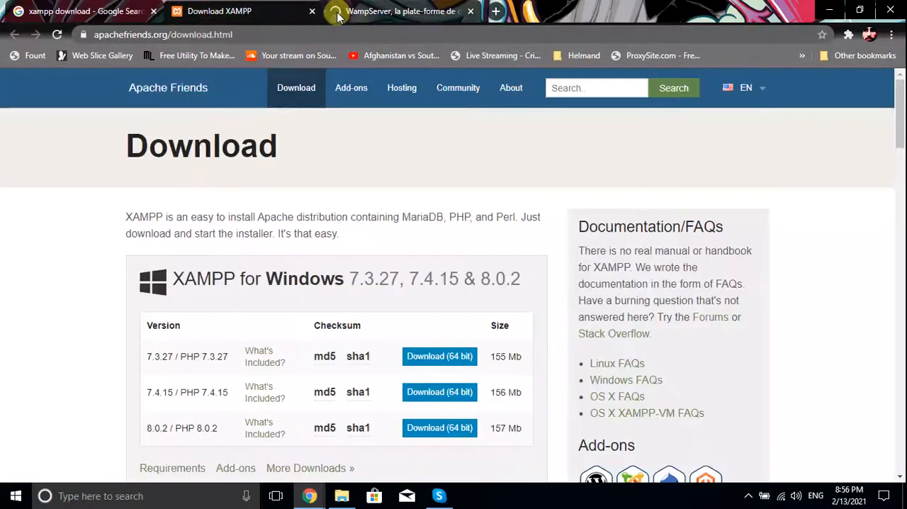
click(312, 11)
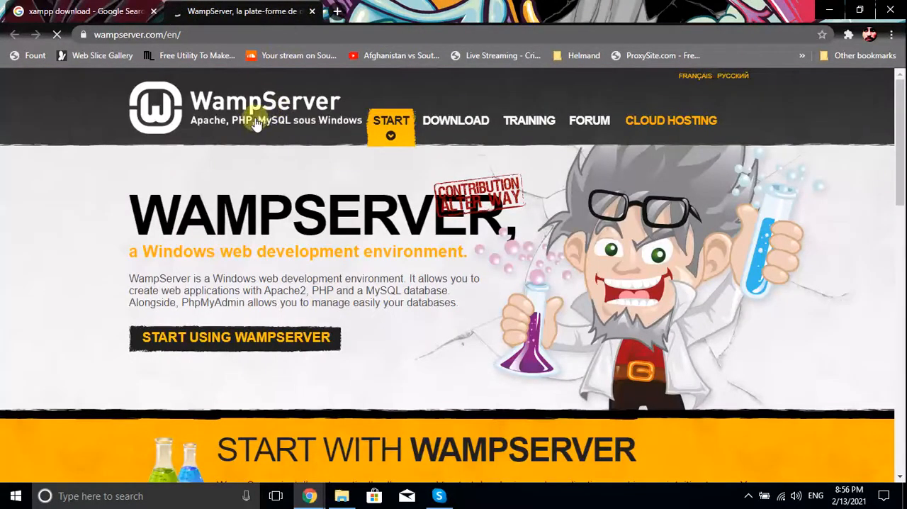
Run a Google search for "download wordpress" in a new tab
click(337, 11)
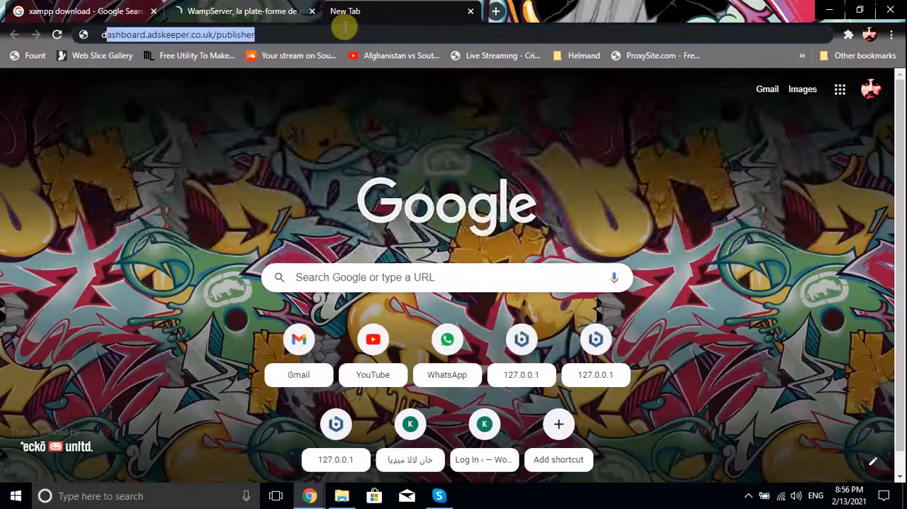
text(download)
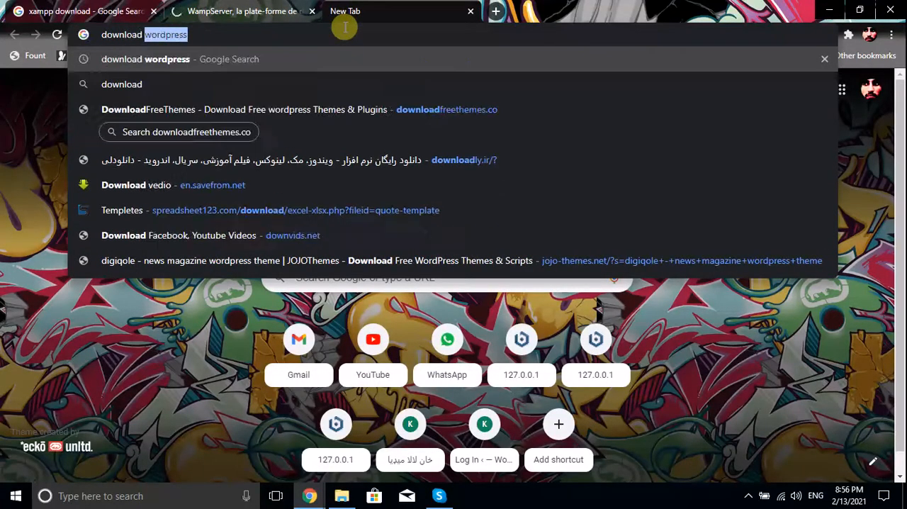
key(Return)
Look over the WampServer home page and close its tab
click(278, 12)
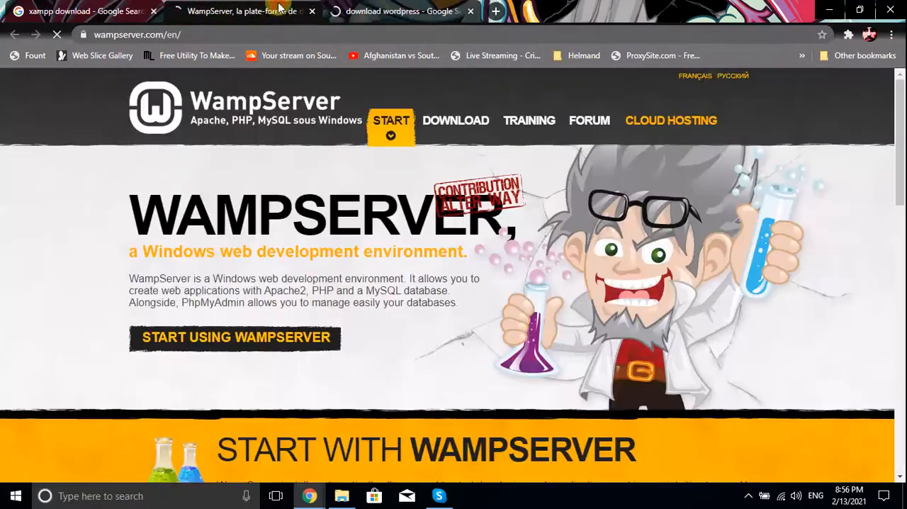
scroll(425, 229, down, 8)
scroll(423, 229, down, 5)
scroll(423, 229, up, 15)
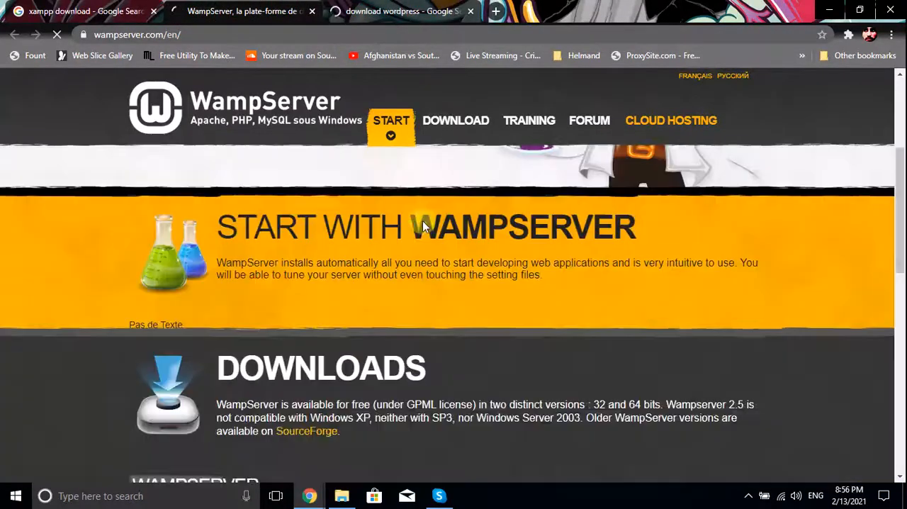
click(312, 11)
Open the Download | WordPress.org search result in a new tab and go to its Download WordPress 5.6.1 link
right_click(222, 208)
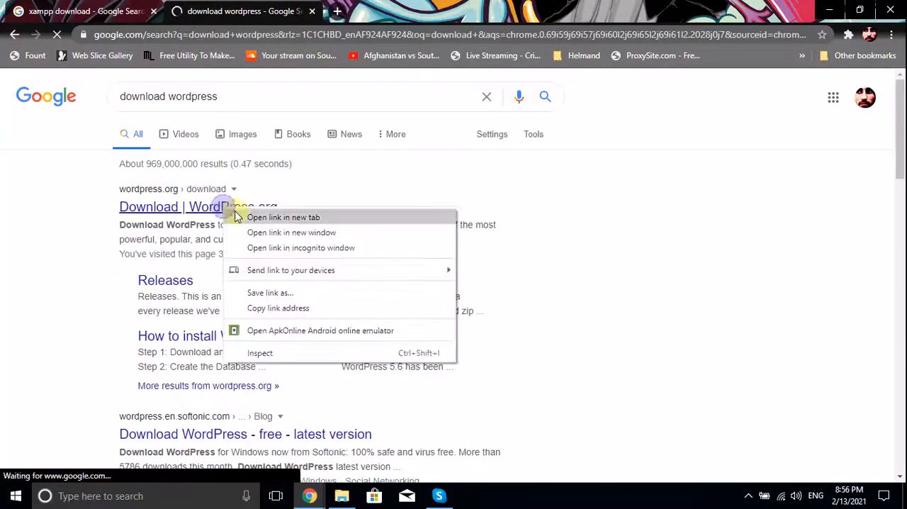
click(279, 215)
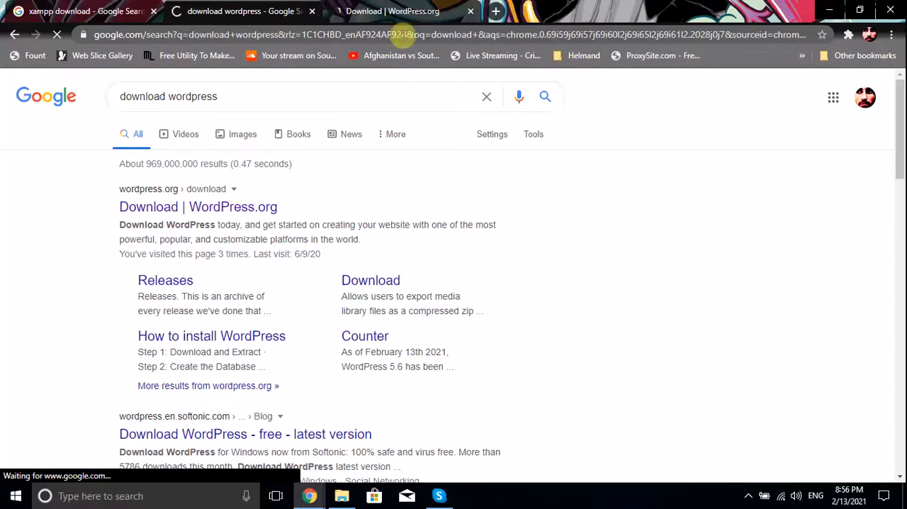
click(402, 11)
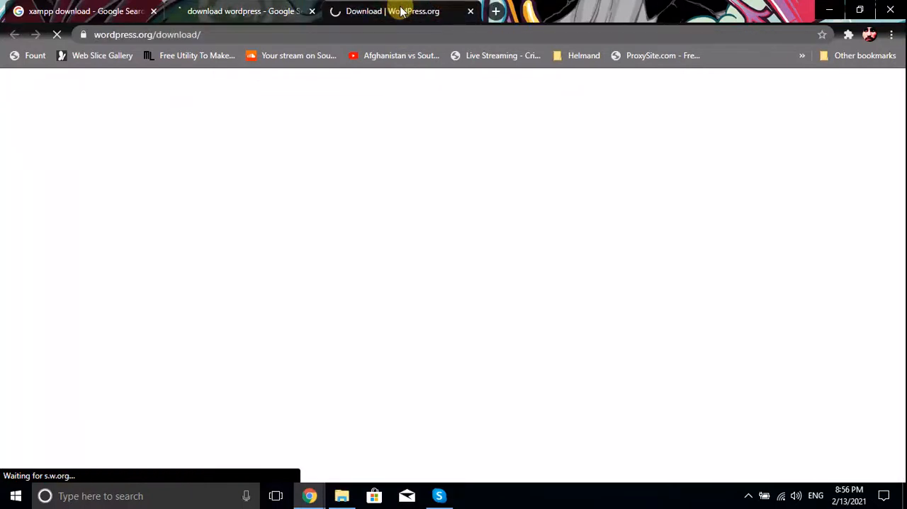
scroll(546, 227, down, 4)
scroll(556, 239, down, 7)
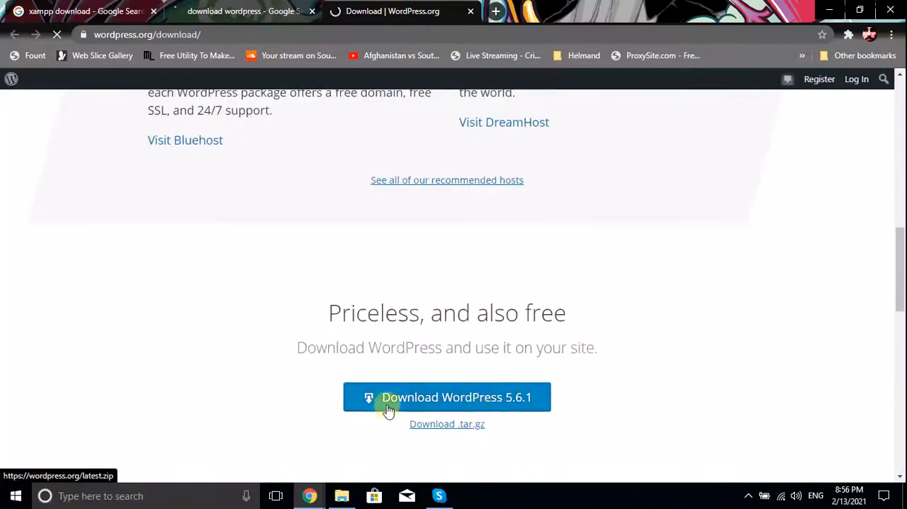
click(472, 397)
Switch to the htdocs folder in File Explorer and refresh its contents
click(341, 495)
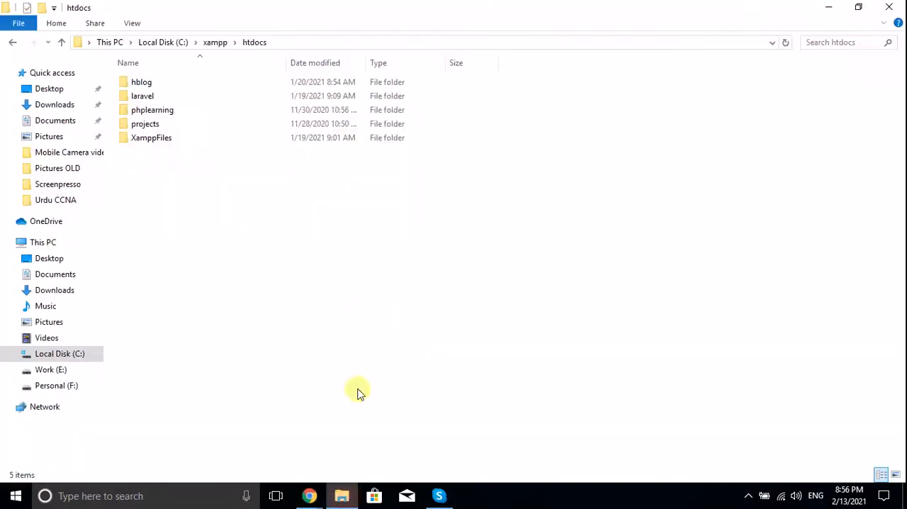
right_click(209, 192)
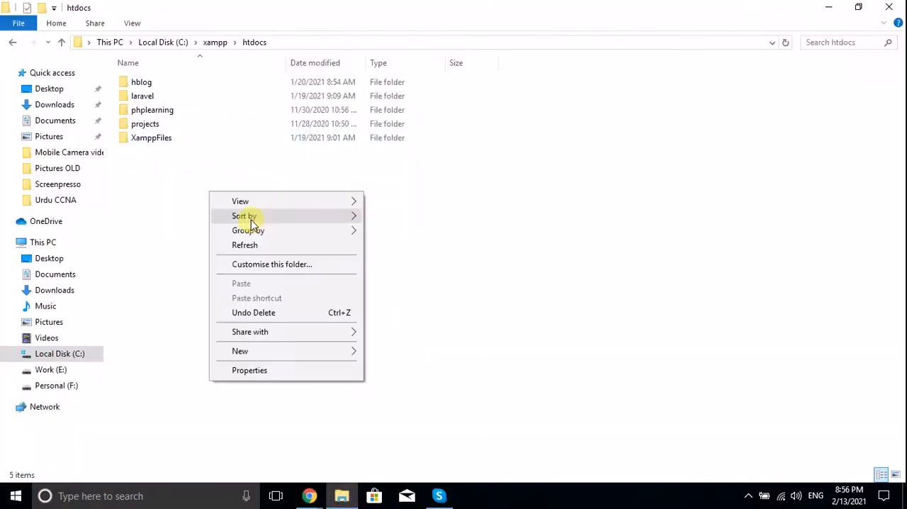
click(243, 244)
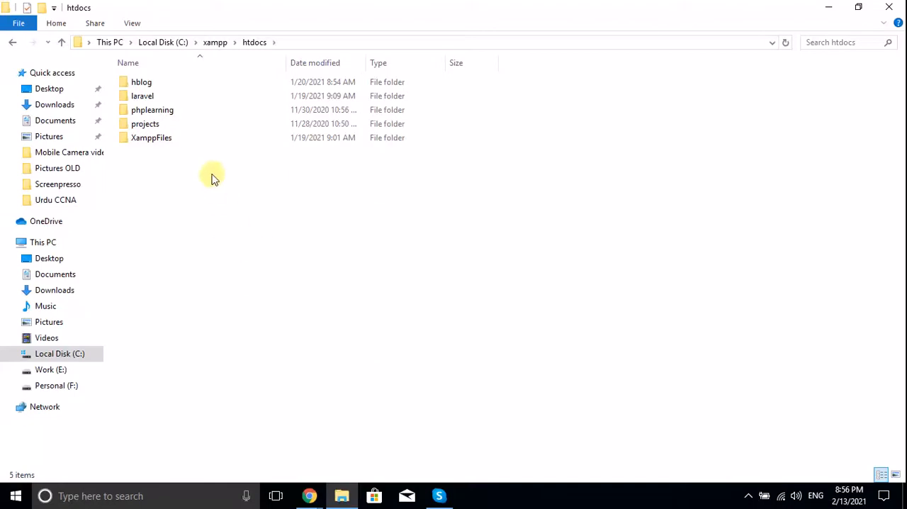
Switch back to the Chrome window with the WordPress page, open localhost in a new tab and follow its Access WordPress link
click(314, 493)
click(316, 462)
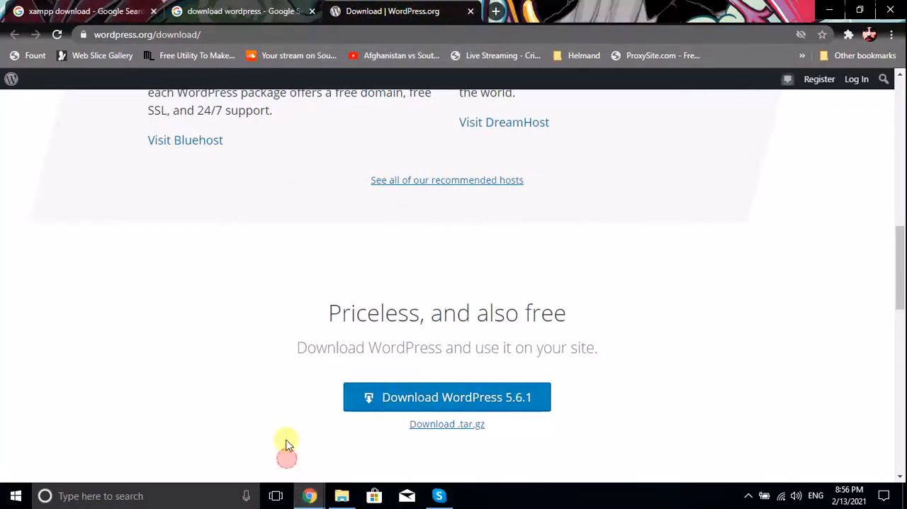
click(499, 11)
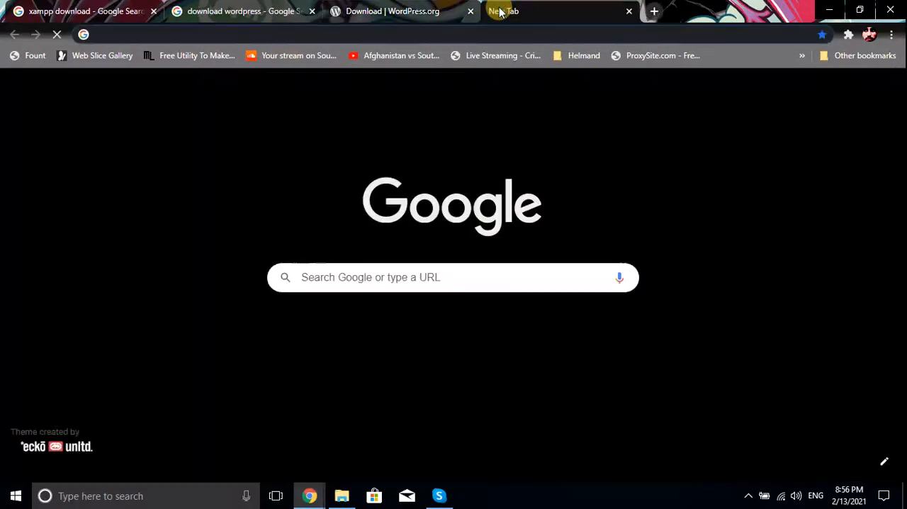
text(loca)
key(Return)
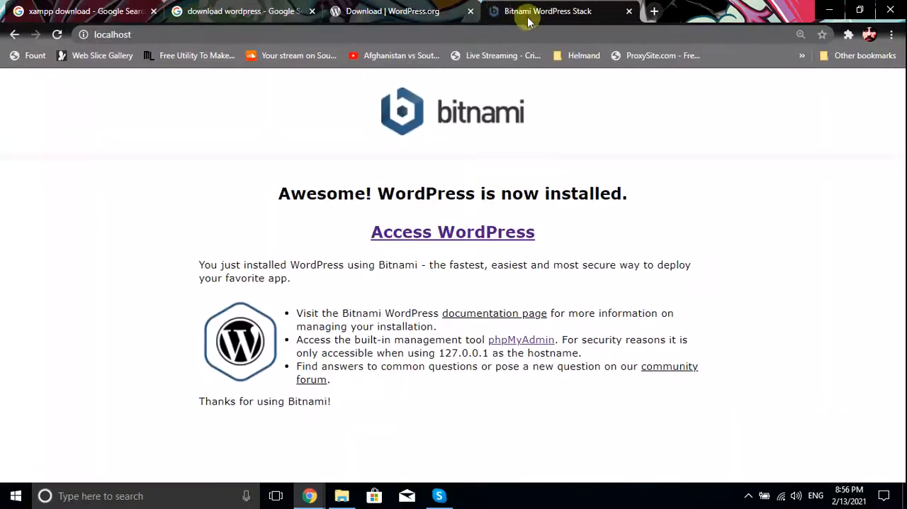
click(466, 234)
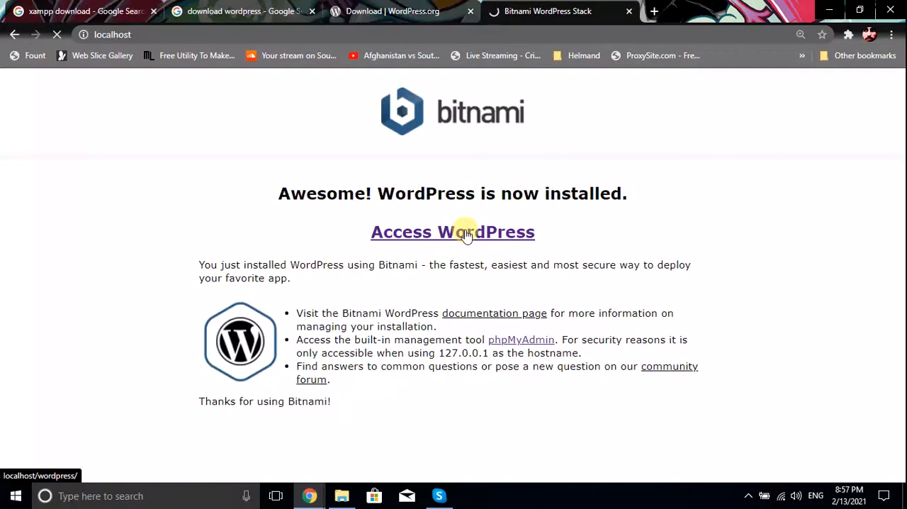
Check the localhost/wordpress page, then close it along with an extra blank tab
click(654, 11)
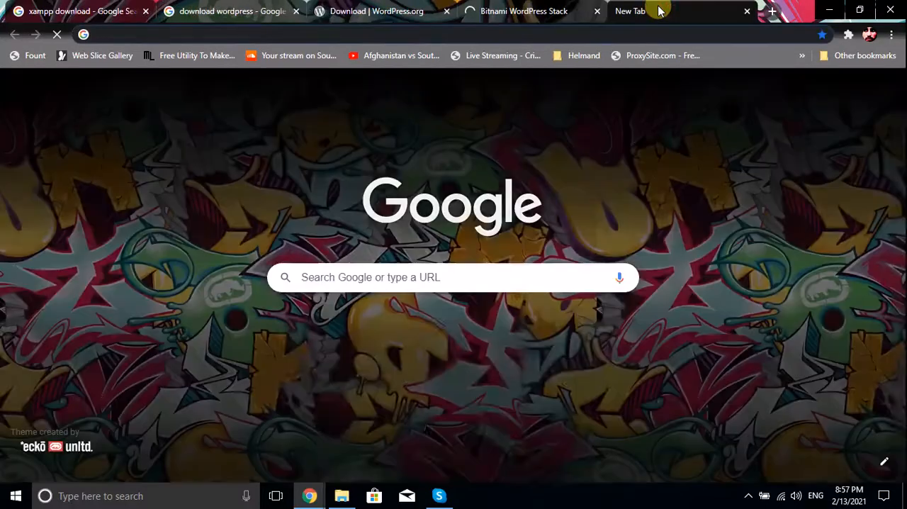
text(lo)
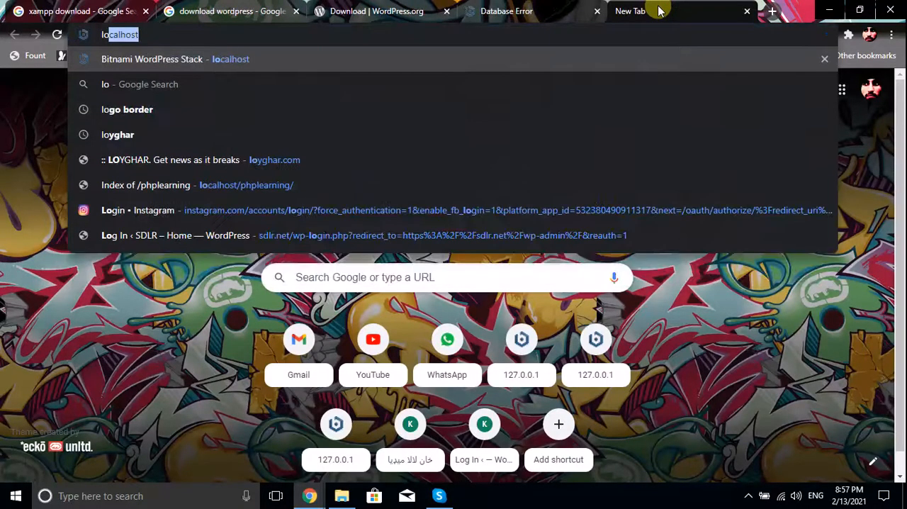
click(499, 10)
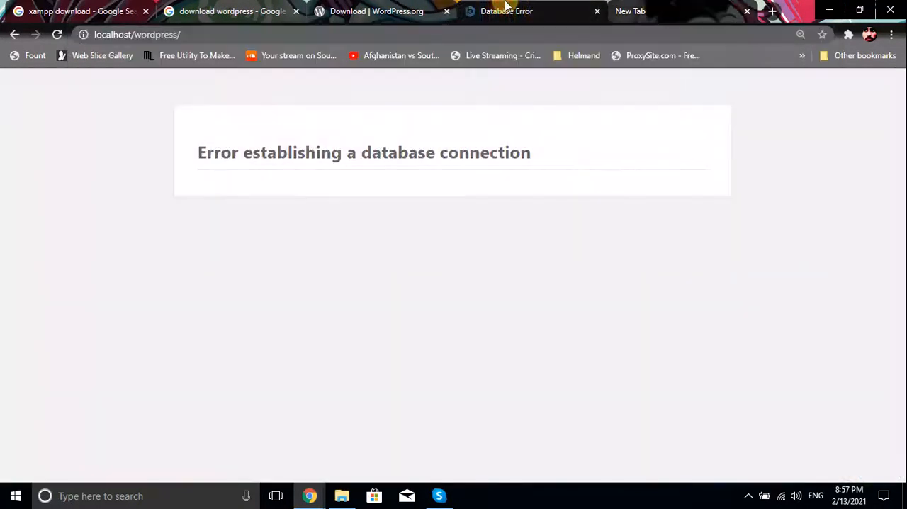
click(597, 12)
click(597, 12)
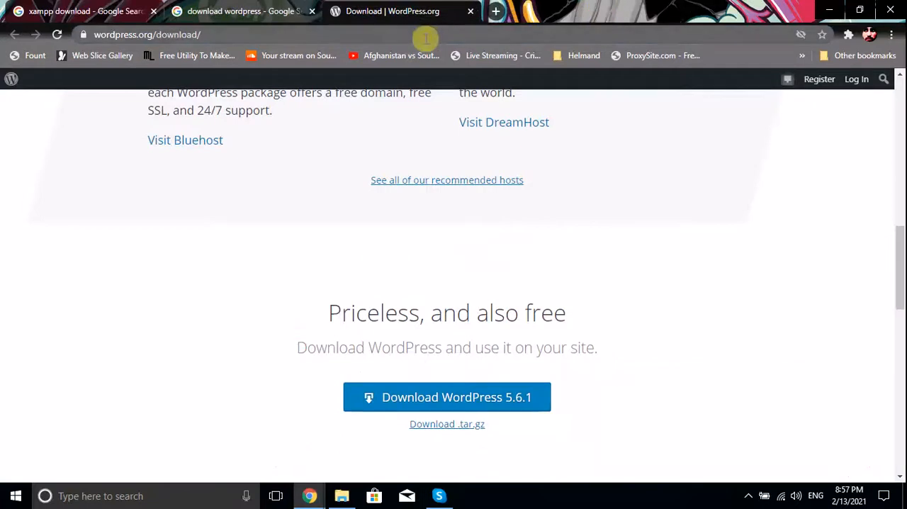
Close the WordPress.org download and "xampp download" search tabs, keeping only the "download wordpress" search results open
click(496, 11)
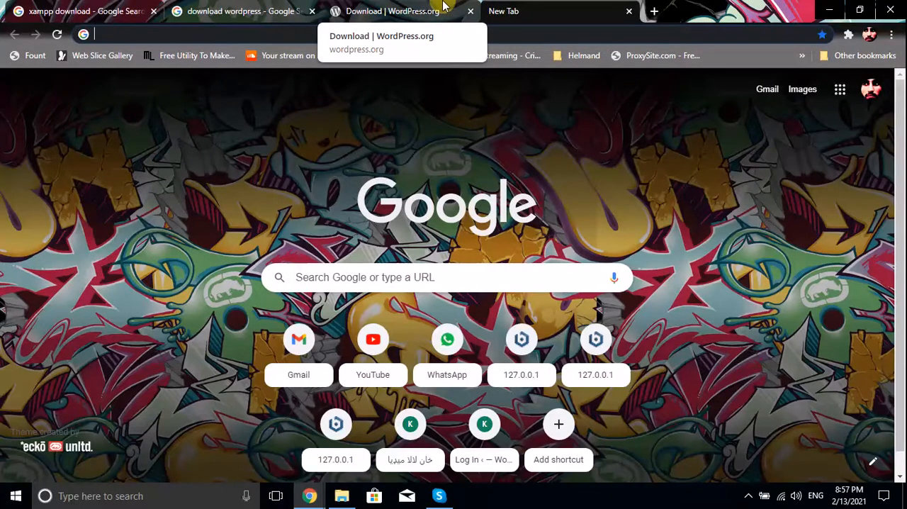
click(471, 12)
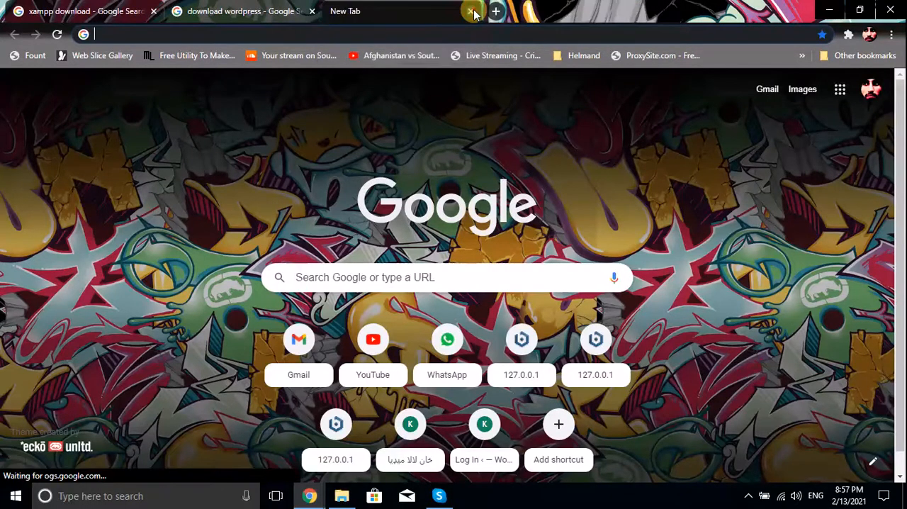
click(470, 11)
click(153, 12)
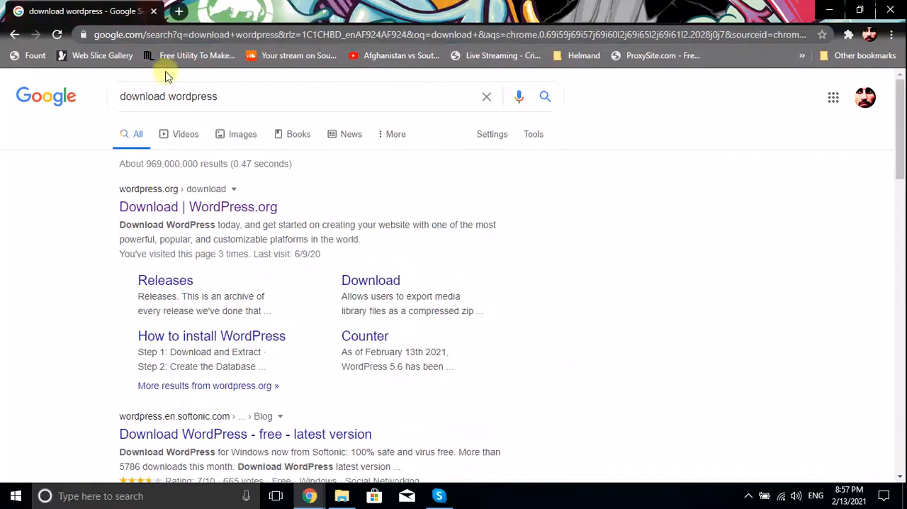
Replace the current Google search with "bitnami" and run it
triple_click(262, 99)
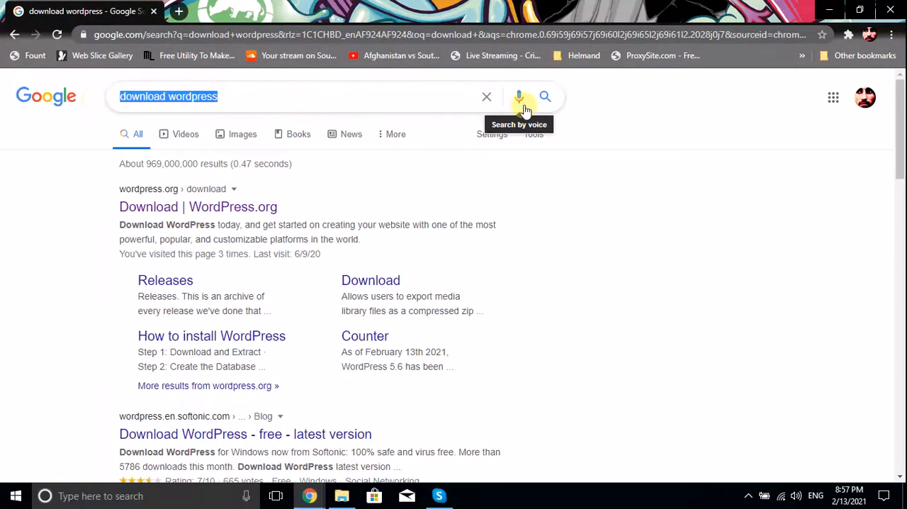
text(bitnam)
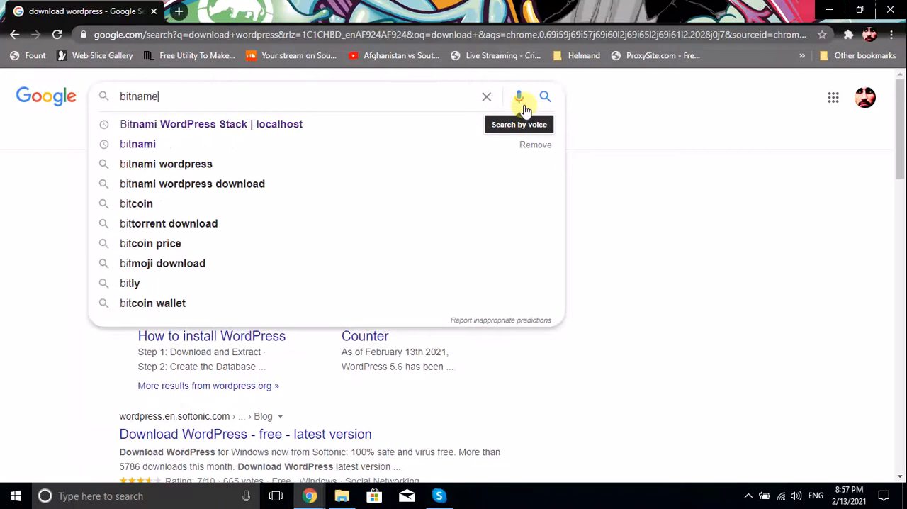
text(i)
key(Return)
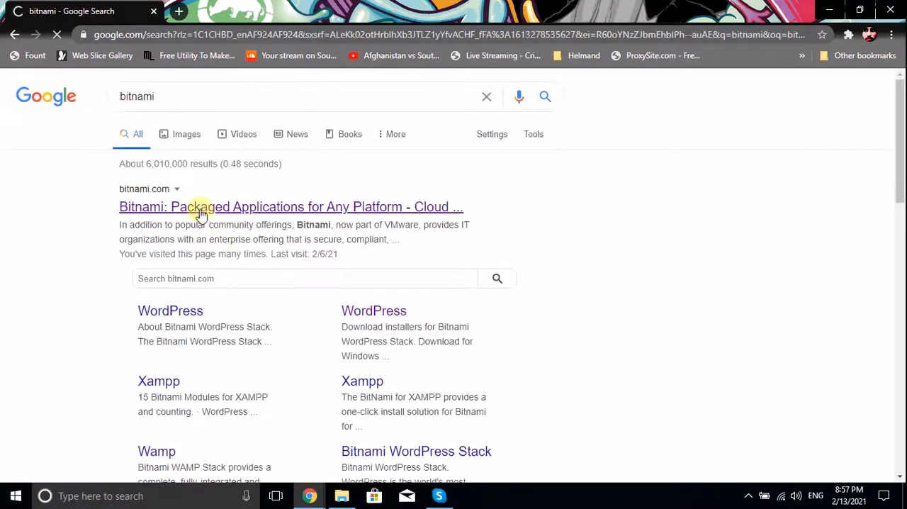
Open the bitnami.com home page from the search results
triple_click(119, 194)
click(78, 205)
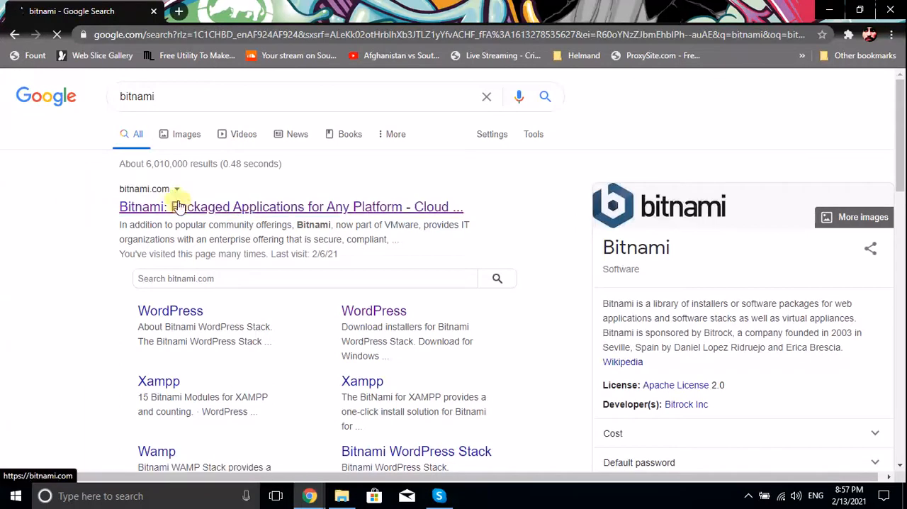
click(414, 213)
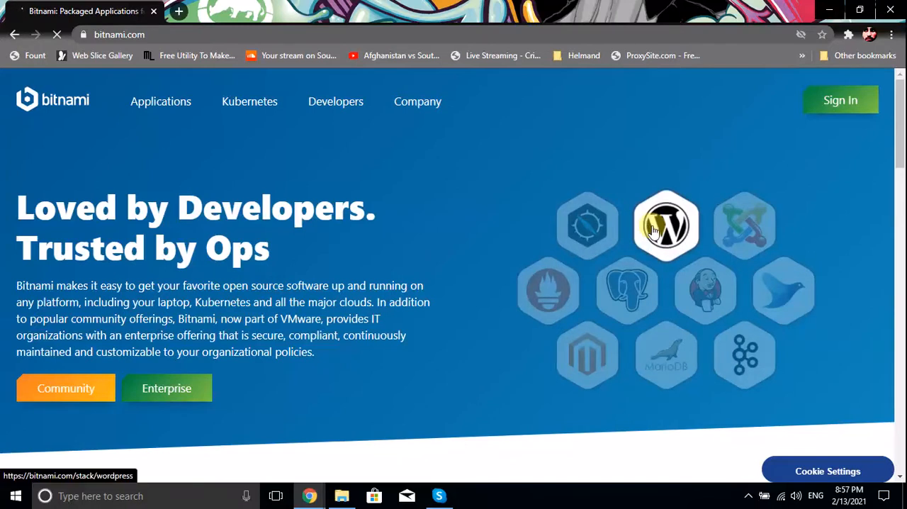
Look over the Bitnami home page and open its WordPress application page
scroll(652, 228, down, 1)
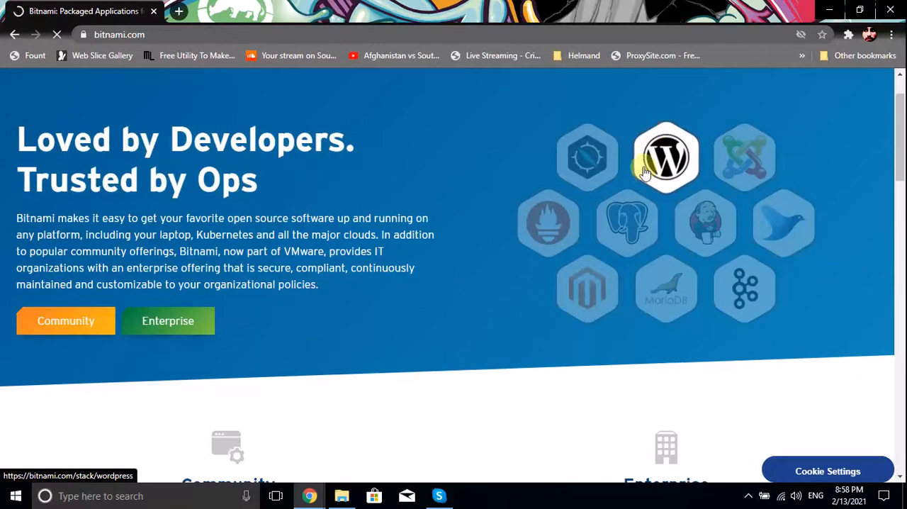
scroll(633, 163, down, 2)
scroll(621, 226, down, 8)
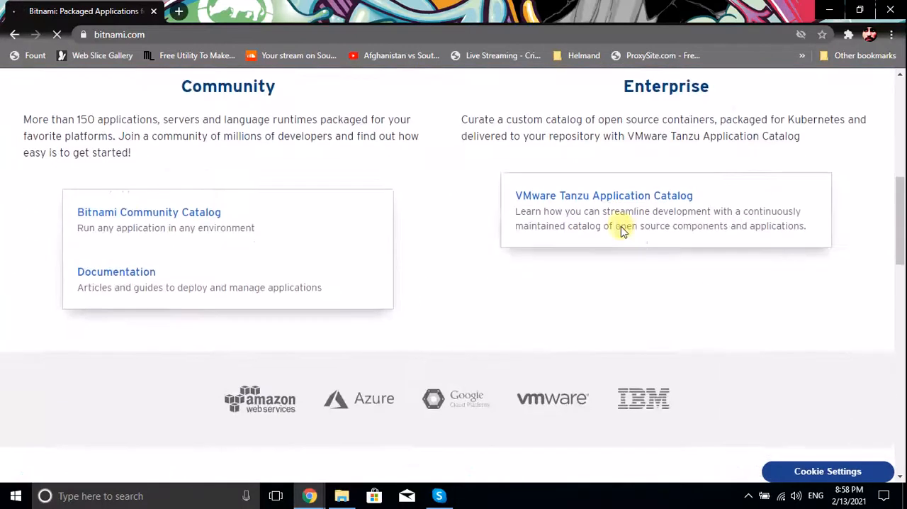
scroll(621, 248, up, 10)
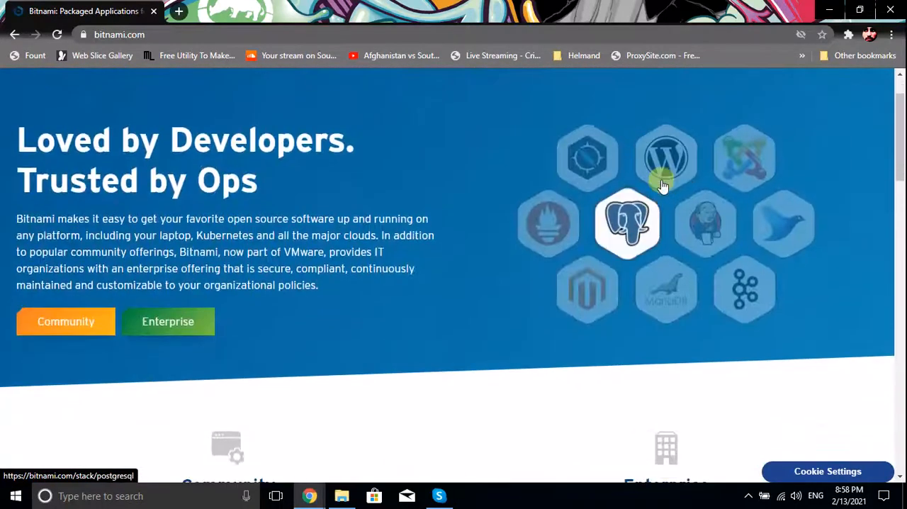
click(666, 176)
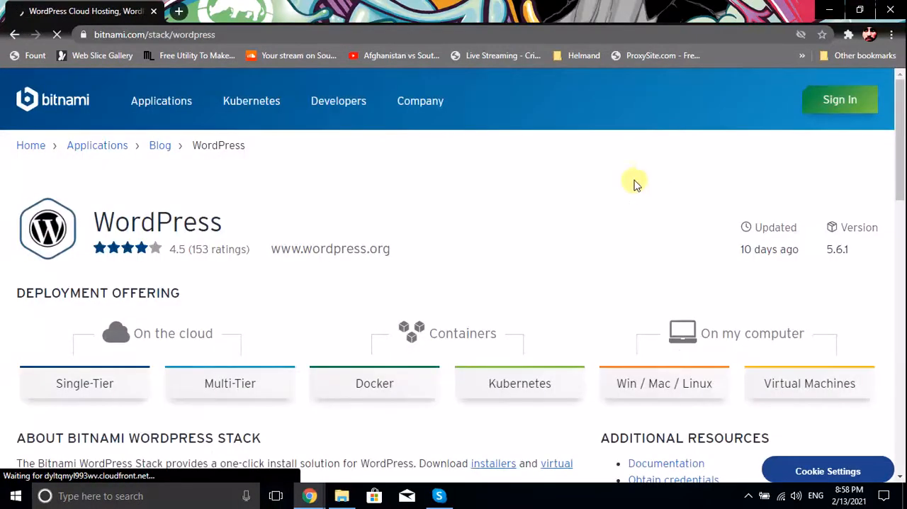
Open the Win / Mac / Linux WordPress installers, request the Windows 64-bit download and choose Google as the sign-in method
scroll(635, 191, down, 3)
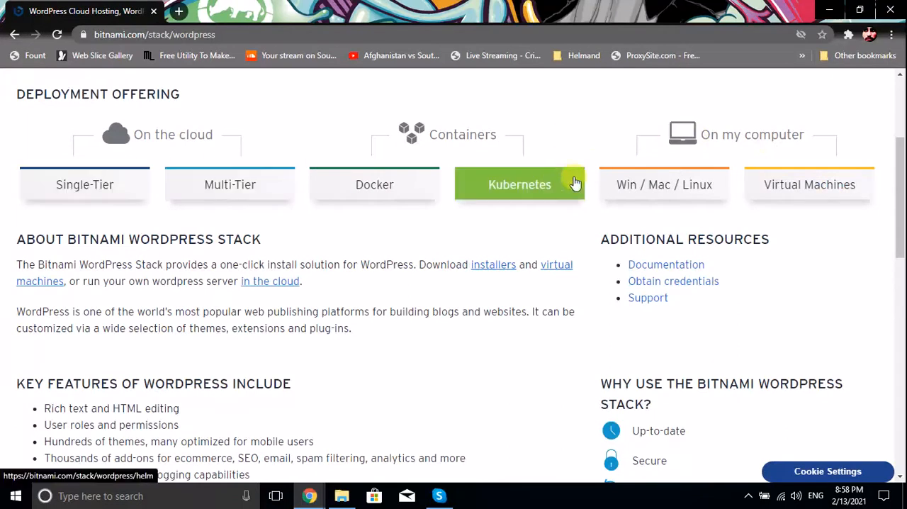
click(621, 193)
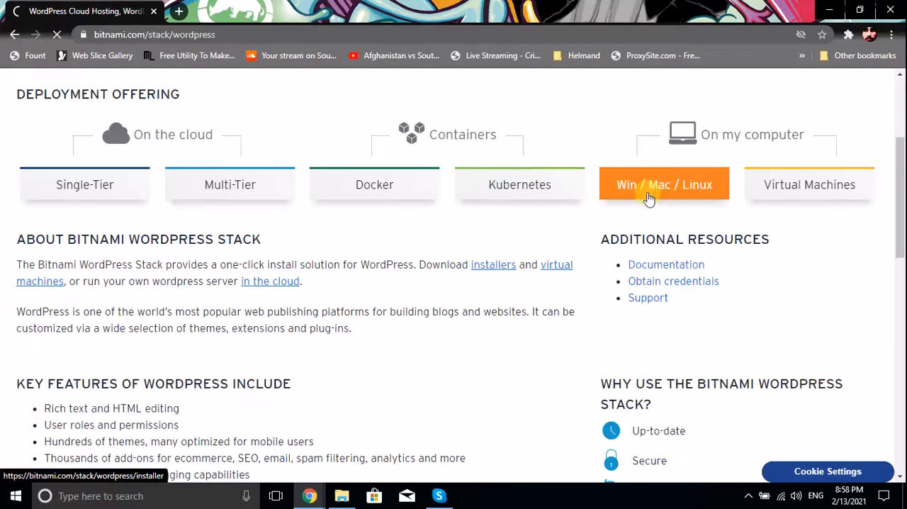
scroll(425, 269, down, 3)
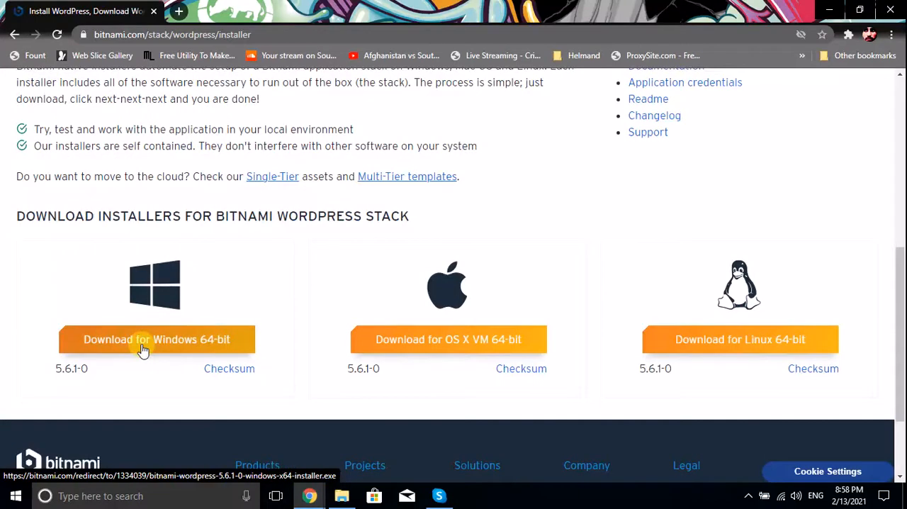
click(142, 347)
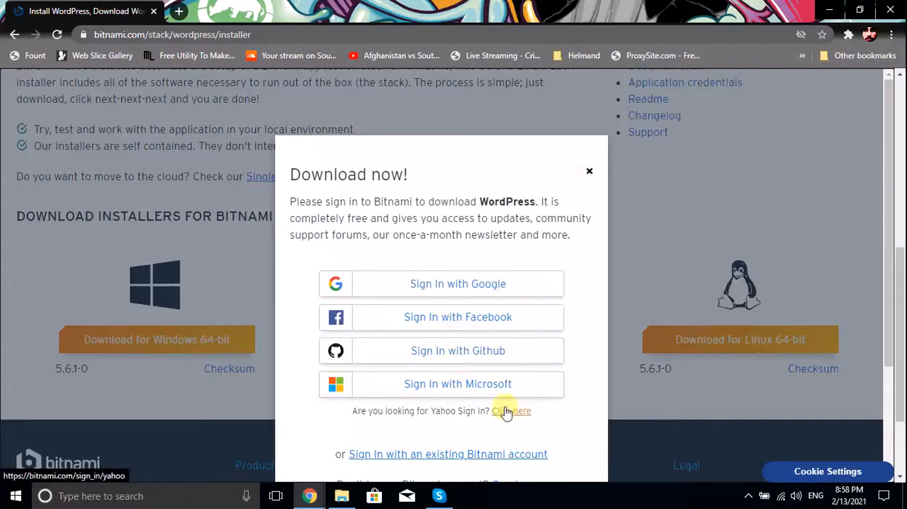
click(433, 291)
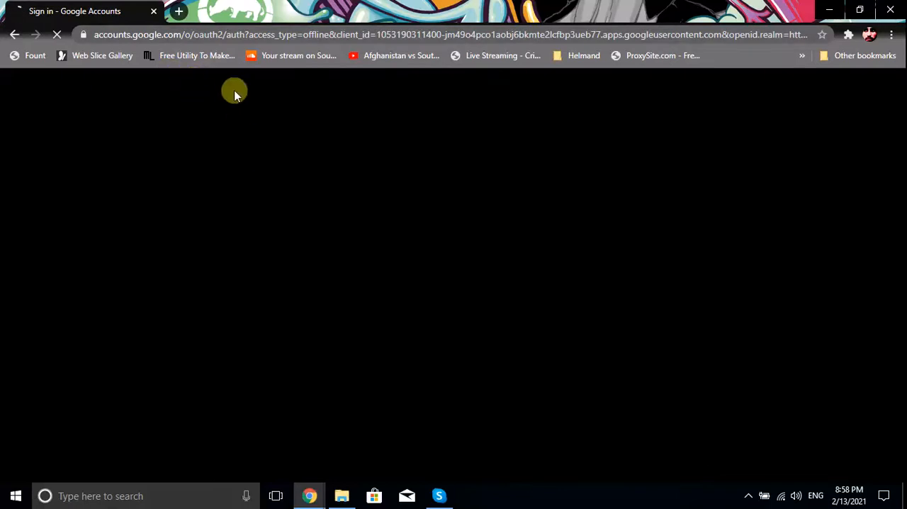
click(183, 11)
click(142, 7)
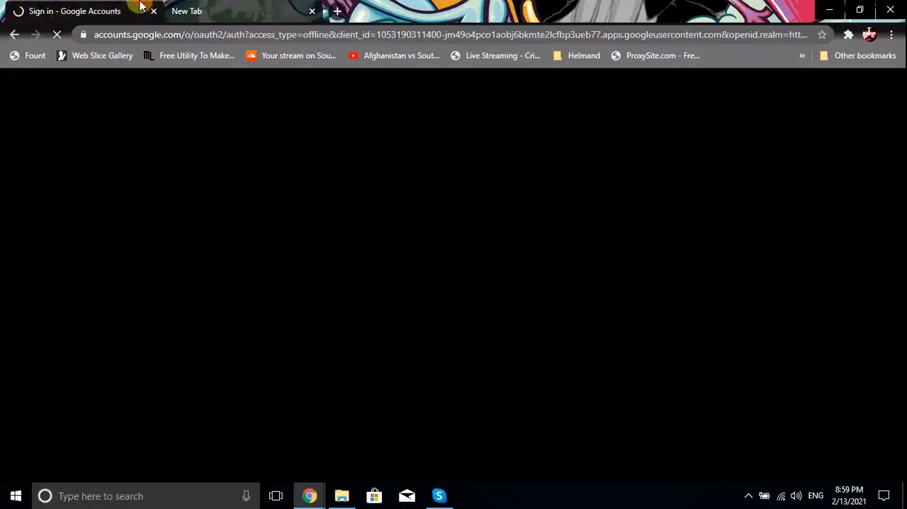
click(195, 9)
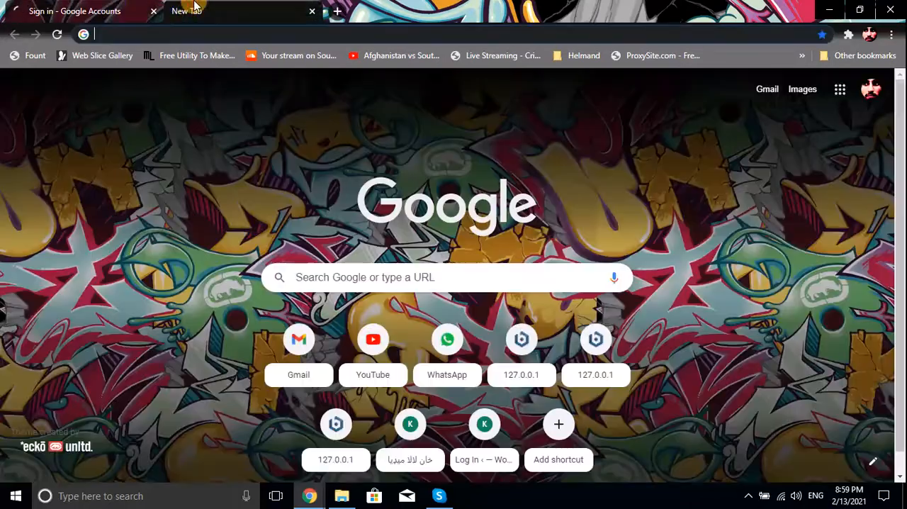
click(114, 10)
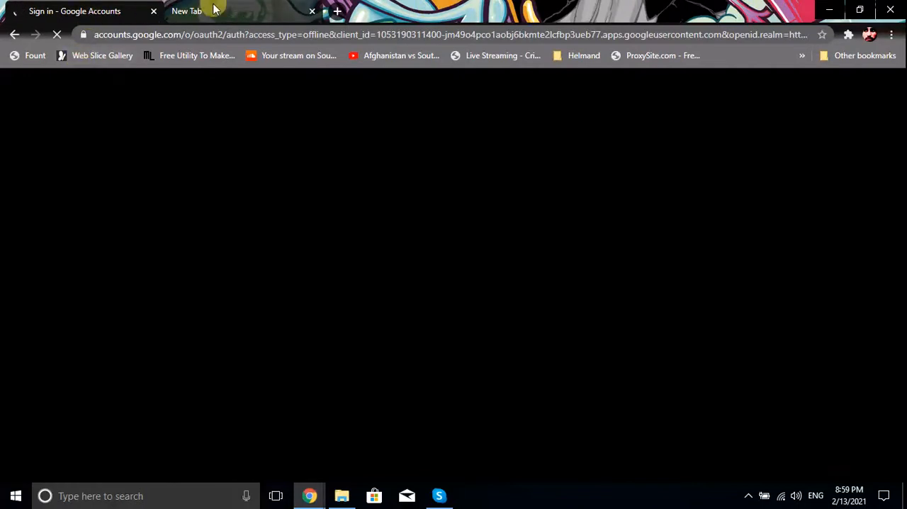
Minimize the browser and the htdocs window, and search the Downloads folder for "bit"
click(829, 10)
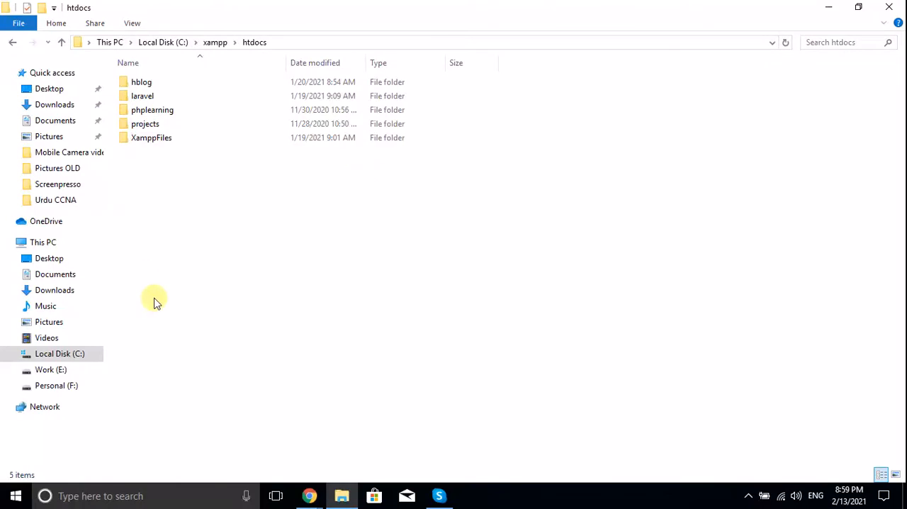
click(826, 9)
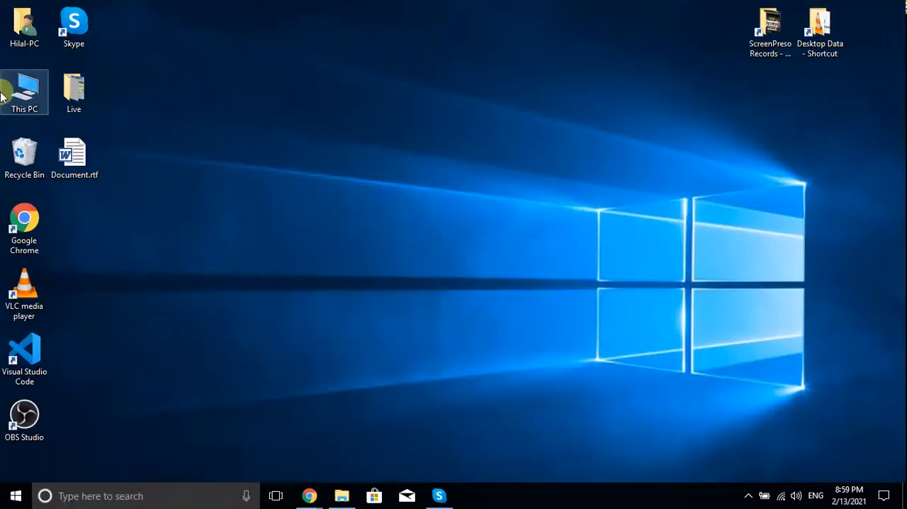
double_click(5, 96)
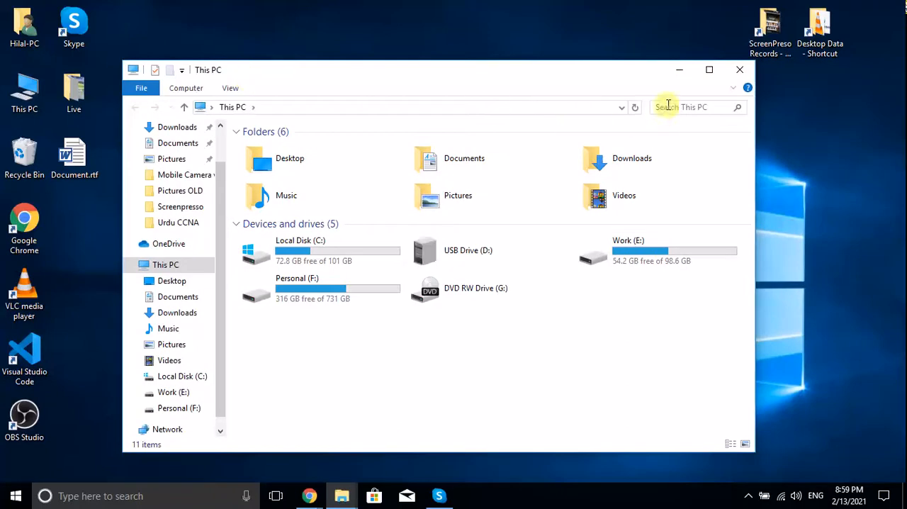
click(170, 313)
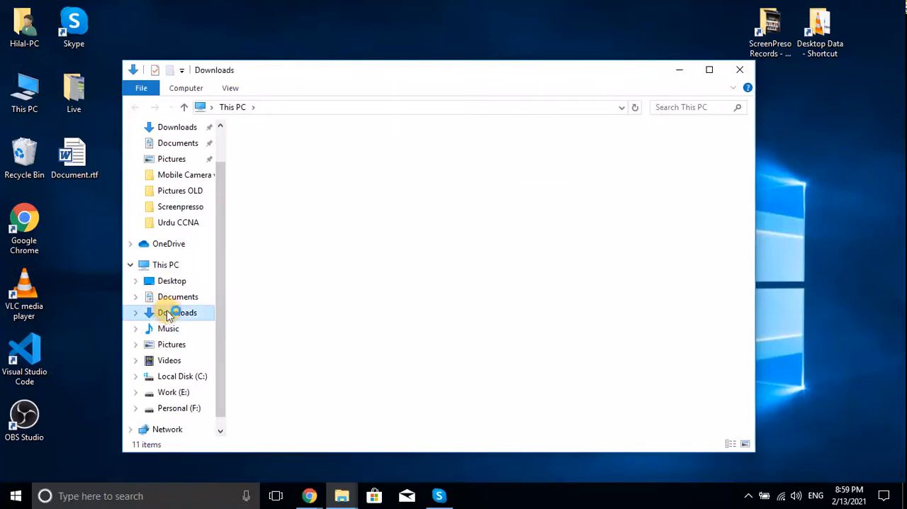
click(683, 104)
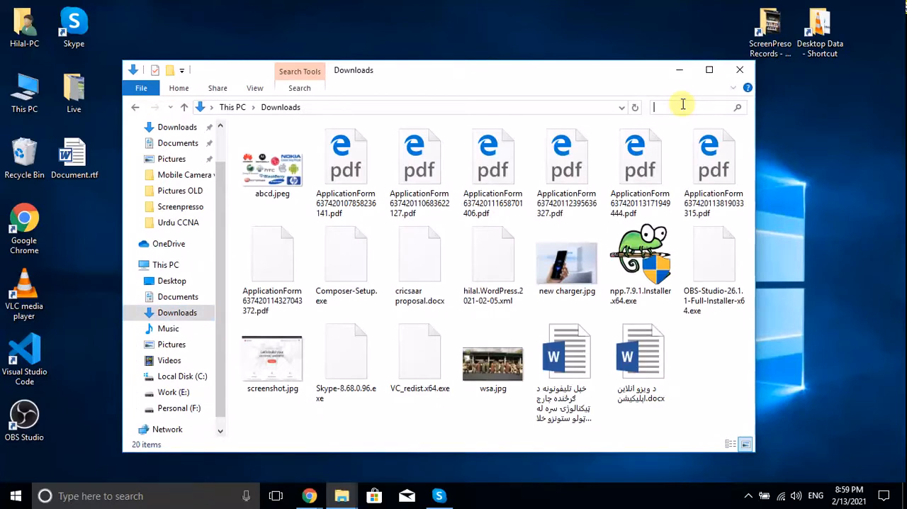
text(bit)
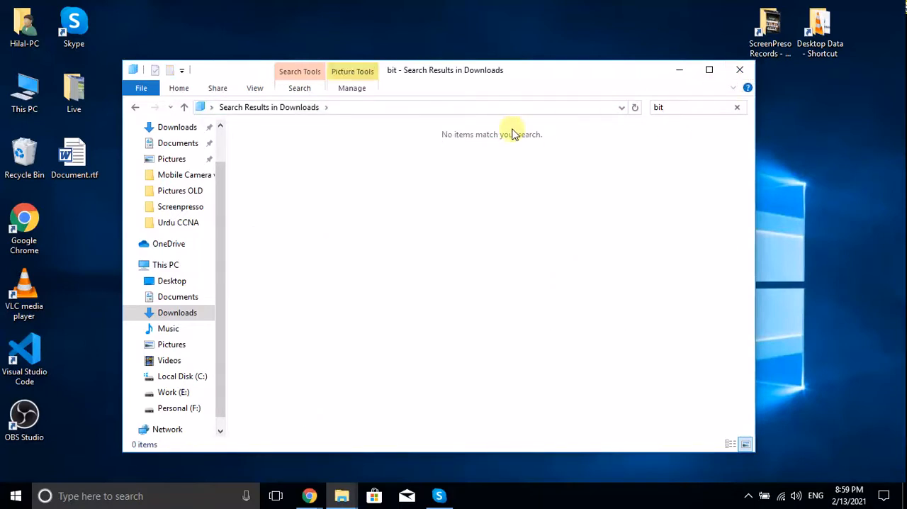
Run bitnami-wordpress-5.4.1-0-windows-x64-installer.exe from the WordPress folder on the Work (E:) drive
double_click(26, 90)
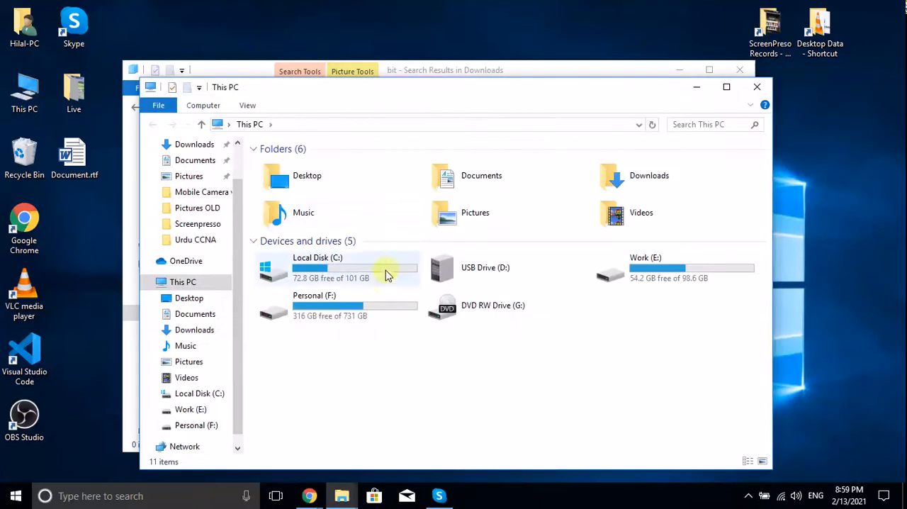
double_click(596, 272)
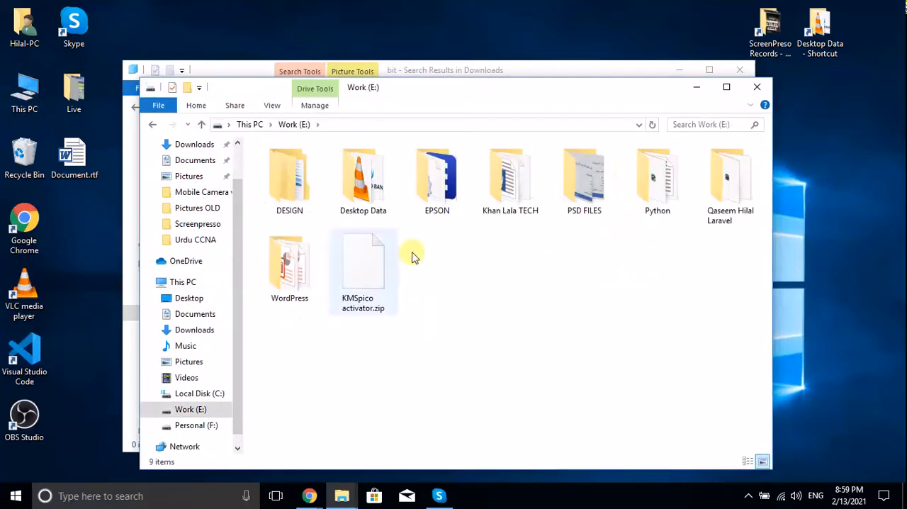
double_click(290, 268)
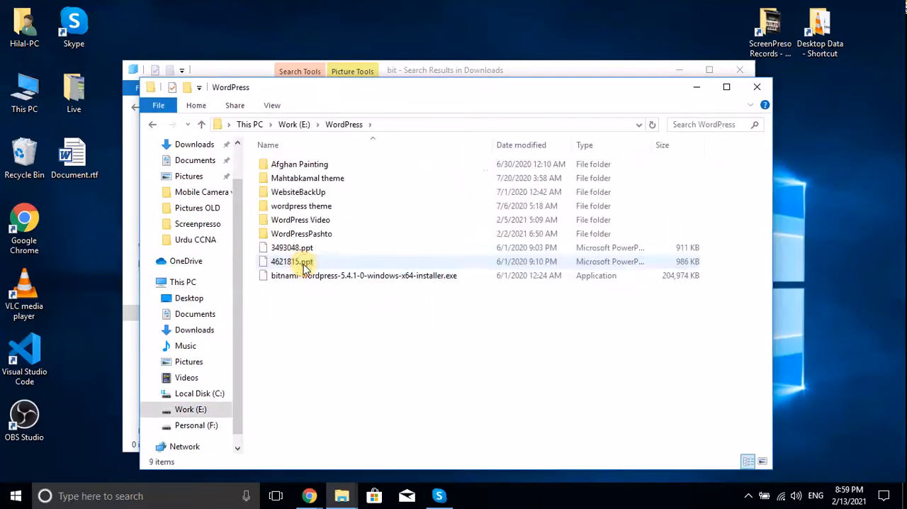
click(324, 276)
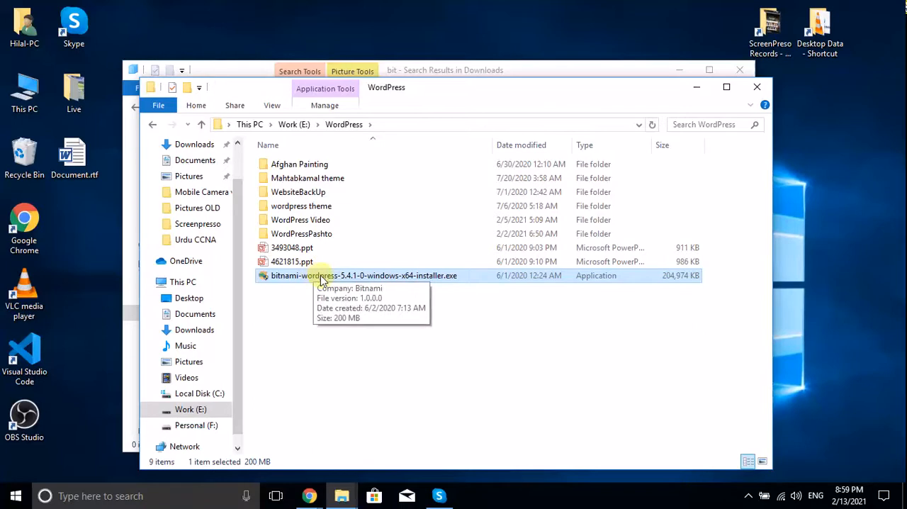
double_click(321, 277)
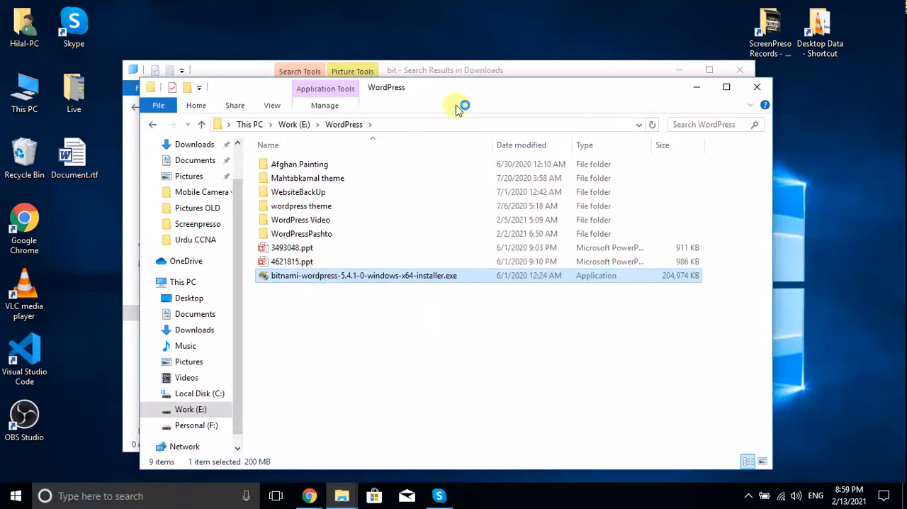
Minimize both File Explorer windows, check the Google sign-in page for Bitnami, and minimize the browser again
click(679, 69)
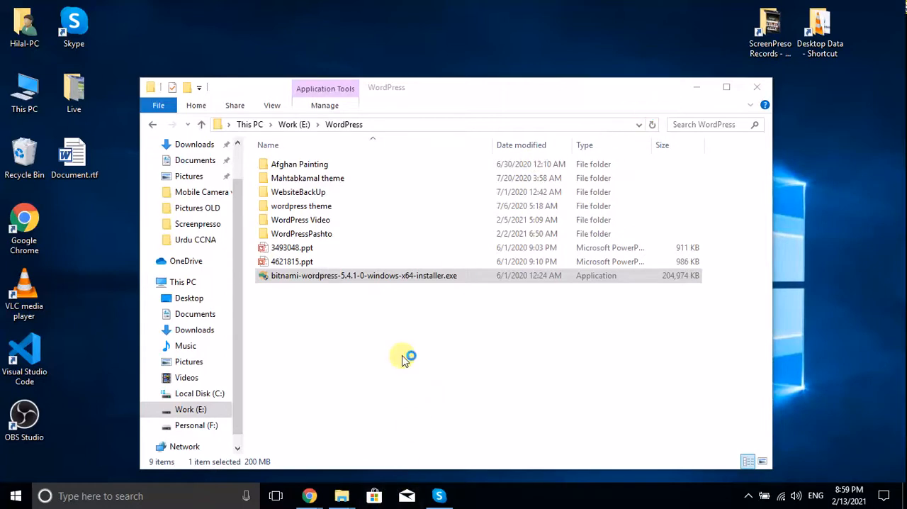
click(697, 86)
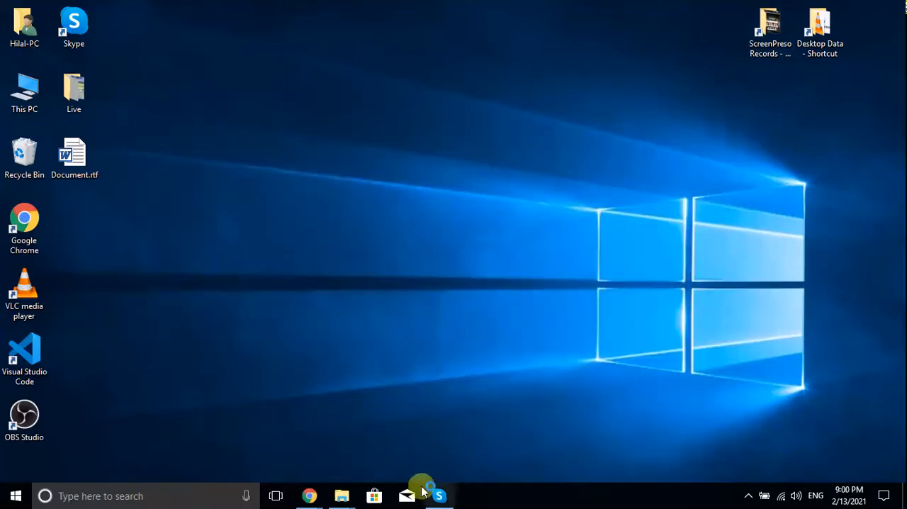
mouse_move(312, 495)
click(298, 429)
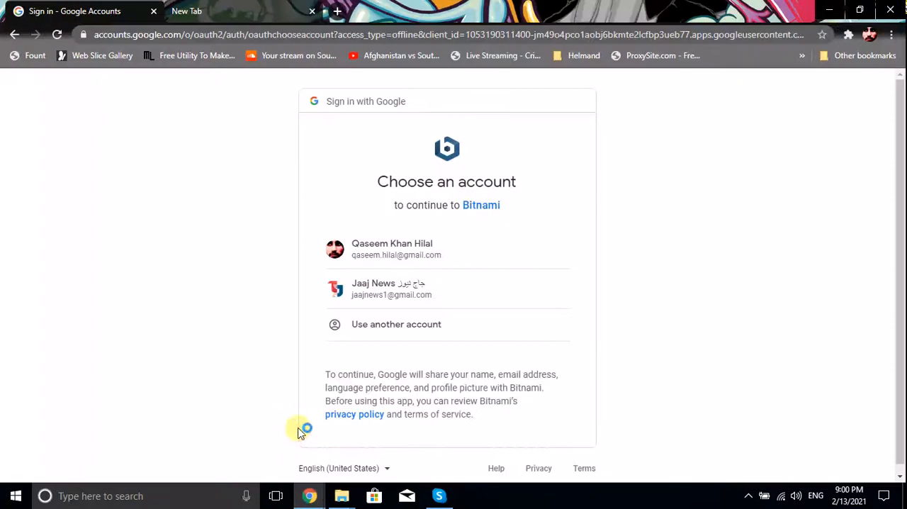
click(833, 11)
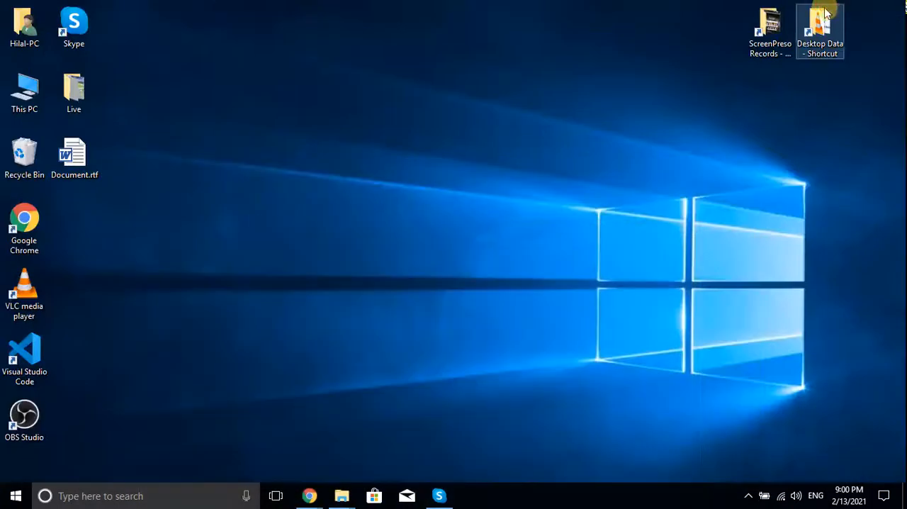
Close the Skype window and refresh the desktop while the installer loads
right_click(538, 177)
click(547, 186)
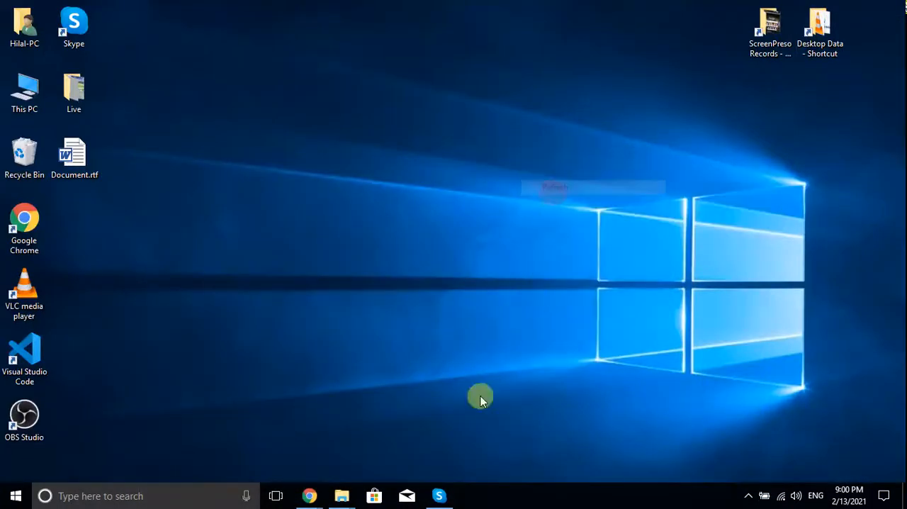
click(435, 498)
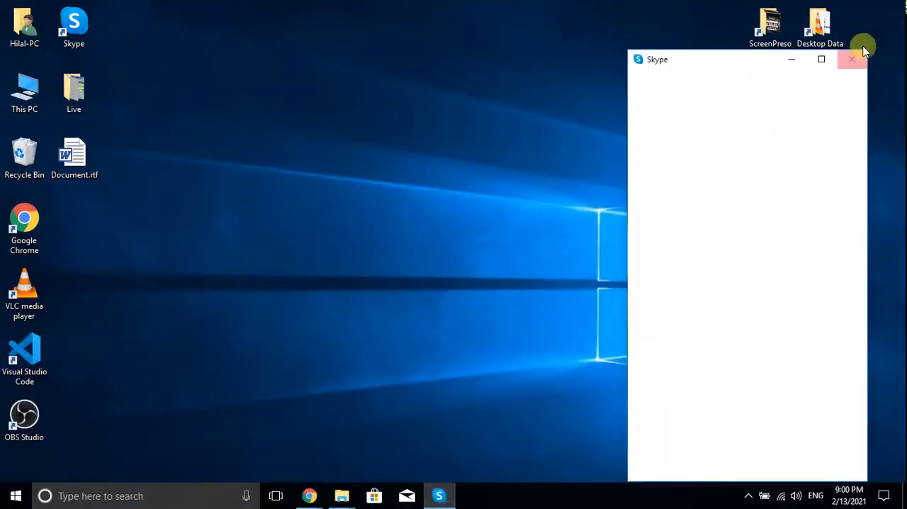
click(854, 61)
click(749, 496)
right_click(460, 151)
click(484, 190)
right_click(416, 225)
click(466, 262)
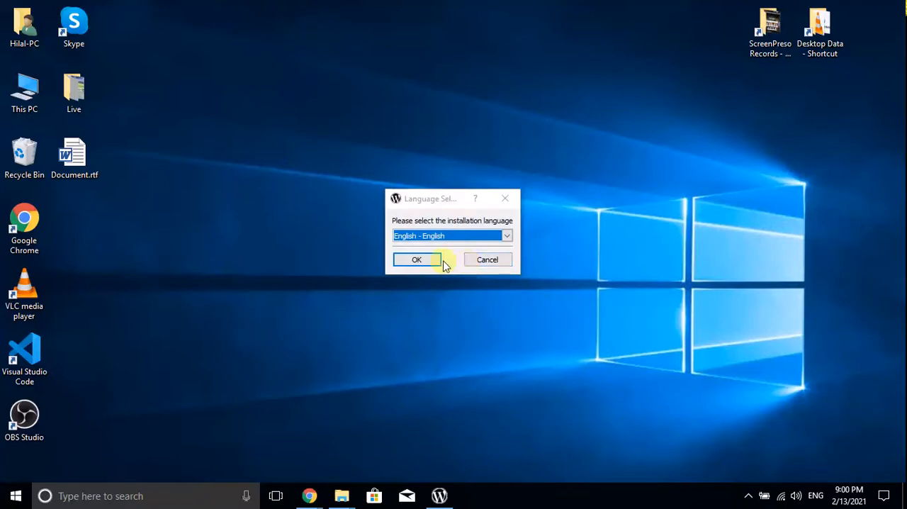
Accept English as the installation language and continue through setup with the WordPress and PhpMyAdmin components selected
click(415, 259)
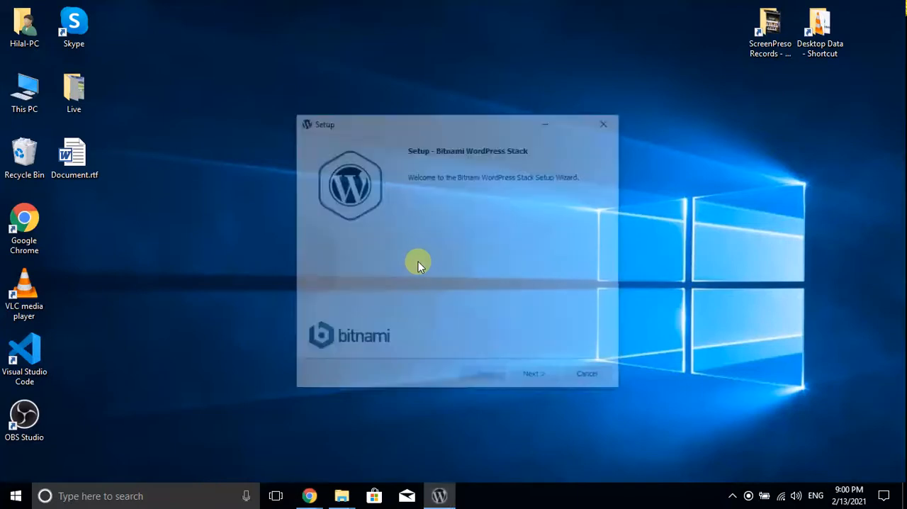
click(534, 378)
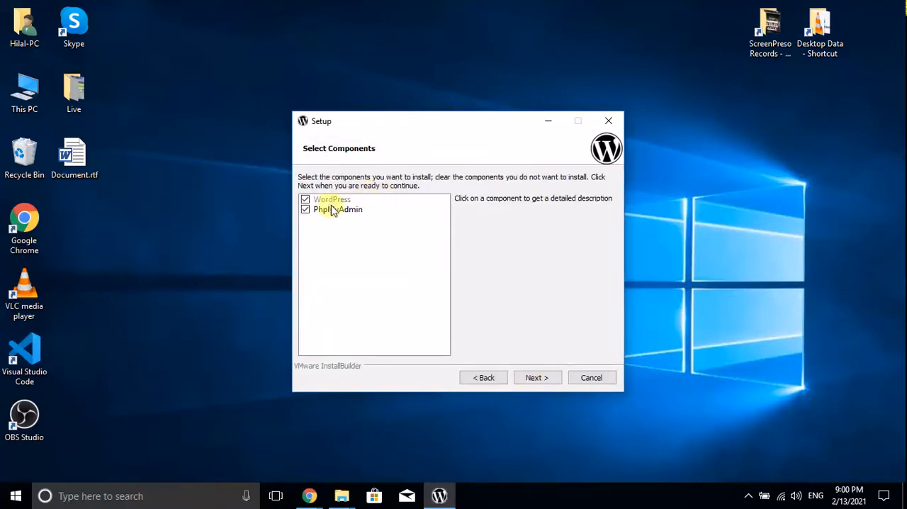
click(540, 379)
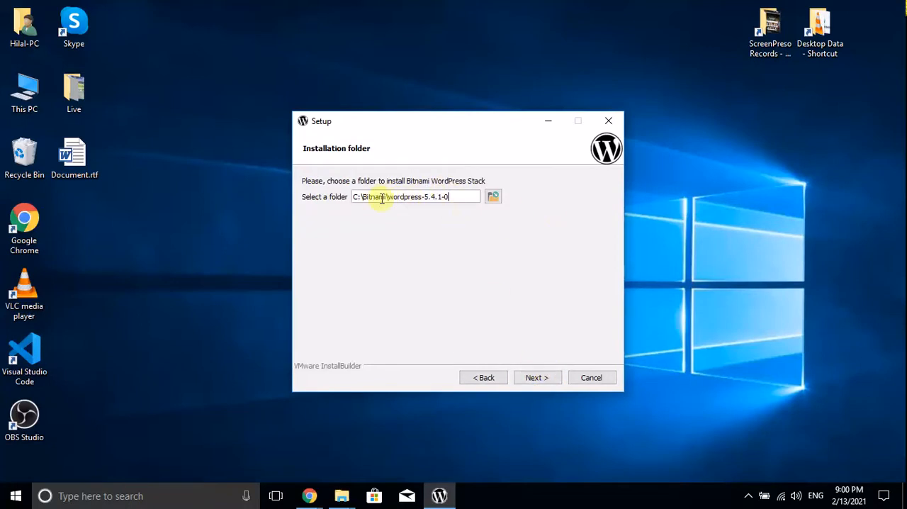
Set the installation folder to C:\Bitnami\NewsWebsite and continue to the admin account page
drag(457, 197, 390, 199)
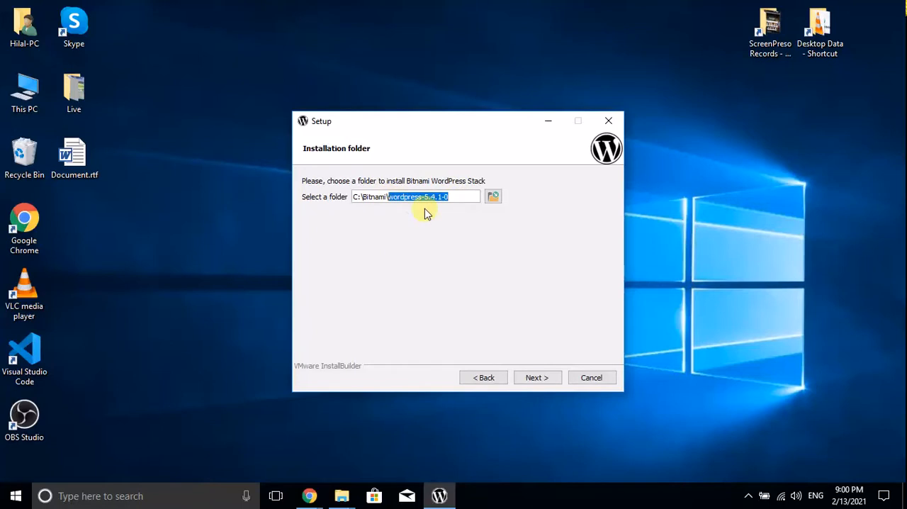
text(newswebsite)
drag(393, 198, 387, 198)
key(BackSpace)
text(N)
key(Right)
key(Right)
key(Right)
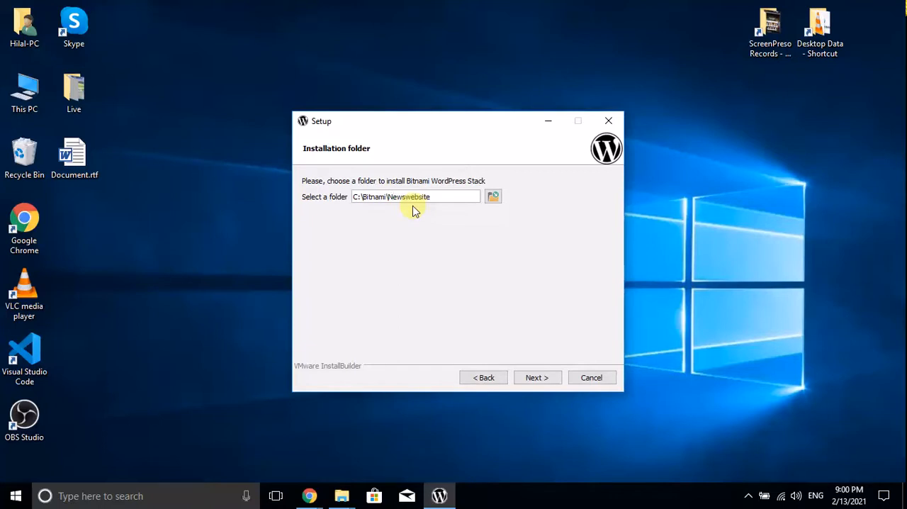
key(shift+Right)
text(W)
click(536, 380)
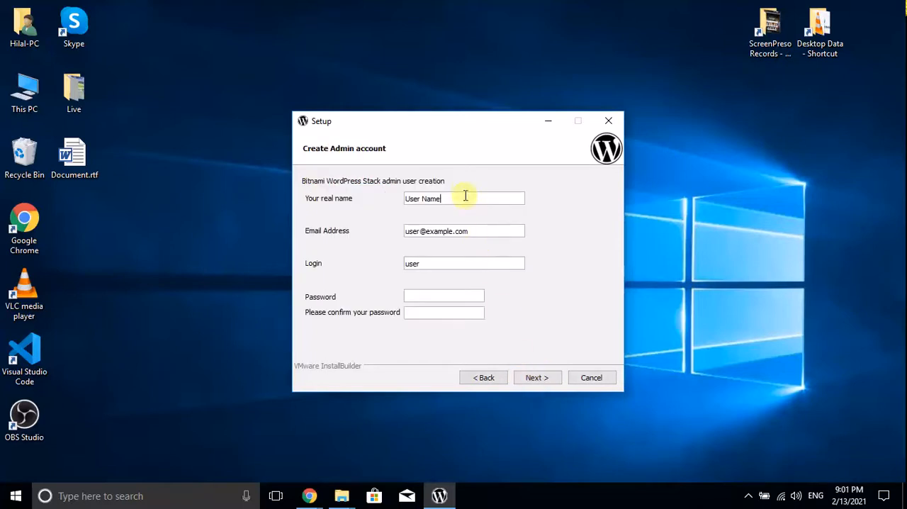
Fill in the admin account's real name with a first name and enter the admin's e-mail address
drag(473, 200, 412, 203)
triple_click(431, 201)
text(hilal)
key(Tab)
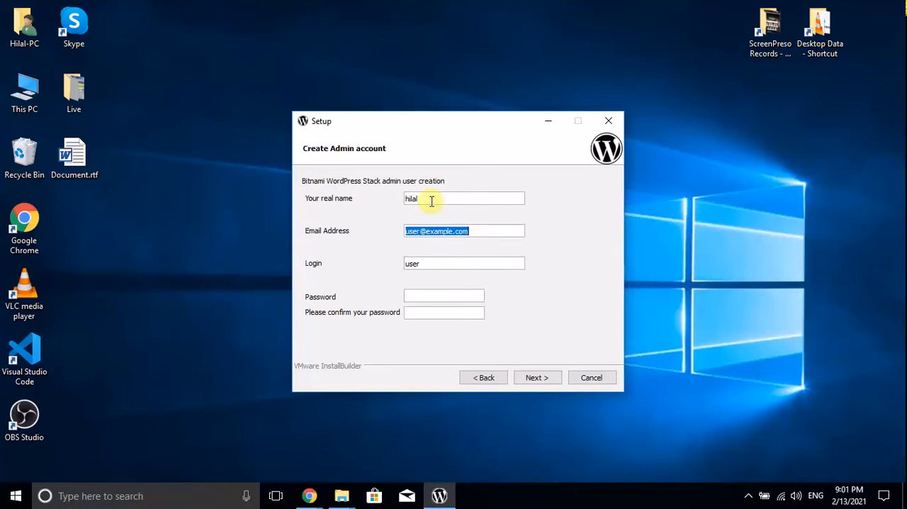
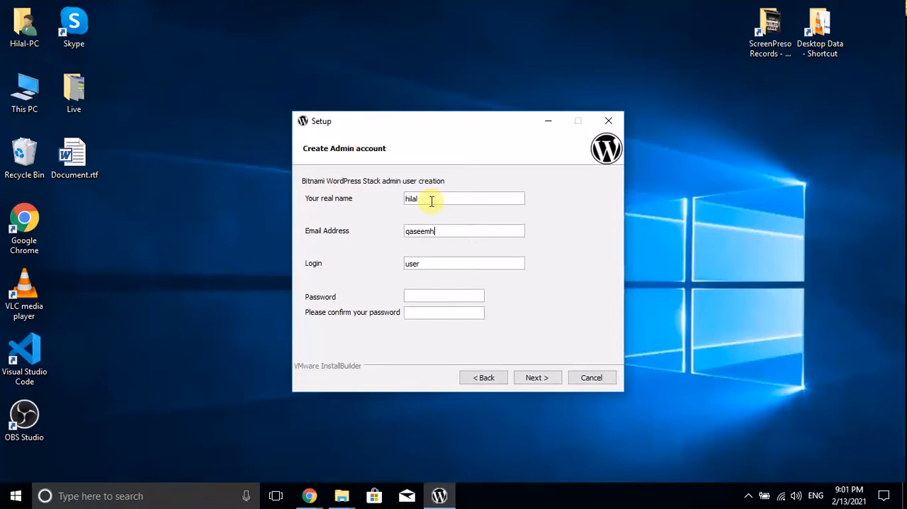
key(Tab)
Replace the real name with the admin's full name and enter the login name
click(431, 200)
drag(438, 196, 400, 202)
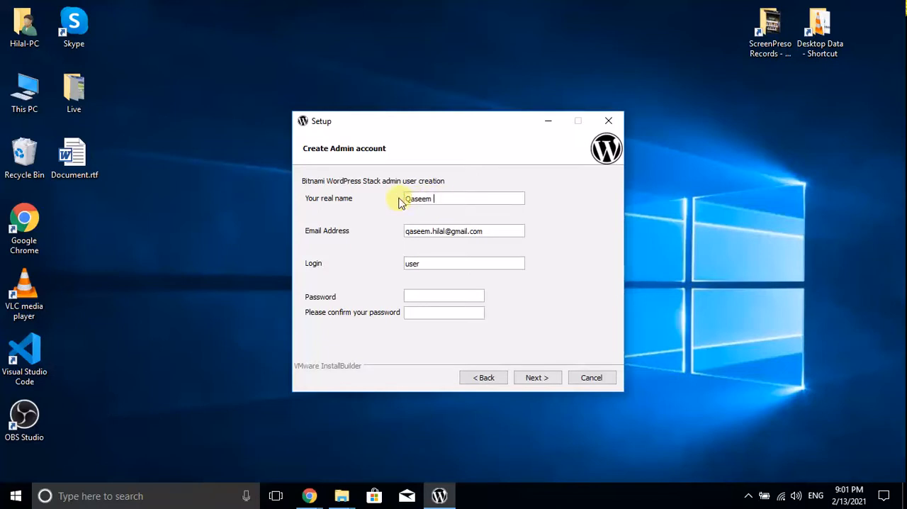
key(Tab)
Try to continue with a long admin account password entered in both password fields, and dismiss the warning
key(Tab)
key(BackSpace)
key(BackSpace)
key(BackSpace)
key(BackSpace)
key(BackSpace)
key(BackSpace)
key(BackSpace)
key(BackSpace)
key(BackSpace)
key(BackSpace)
key(BackSpace)
key(BackSpace)
key(BackSpace)
key(BackSpace)
key(BackSpace)
key(BackSpace)
key(BackSpace)
key(BackSpace)
key(BackSpace)
key(BackSpace)
key(Tab)
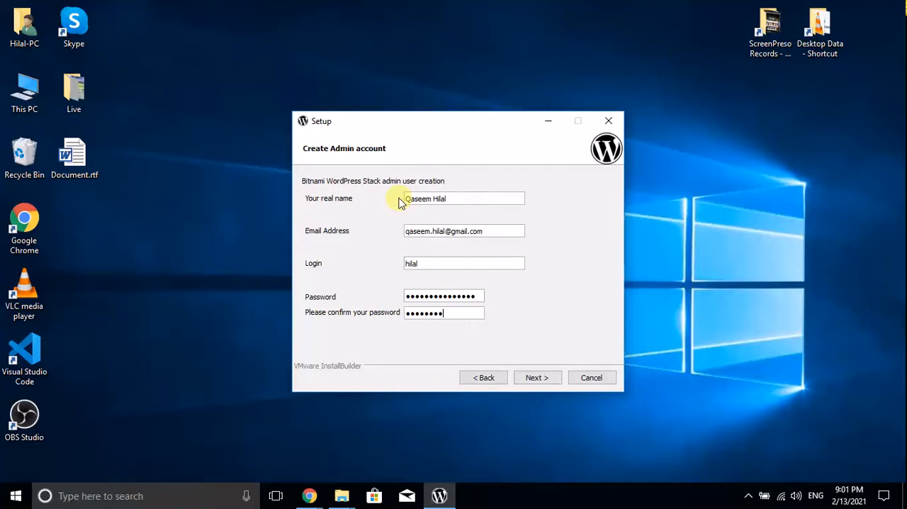
key(BackSpace)
key(BackSpace)
key(BackSpace)
key(BackSpace)
key(BackSpace)
key(BackSpace)
key(BackSpace)
key(BackSpace)
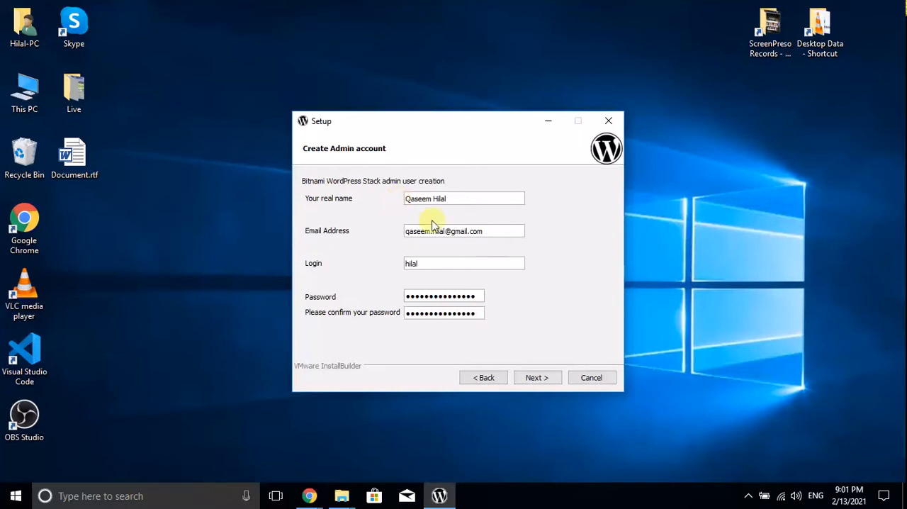
click(537, 380)
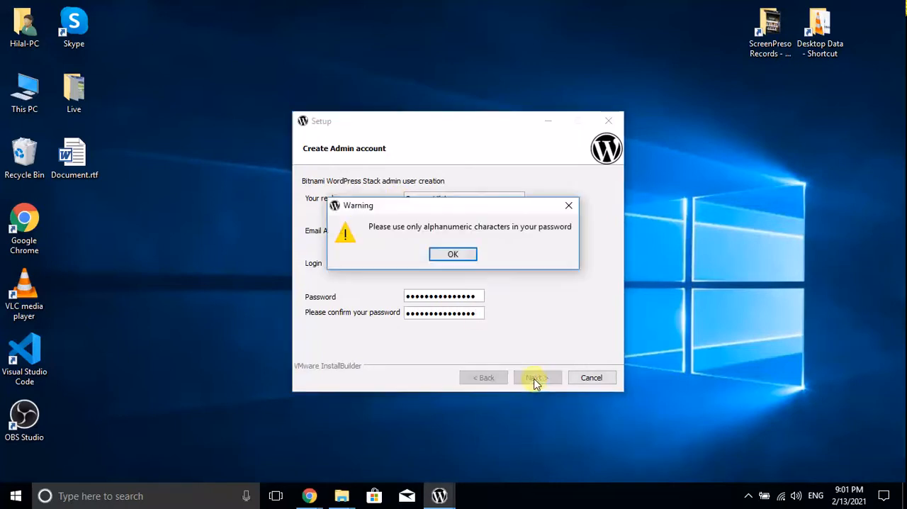
click(461, 260)
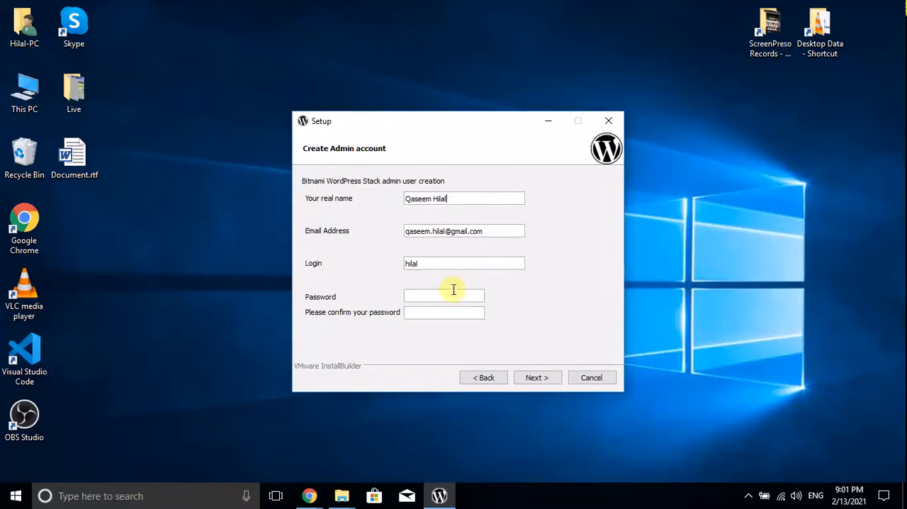
Try a different, shorter admin account password in both fields and dismiss the warning
text(***********)
key(Tab)
text(************)
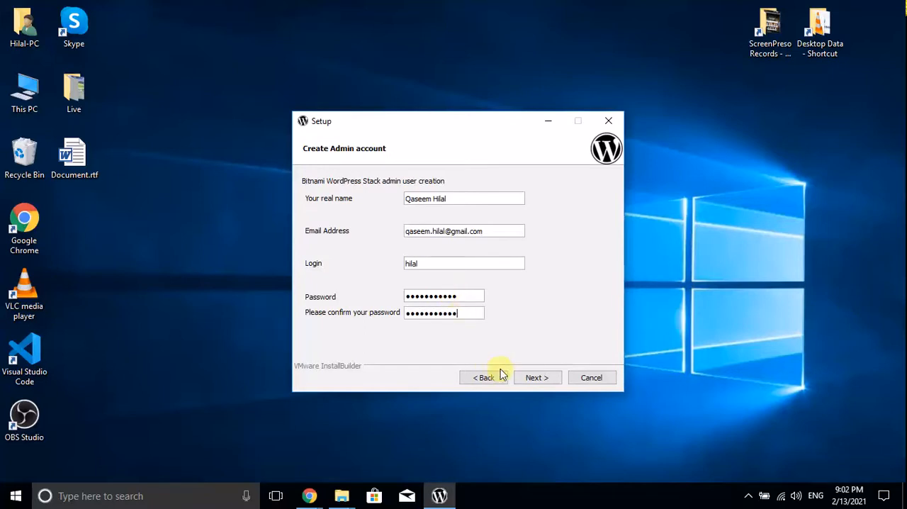
click(530, 378)
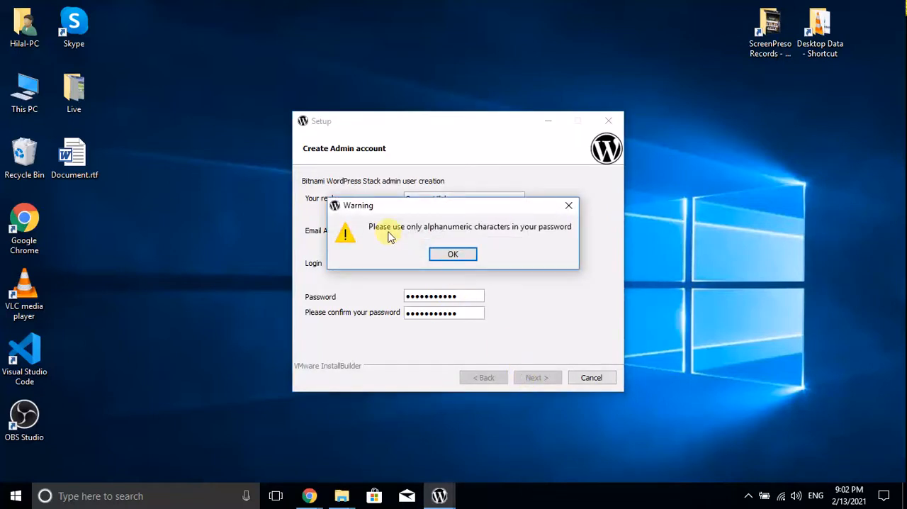
click(471, 256)
Enter and confirm a five-character alphanumeric admin account password and continue to the web server port page
click(453, 289)
text(•••••)
key(Tab)
text(•••••)
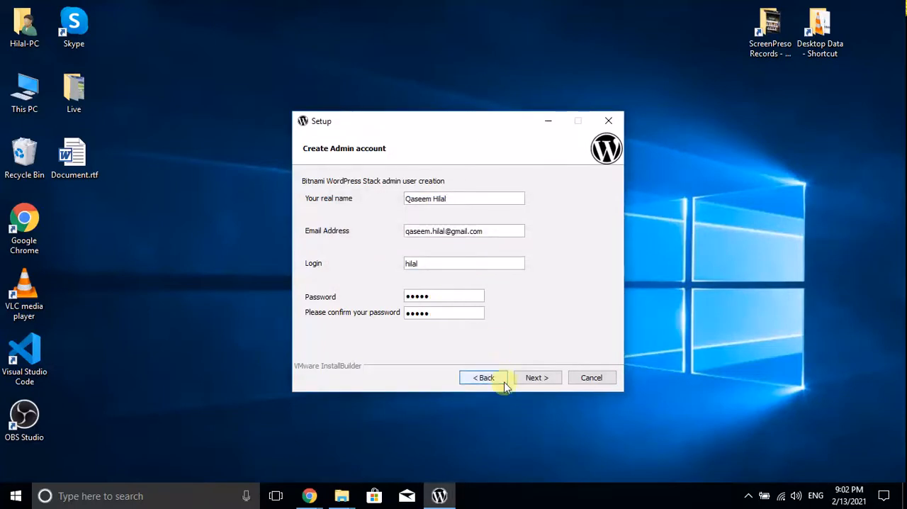
click(537, 377)
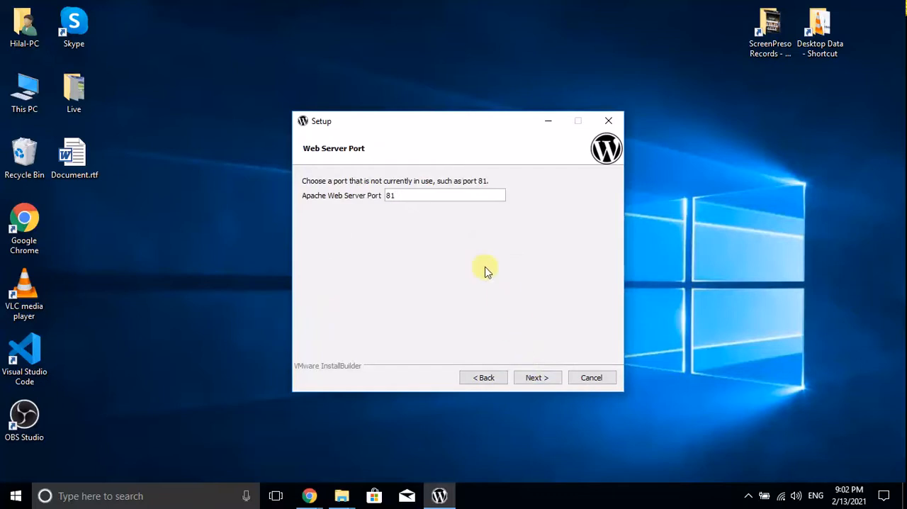
Keep 81 as the Apache web server port and set the blog name to NewsWebsite
click(543, 379)
click(544, 380)
drag(423, 199, 301, 204)
text(News)
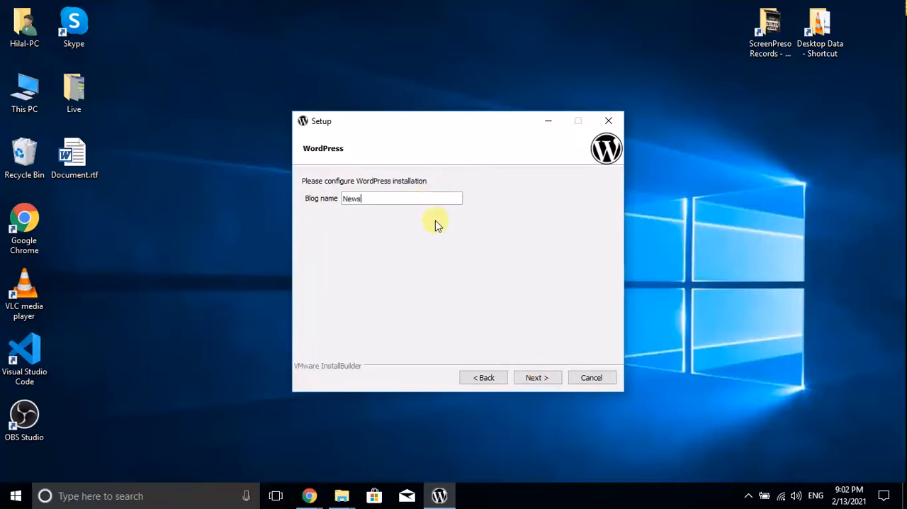
text(Website)
click(540, 378)
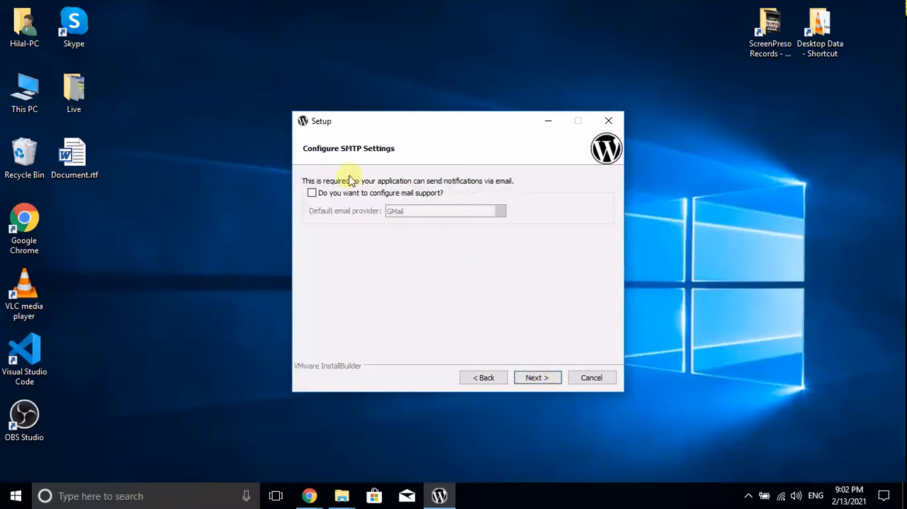
Skip mail support, turn off launching WordPress in the cloud with Bitnami, and start the installation
click(551, 379)
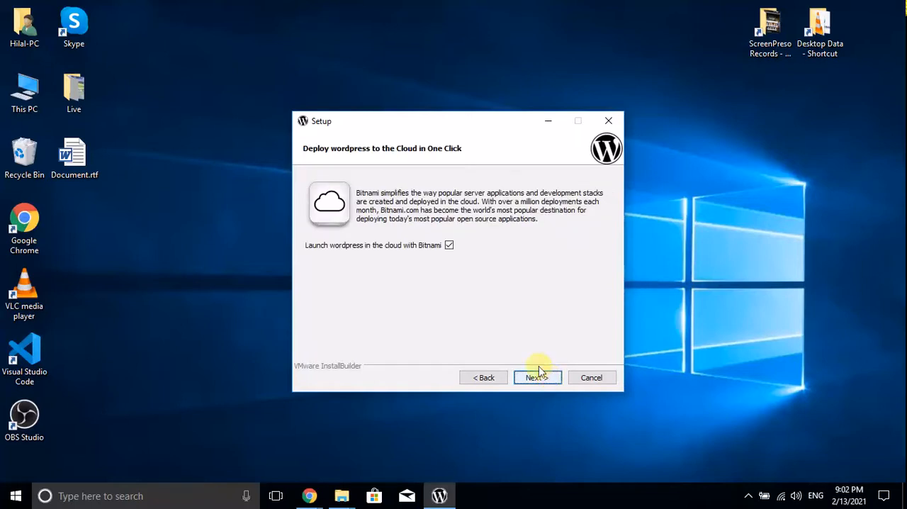
click(448, 246)
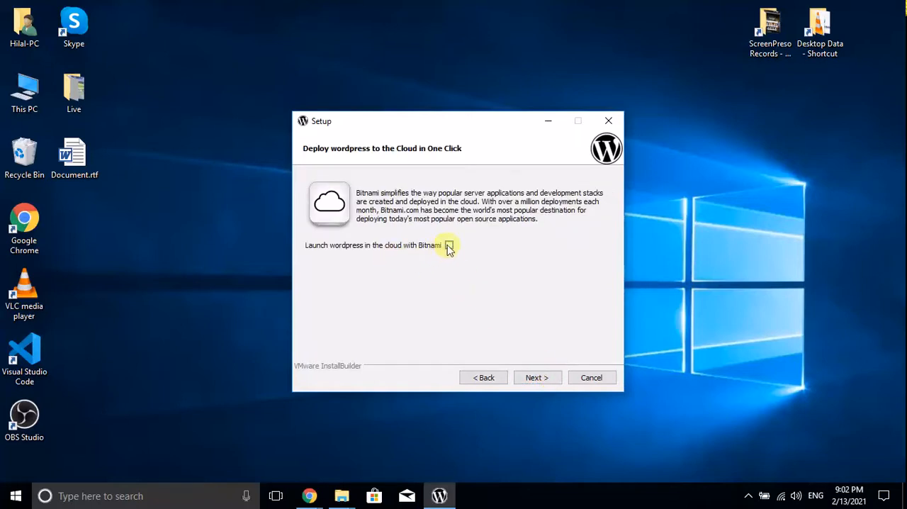
click(527, 381)
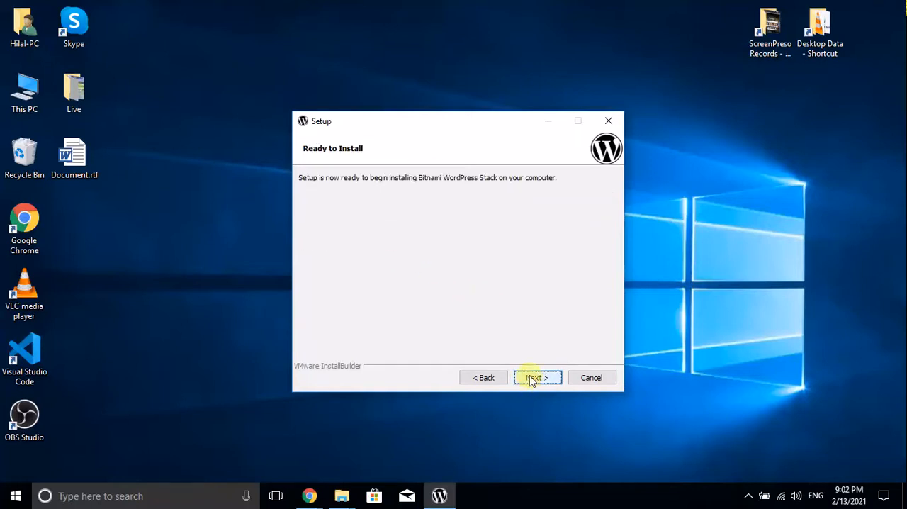
click(547, 378)
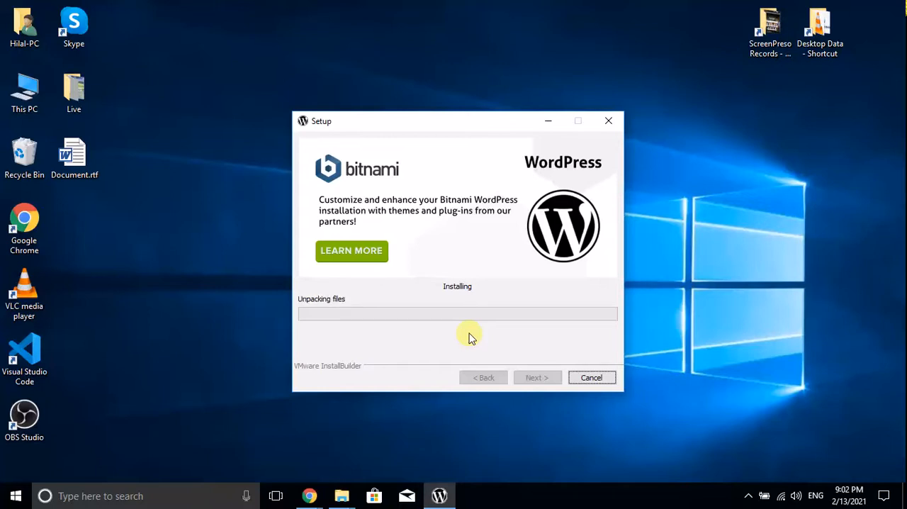
click(745, 498)
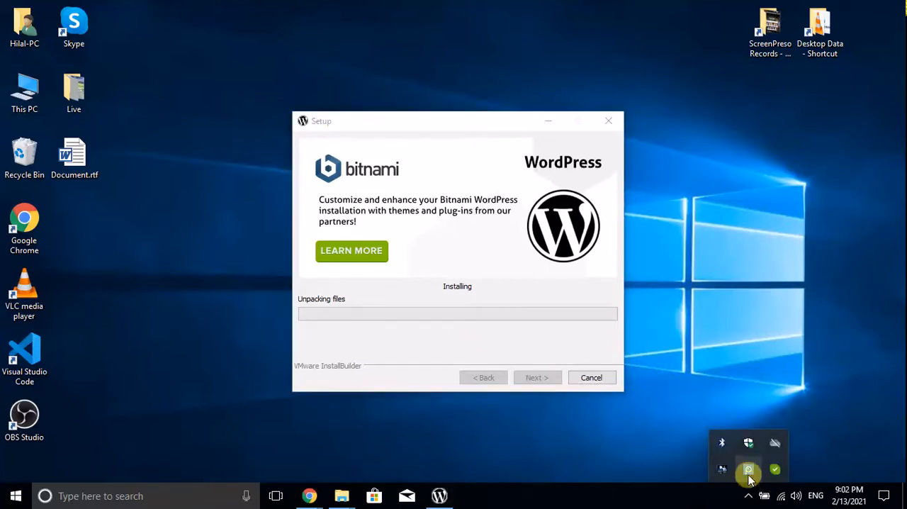
click(749, 470)
click(704, 396)
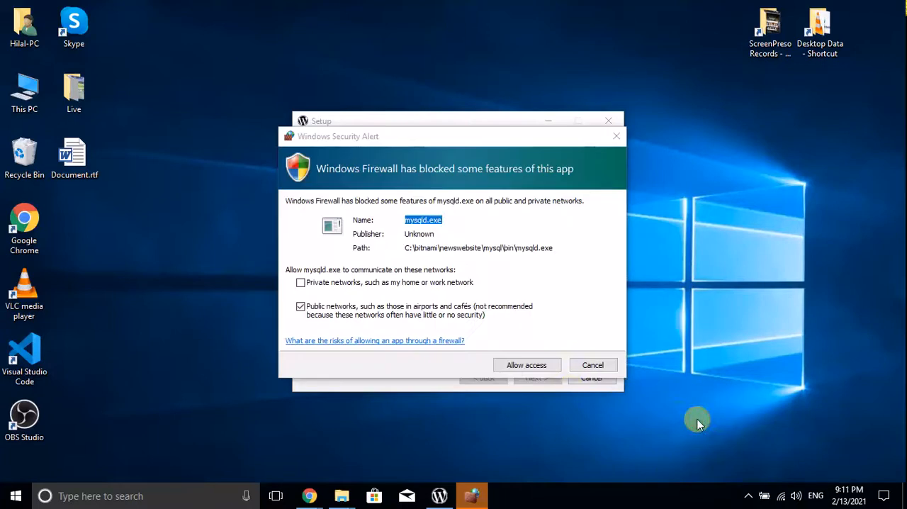
Allow mysqld.exe through Windows Firewall on both private and public networks
click(440, 282)
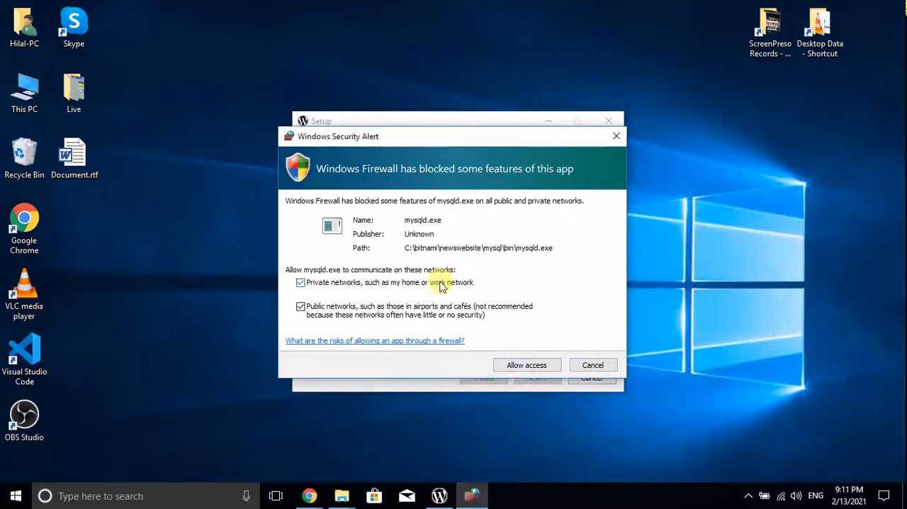
click(516, 368)
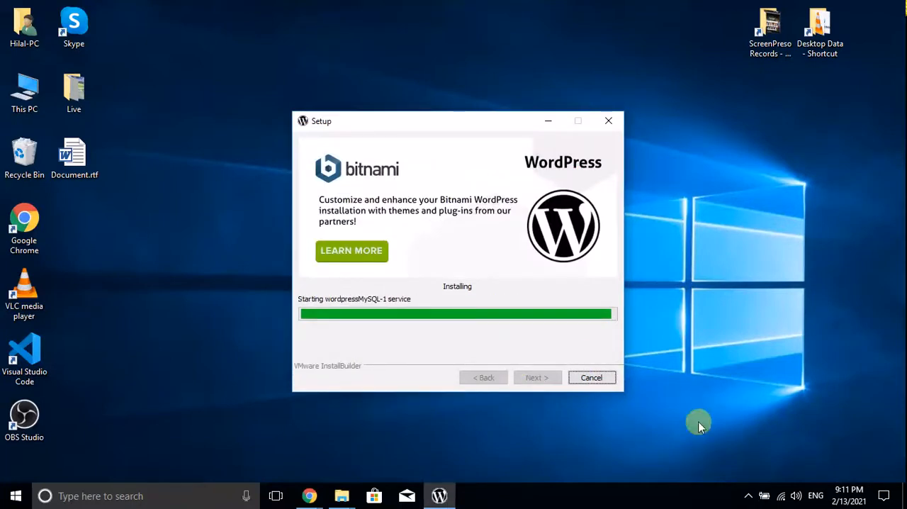
click(747, 495)
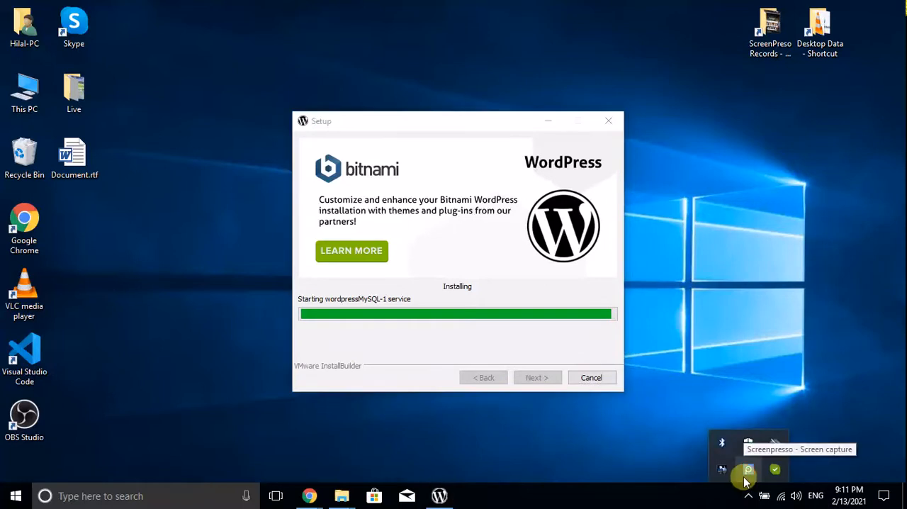
click(746, 473)
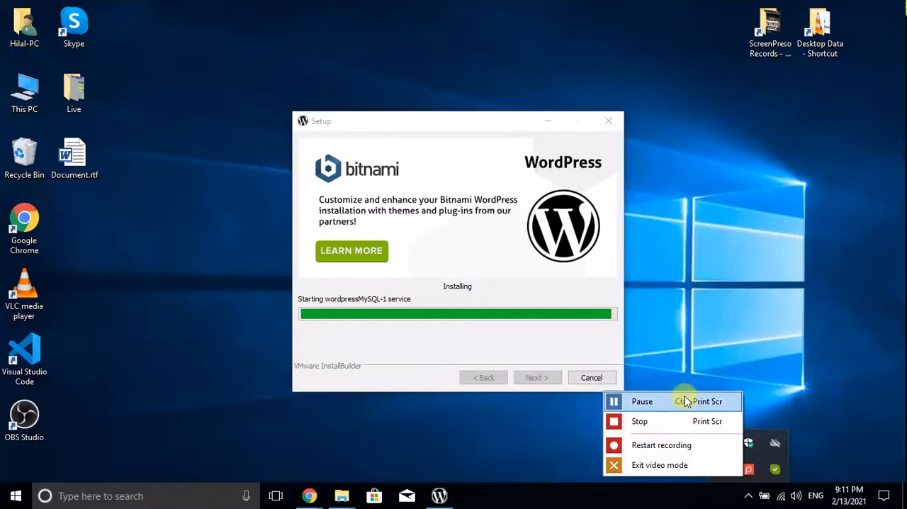
click(711, 325)
click(748, 495)
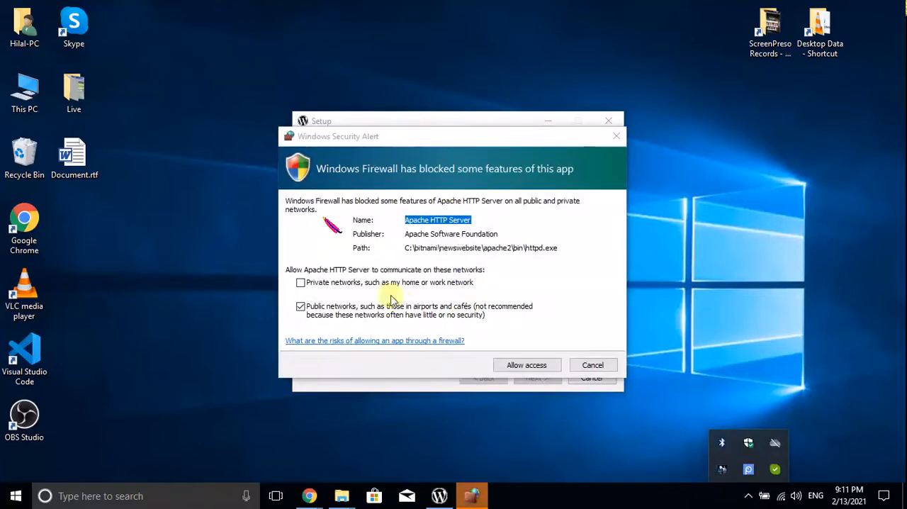
Allow Apache HTTP Server through Windows Firewall on both private and public networks
click(378, 282)
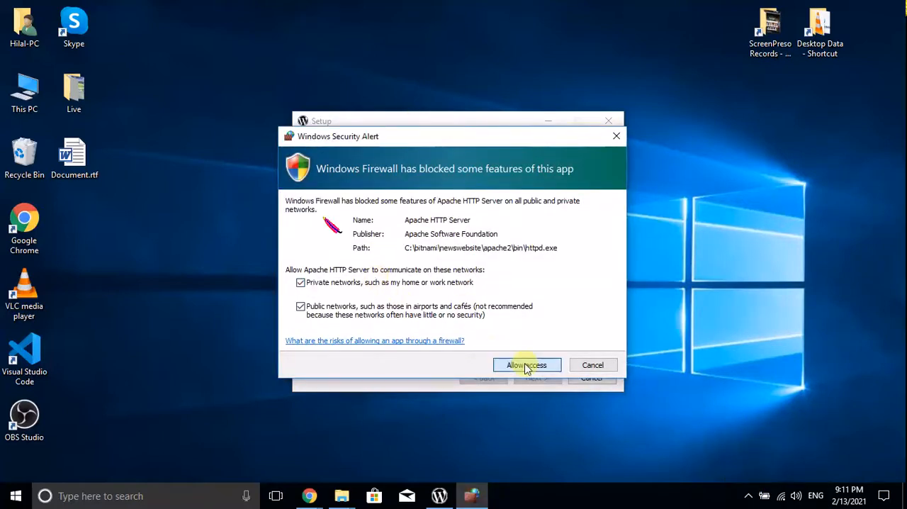
click(526, 365)
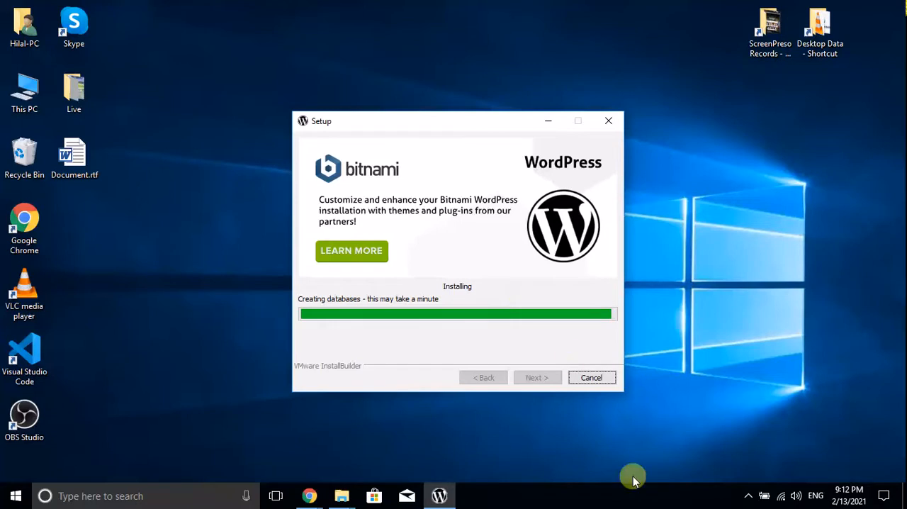
click(748, 497)
click(750, 470)
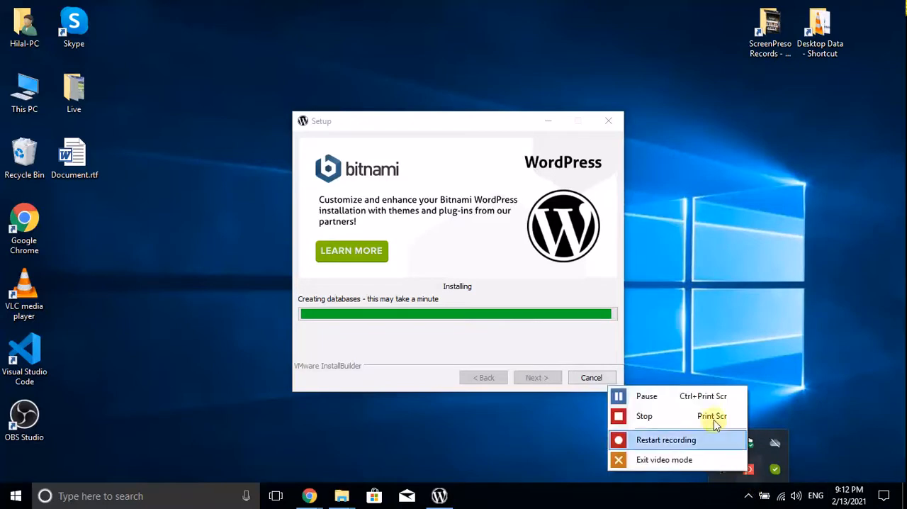
click(700, 401)
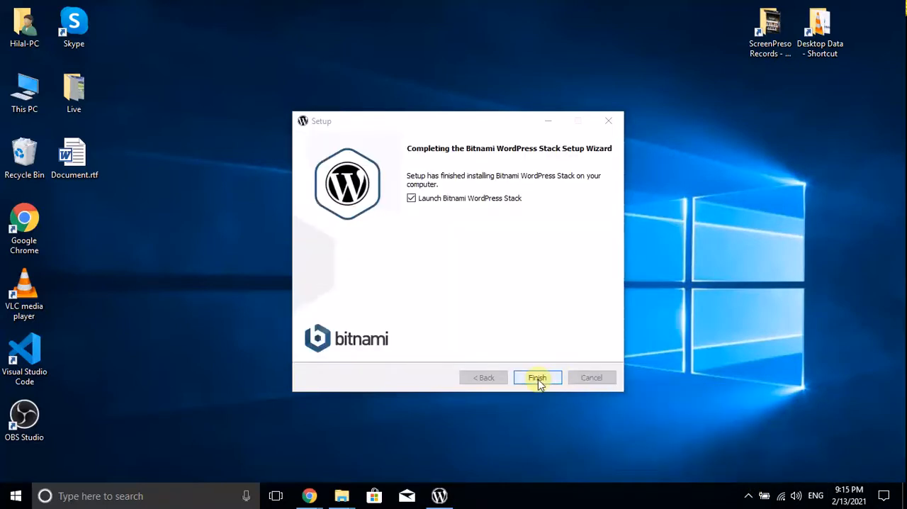
Finish setup with the Bitnami WordPress Stack launching, and try to access WordPress from 127.0.0.1 without the :81 port
click(537, 379)
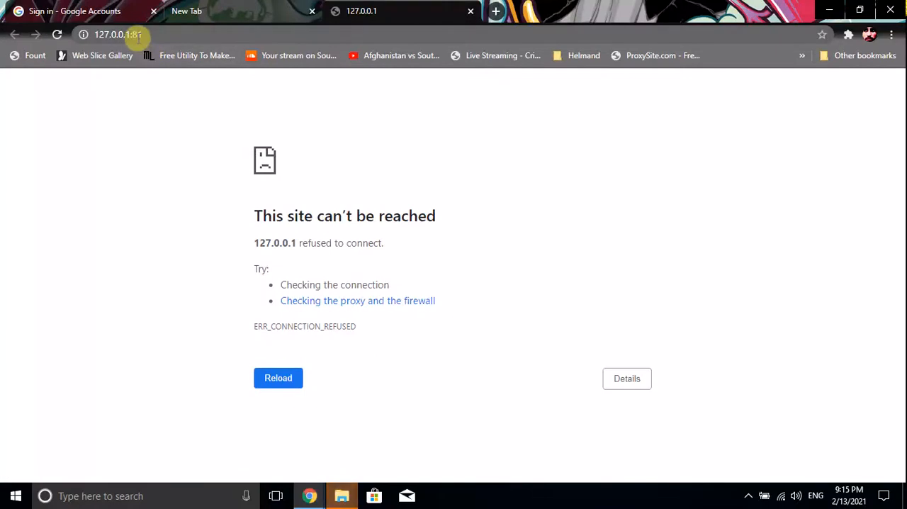
drag(128, 34, 172, 32)
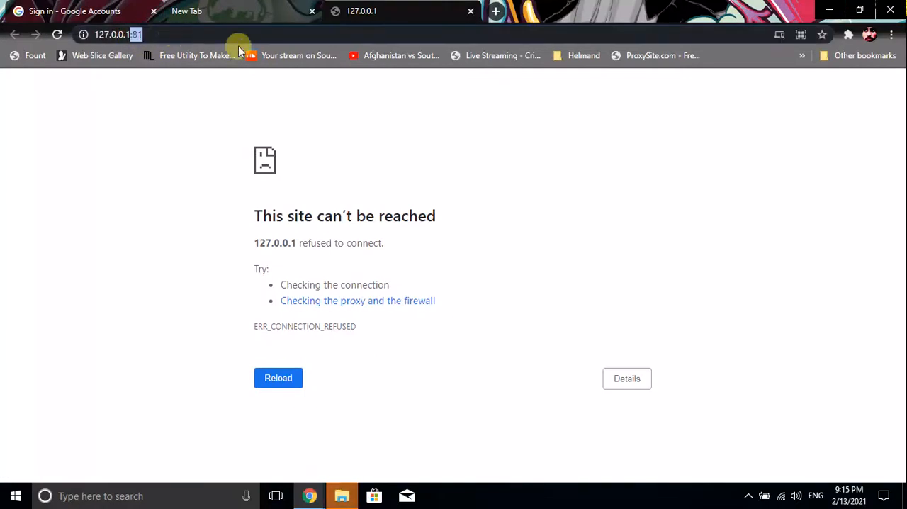
key(BackSpace)
key(Return)
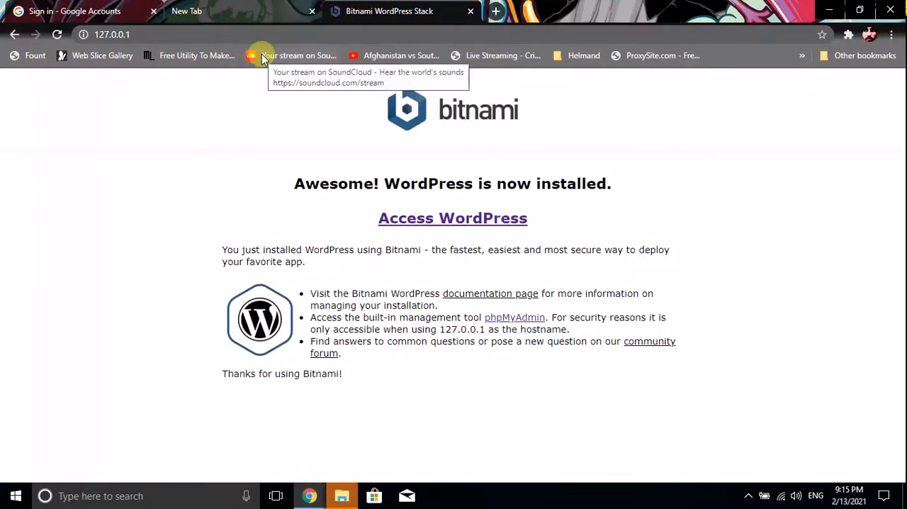
click(465, 221)
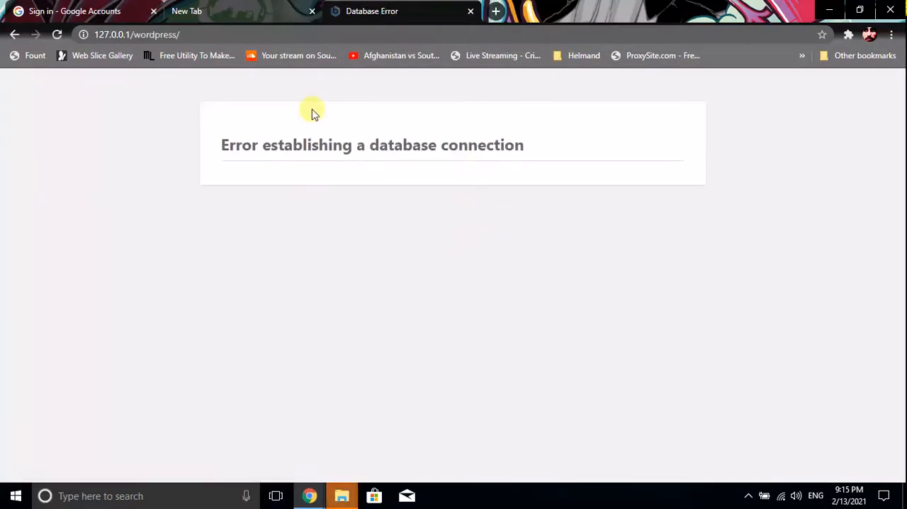
Minimize the browser and open the C:\Bitnami\NewsWebsite folder in File Explorer
click(829, 10)
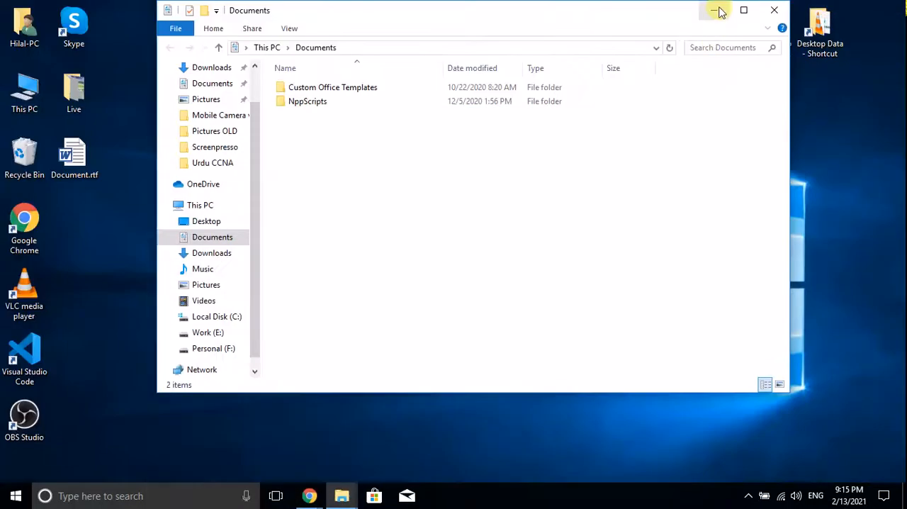
click(212, 317)
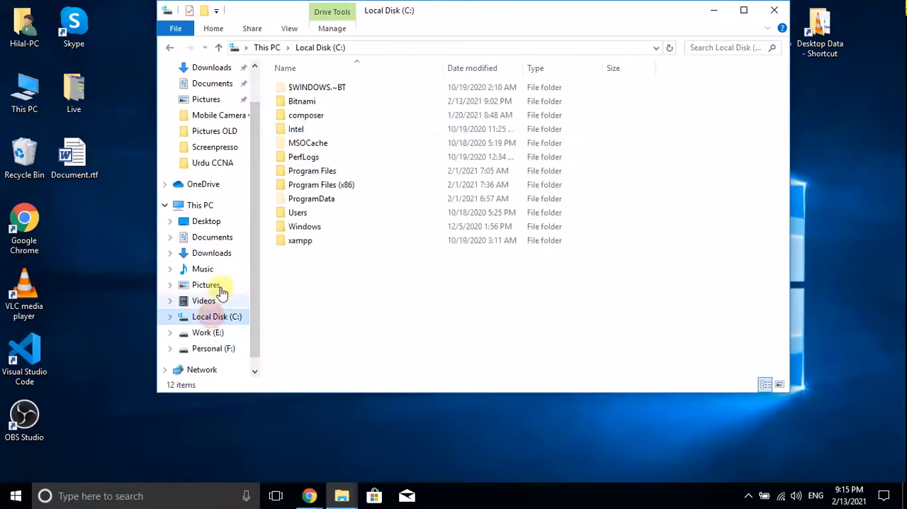
double_click(318, 101)
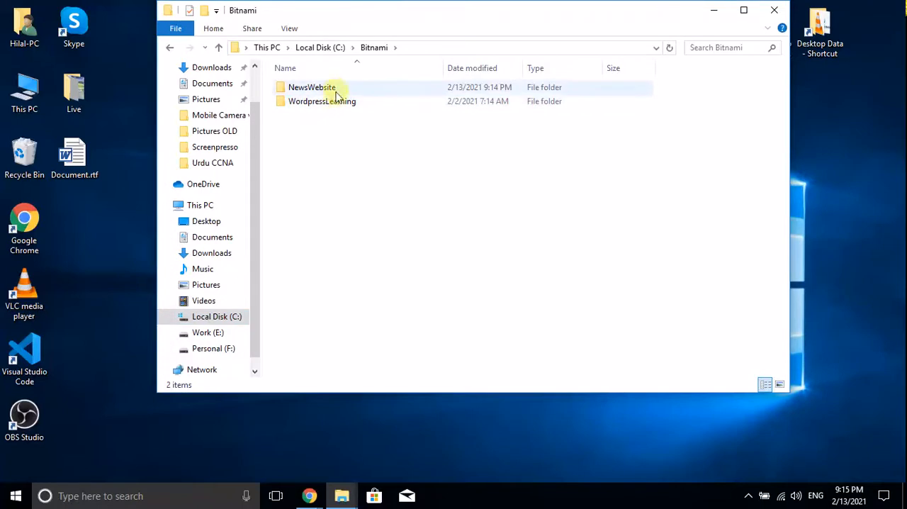
double_click(334, 87)
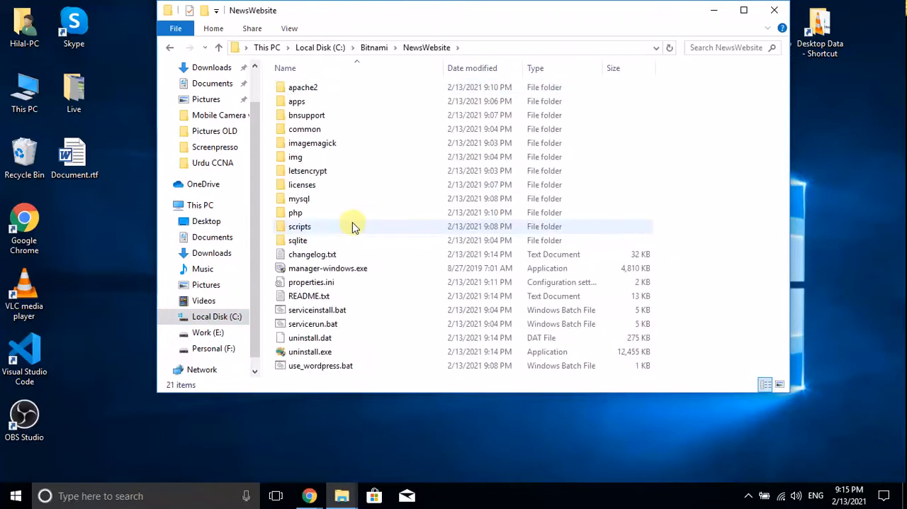
Run manager-windows.exe from the NewsWebsite folder, go to the application and start the required servers, then minimize the folder window
click(362, 270)
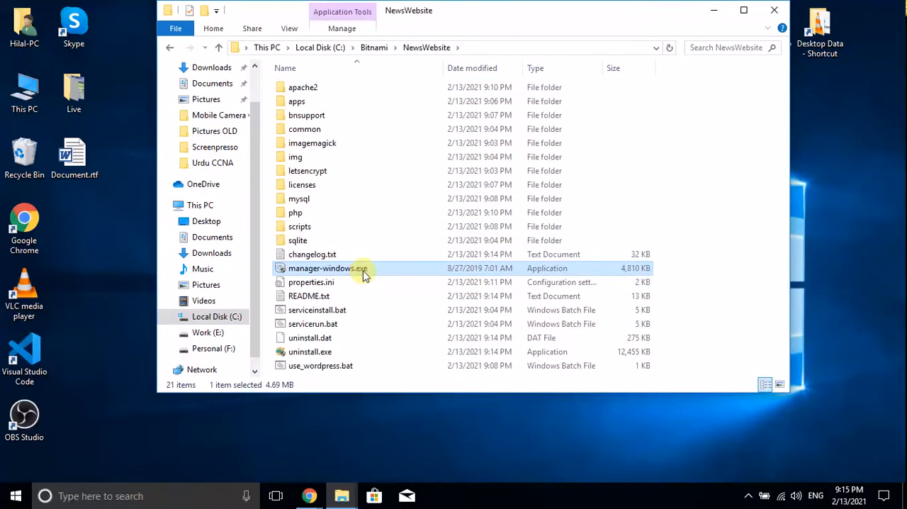
double_click(363, 271)
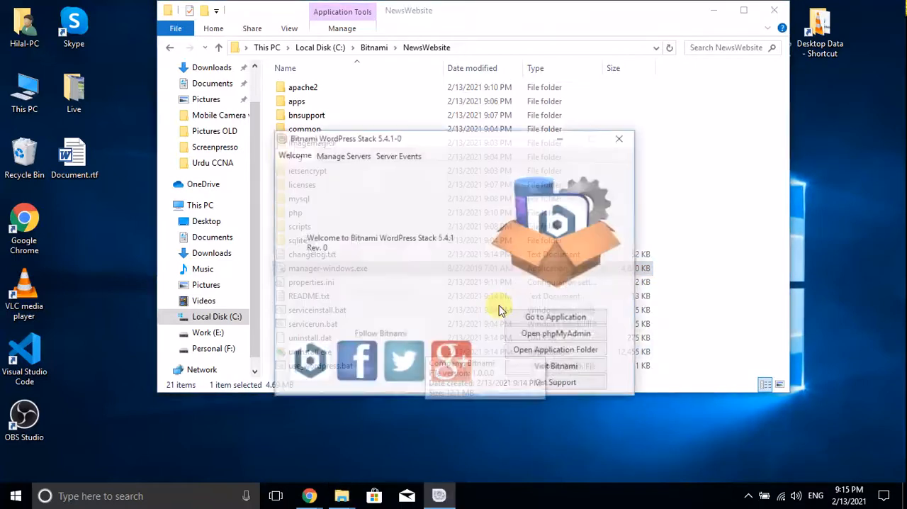
click(551, 320)
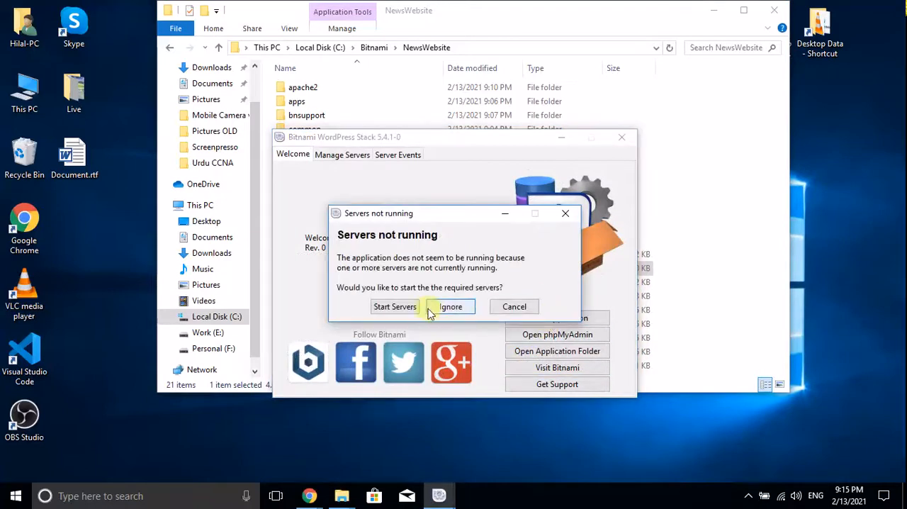
click(397, 309)
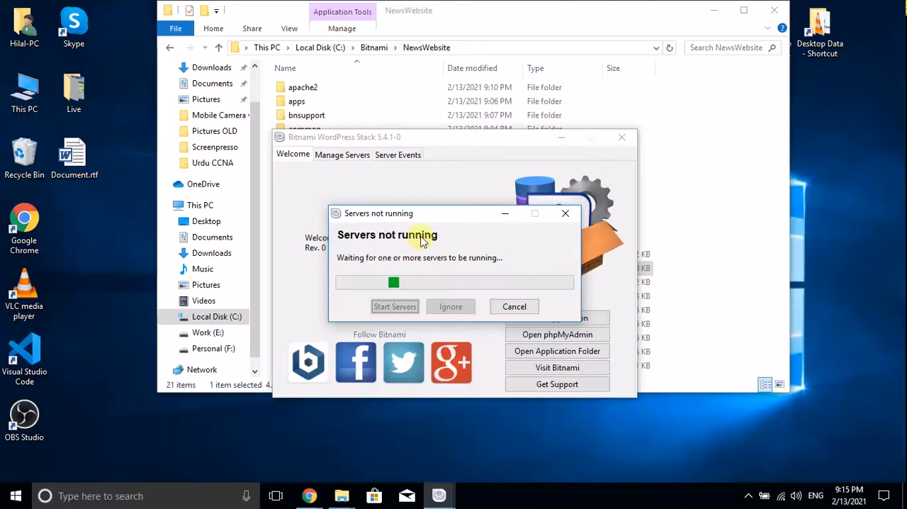
mouse_move(426, 218)
mouse_down()
mouse_move(461, 222)
mouse_move(420, 228)
mouse_up()
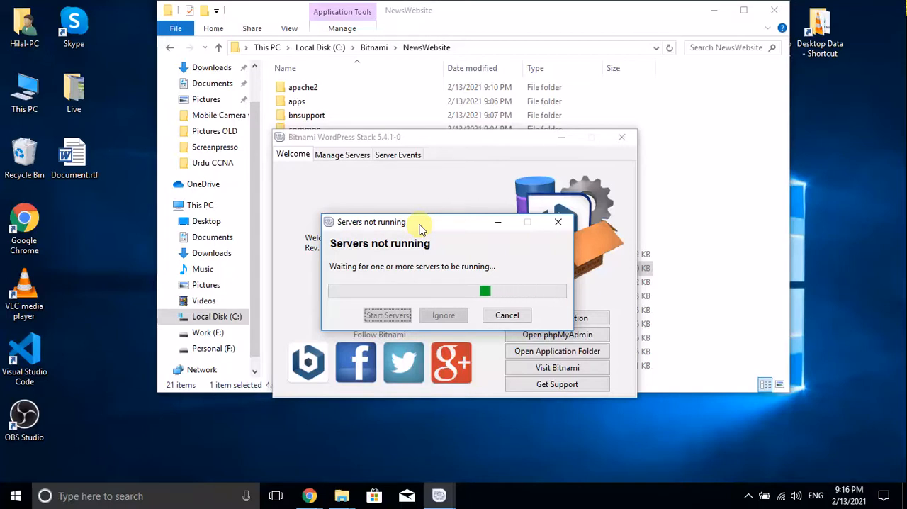
drag(435, 229, 449, 217)
click(713, 9)
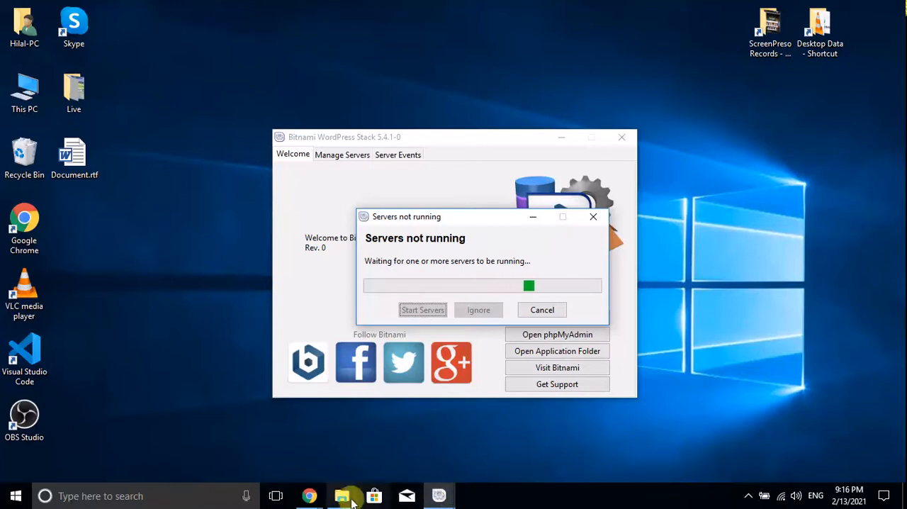
Switch to Chrome and reload the WordPress page at 127.0.0.1/wordpress/
mouse_move(310, 493)
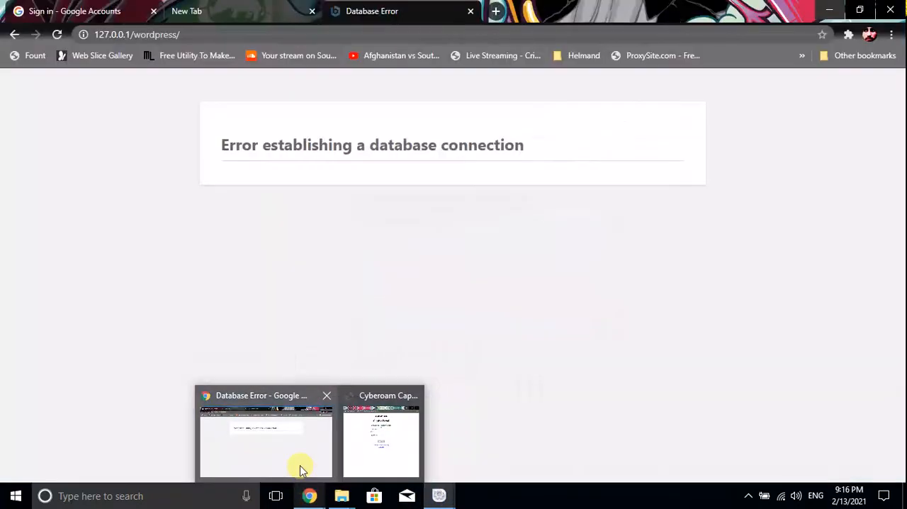
click(300, 468)
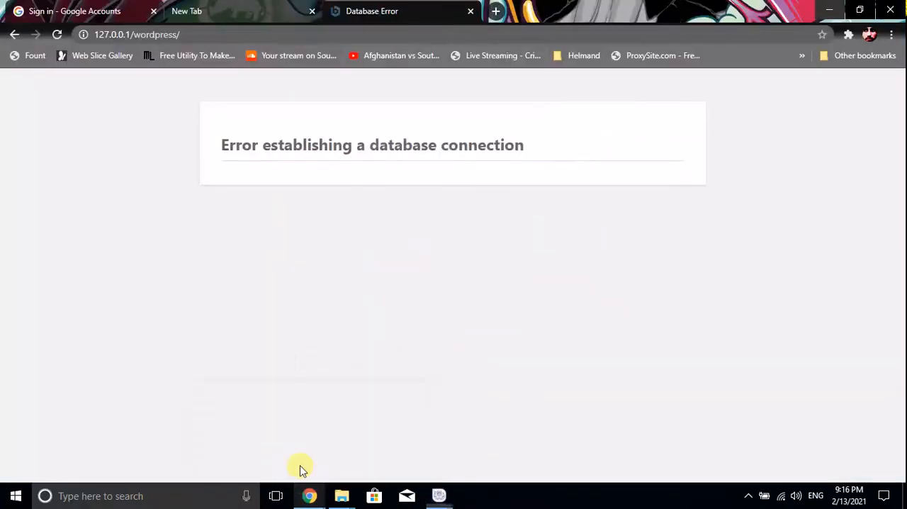
click(60, 38)
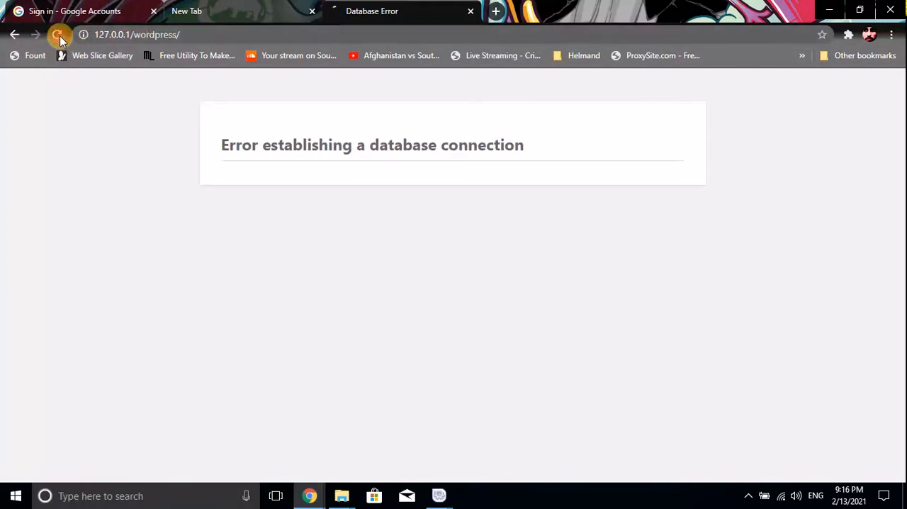
click(227, 33)
key(Return)
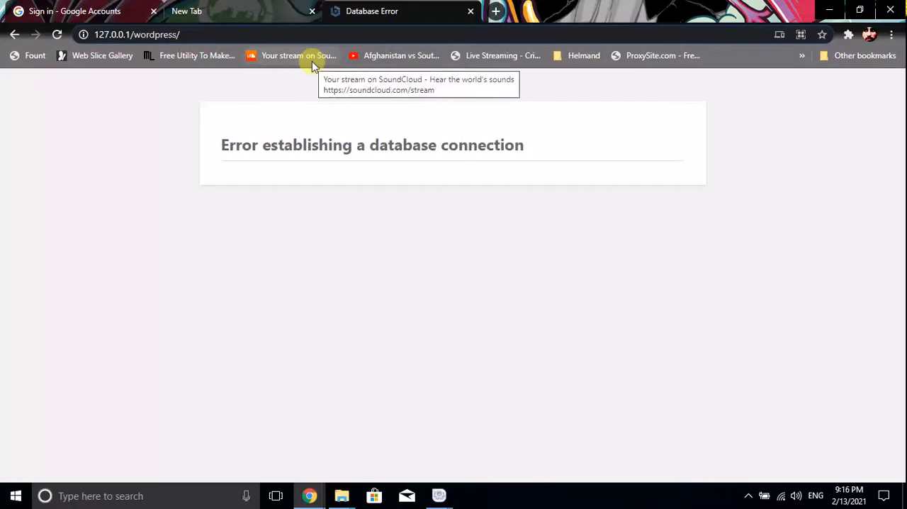
Try to open the site at 127.0.0.1/wordpress/NewsWebsite
text(News.)
key(BackSpace)
text(Websit)
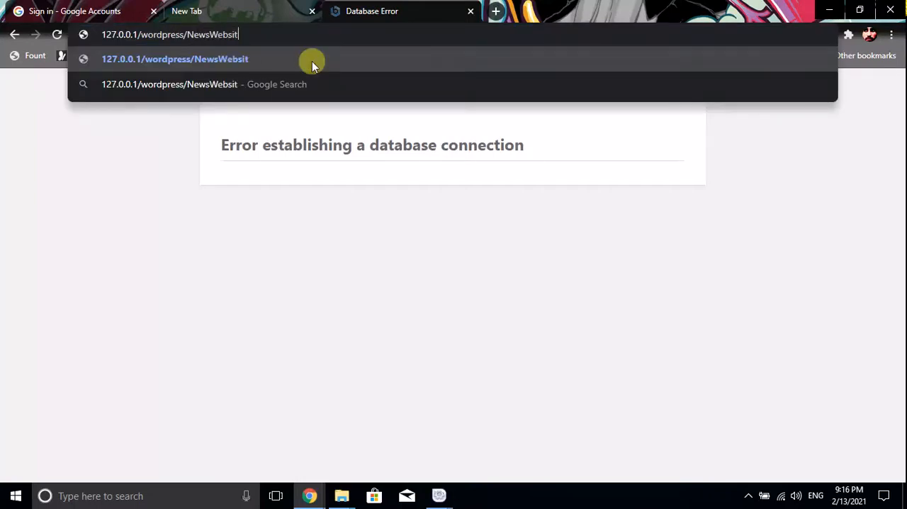
text(e)
key(Return)
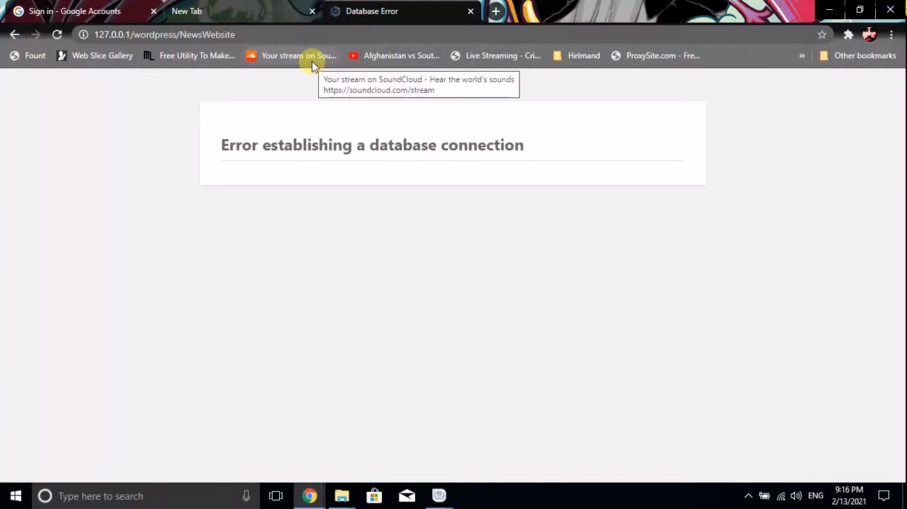
Remove the wordpress part from the address and try to open 127.0.0.1/NewsWebsite
double_click(154, 34)
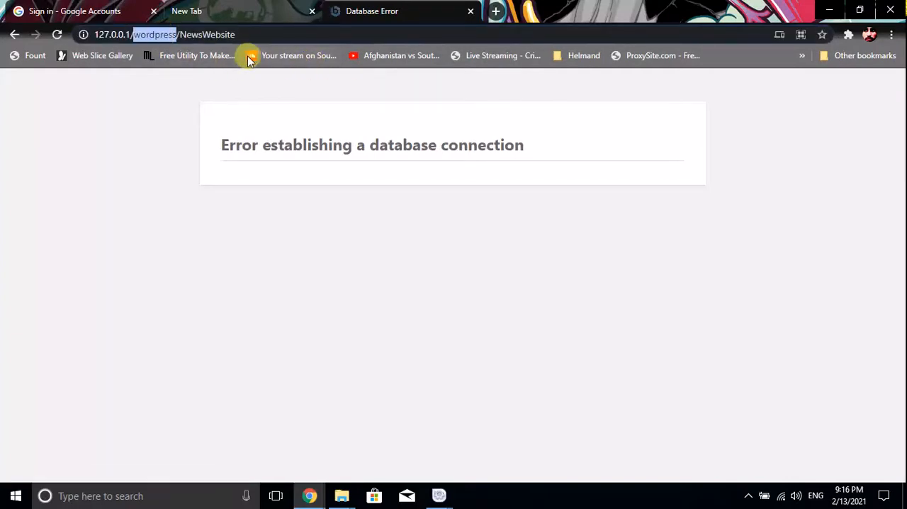
key(BackSpace)
key(BackSpace)
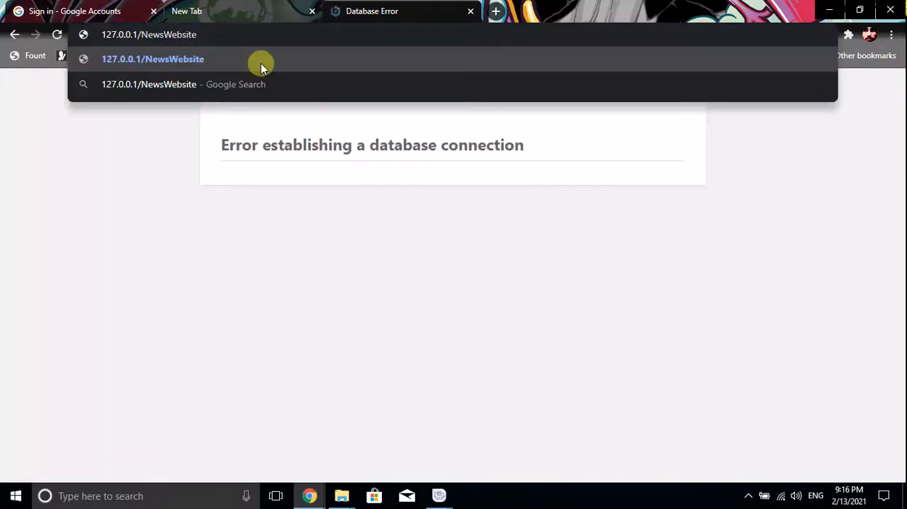
key(Return)
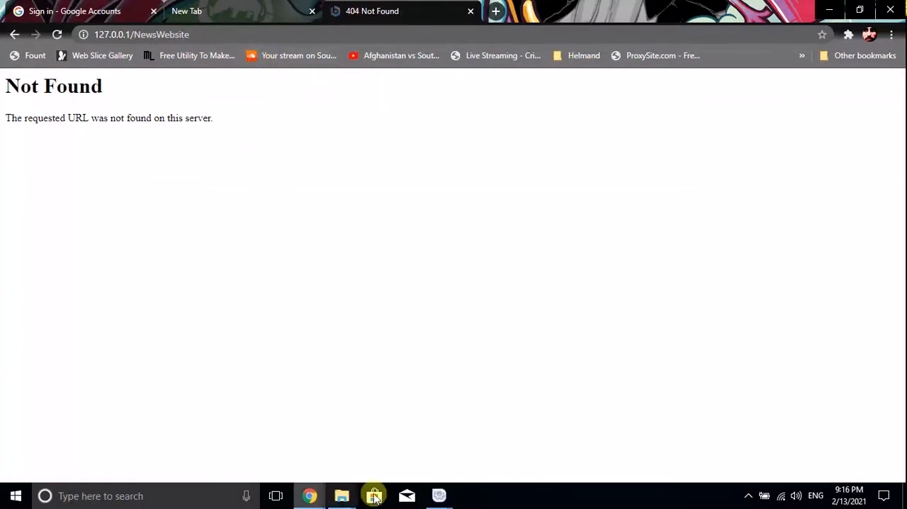
Return to the Bitnami WordPress Stack manager, cancel the wait for the servers, and try to start the Apache Web Server individually
mouse_move(440, 494)
click(469, 451)
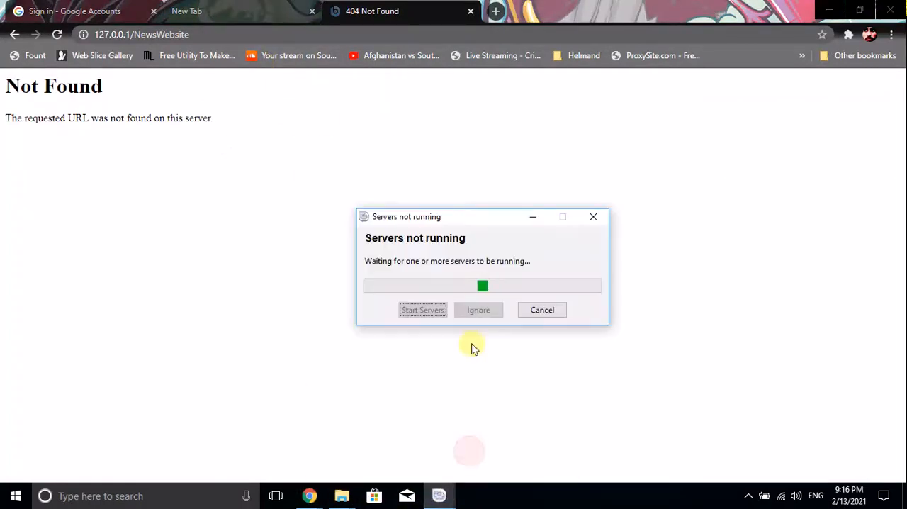
click(828, 10)
drag(464, 224, 407, 322)
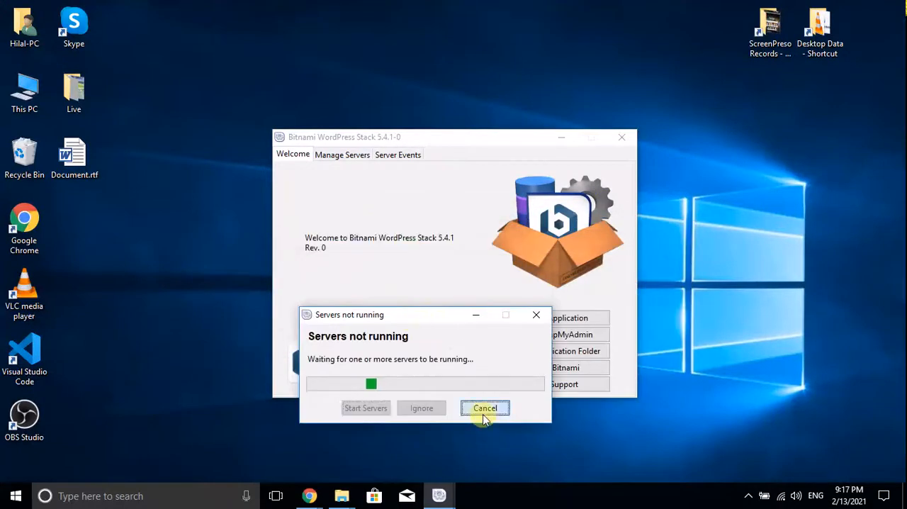
click(485, 411)
click(347, 154)
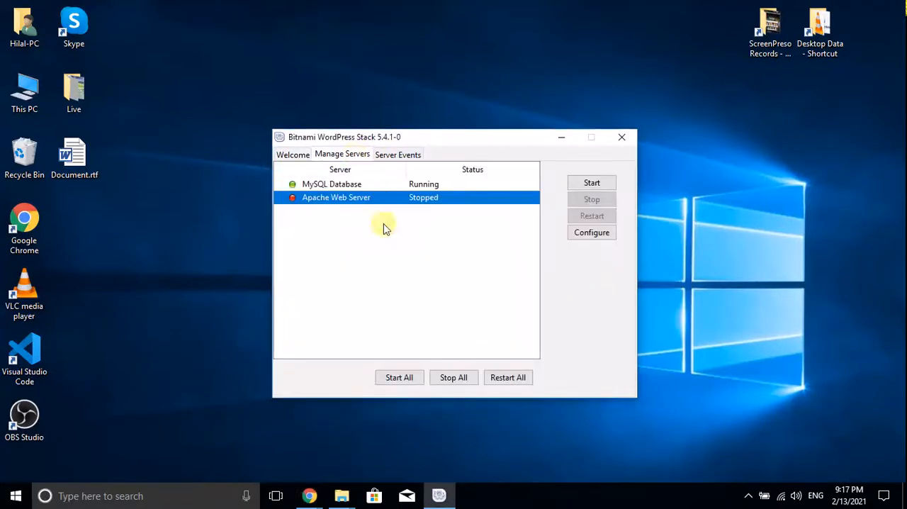
click(590, 184)
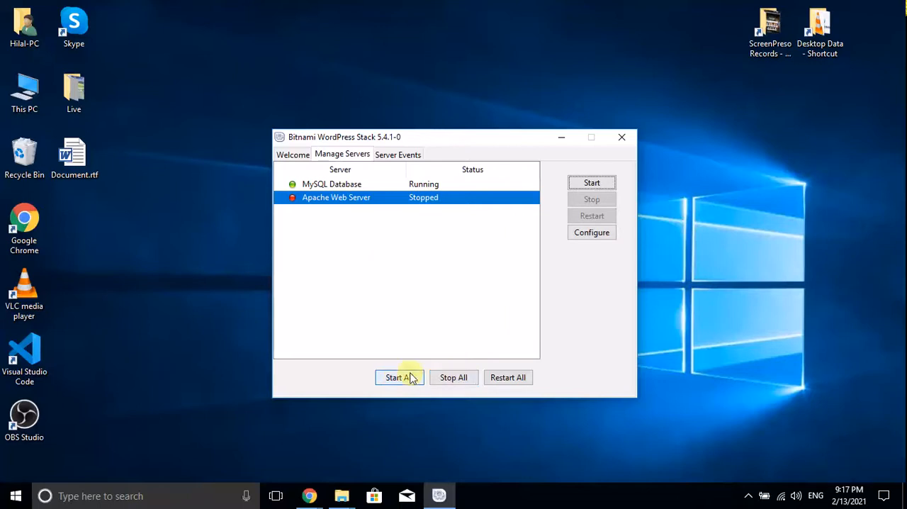
Search Windows for "serv" and open the local services view
click(5, 502)
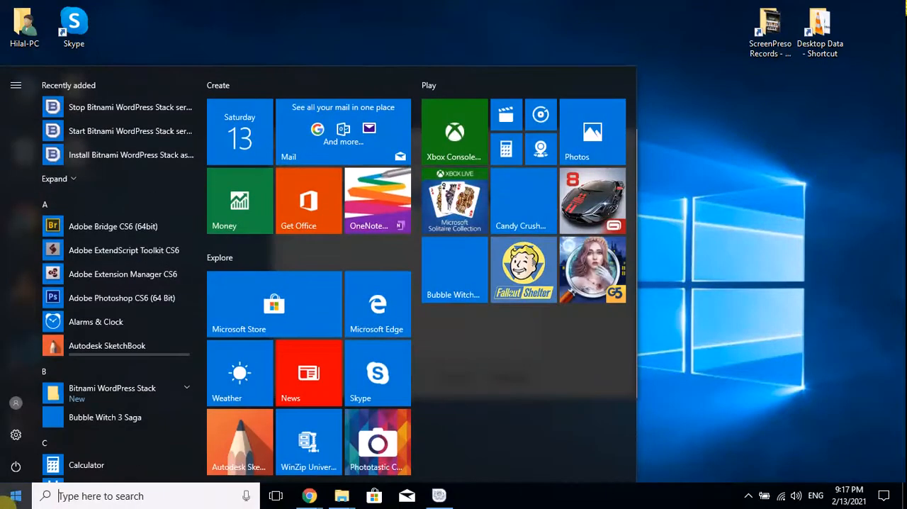
click(5, 502)
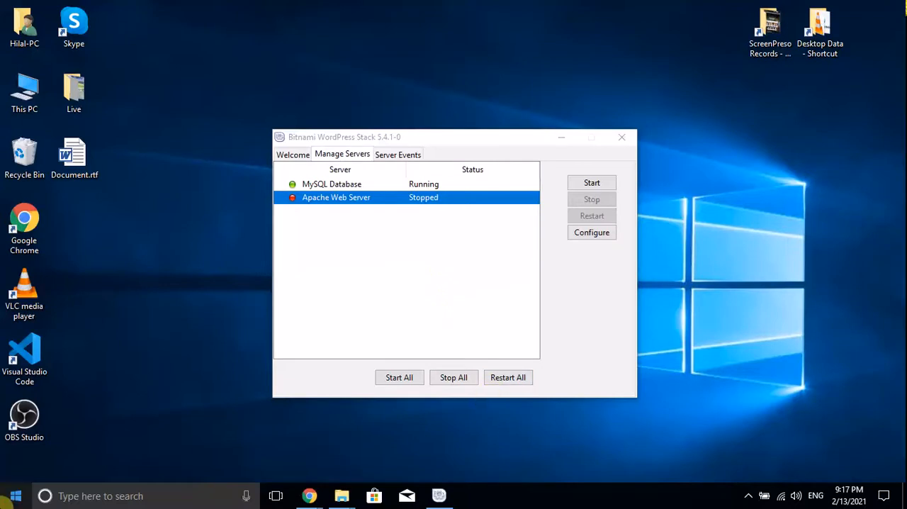
click(6, 500)
text(serv)
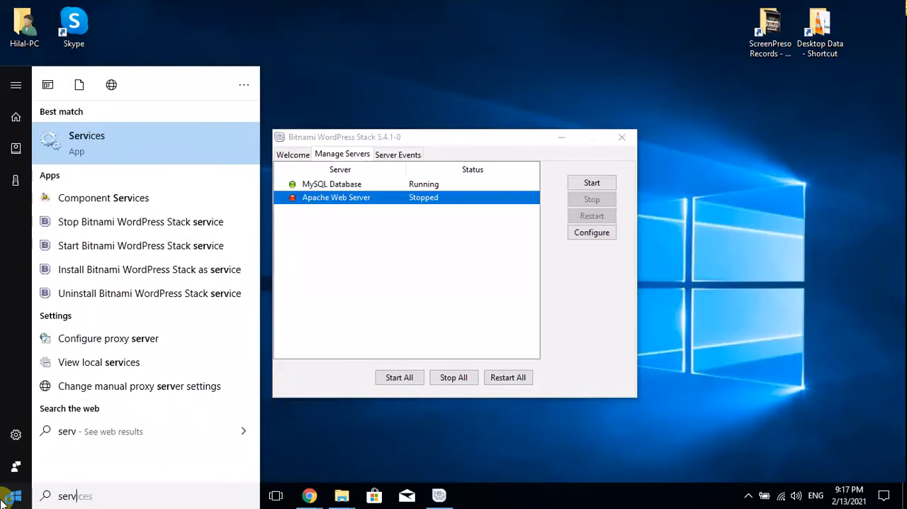
click(92, 362)
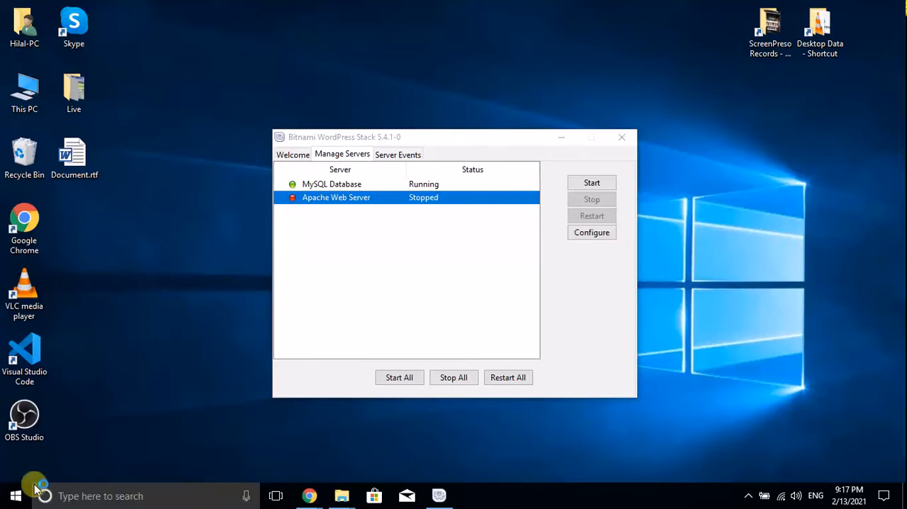
Search Windows for "bit", then stop all servers in the Bitnami WordPress Stack manager and close it
click(16, 497)
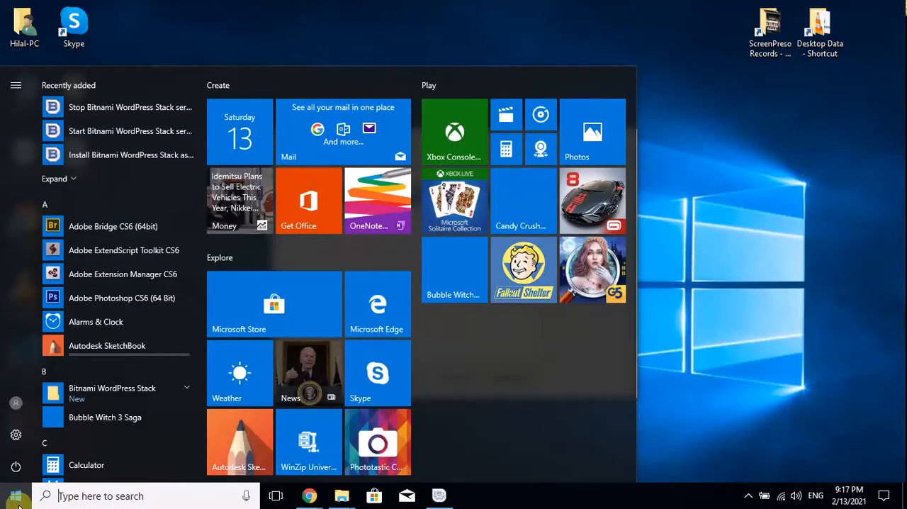
text(bit)
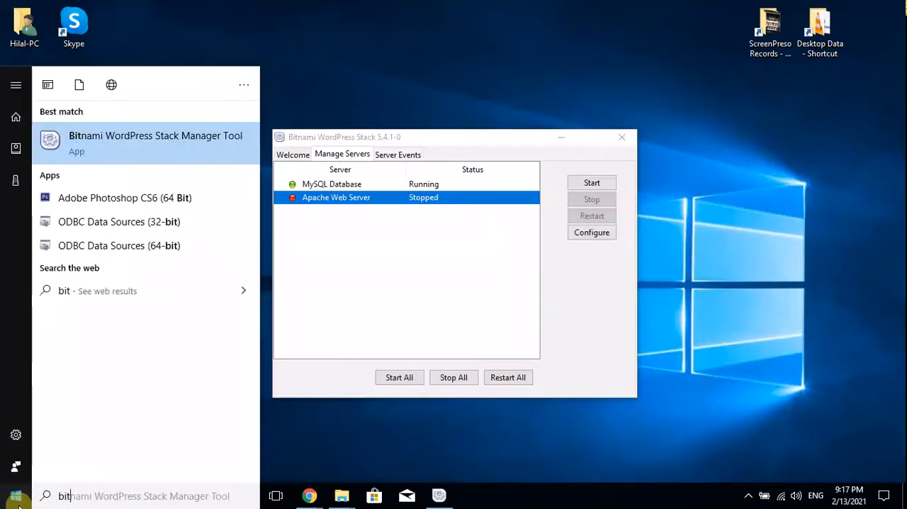
click(17, 499)
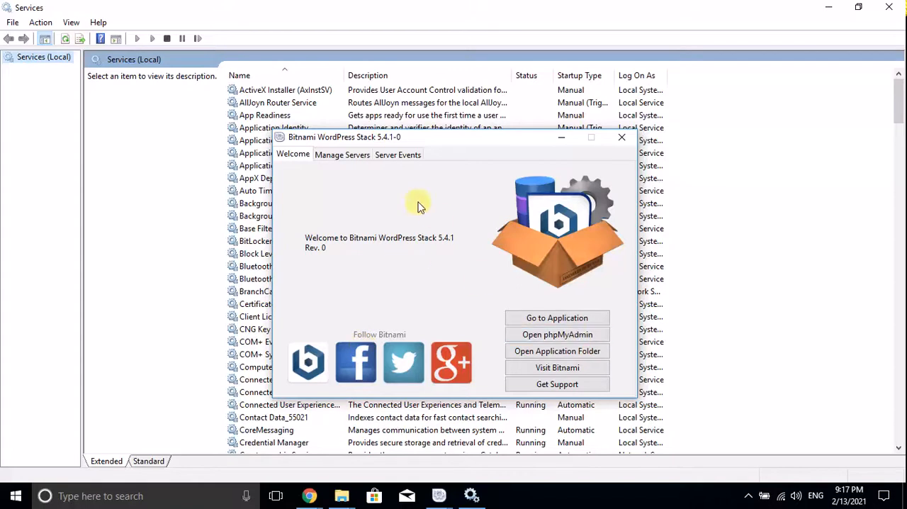
click(348, 161)
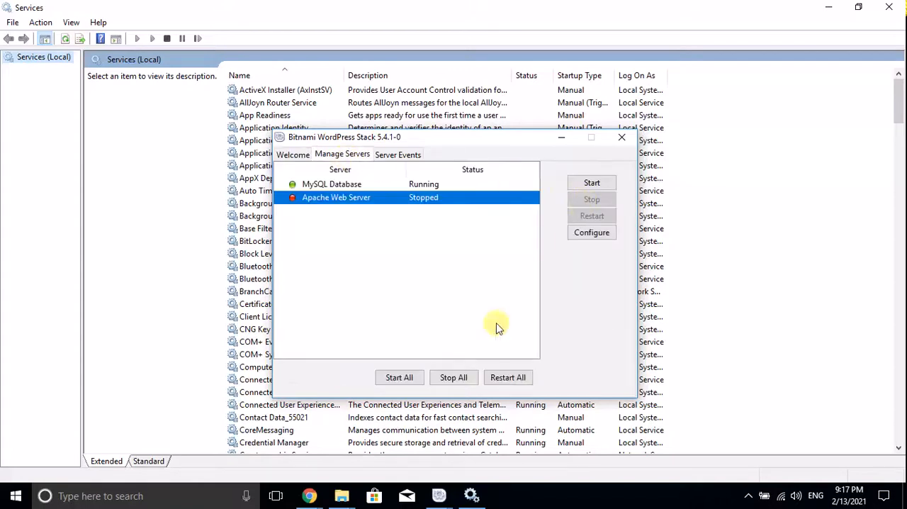
click(459, 379)
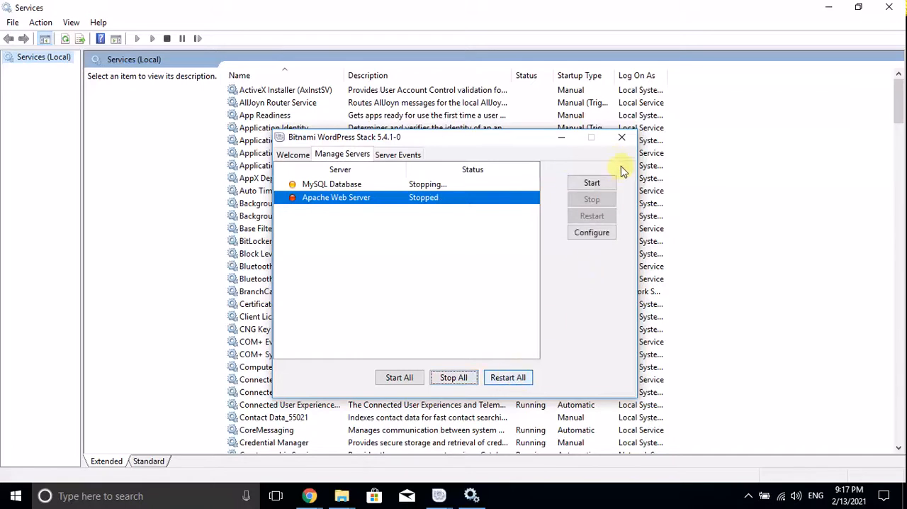
click(621, 139)
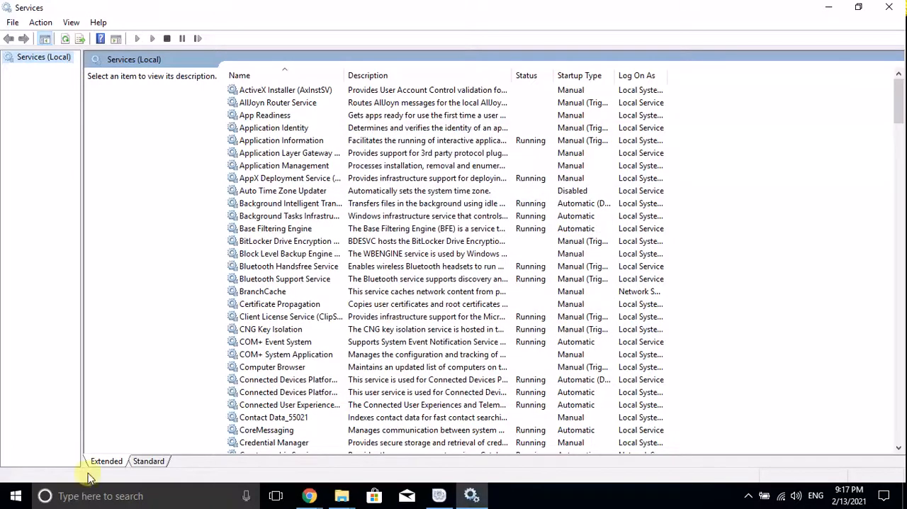
Reopen the Bitnami WordPress Stack Manager Tool through a Windows search, check the status of both servers, and clear the Services window away
click(7, 497)
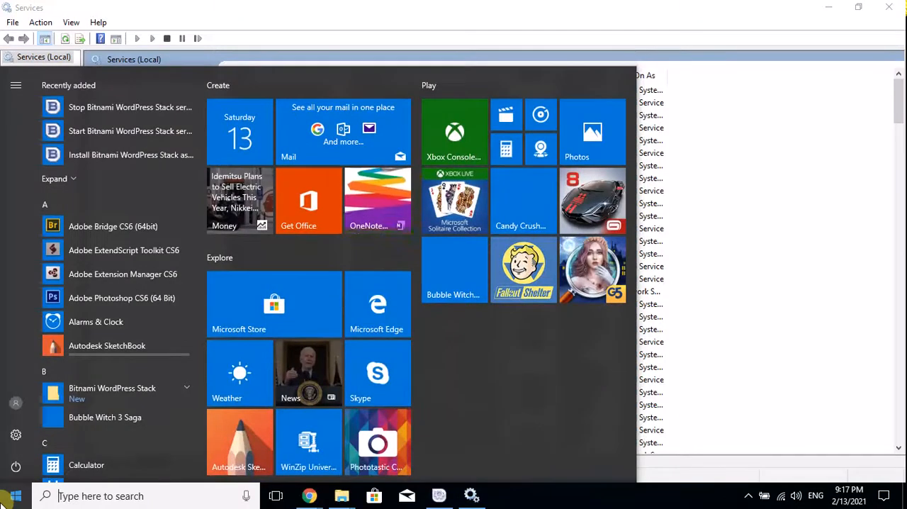
text(bitnami)
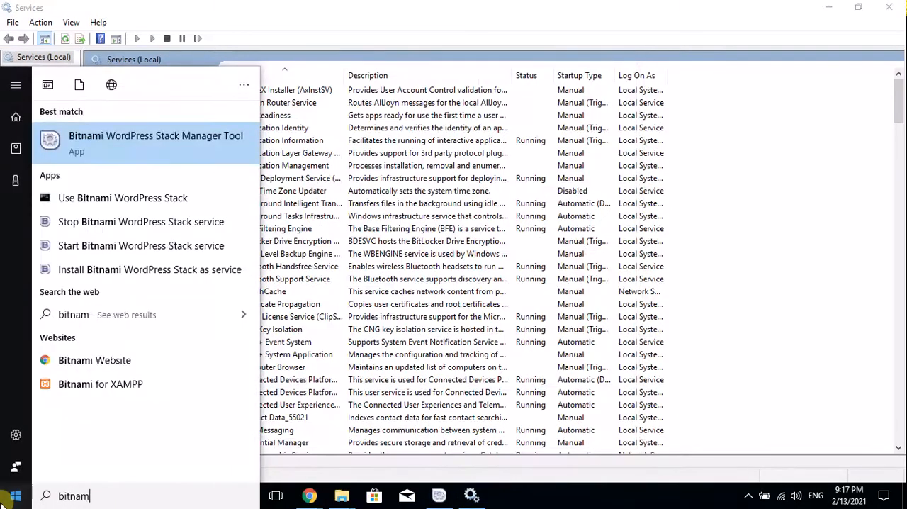
key(BackSpace)
text(e)
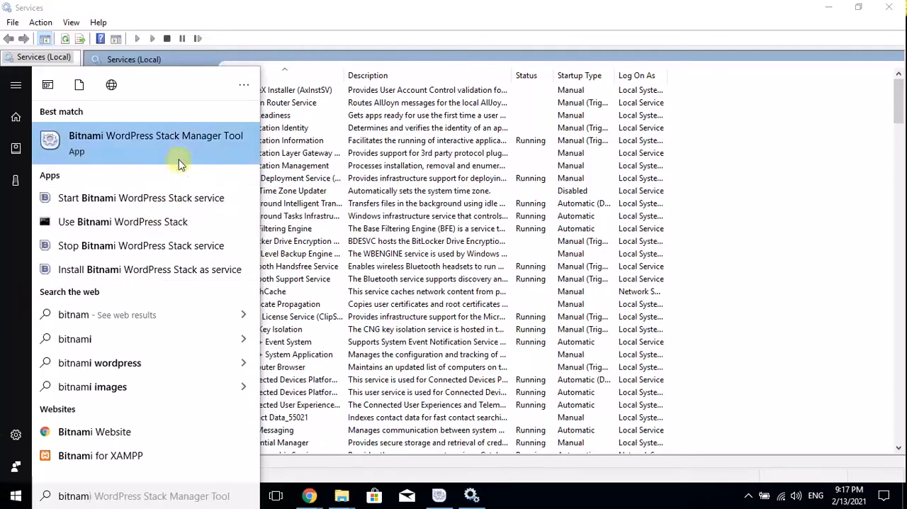
click(186, 138)
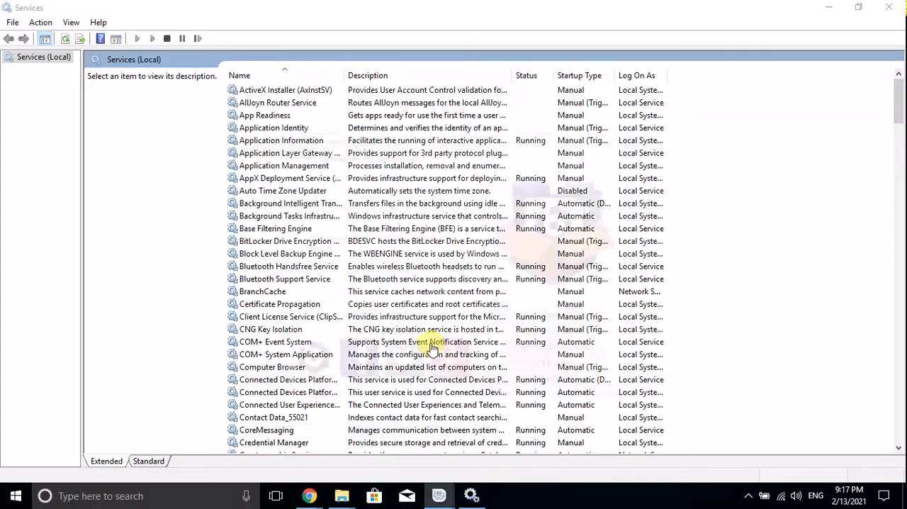
click(367, 156)
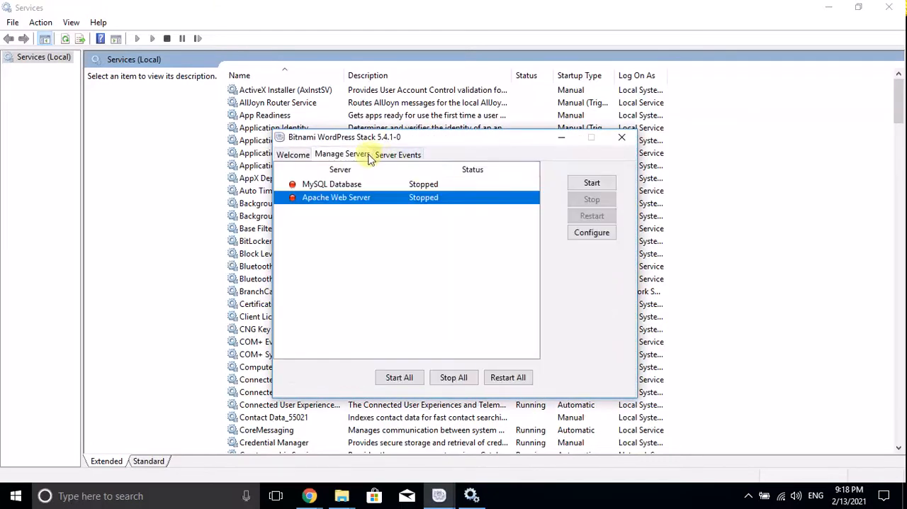
click(561, 137)
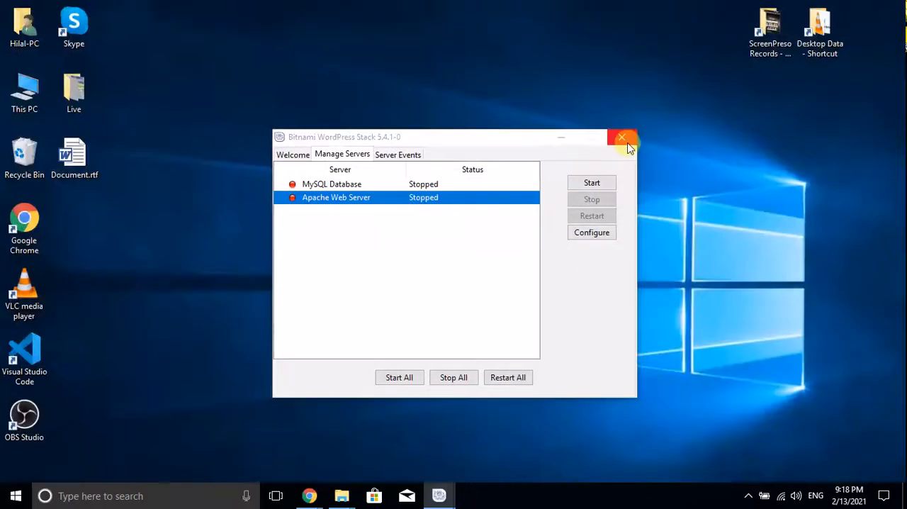
Close the Bitnami WordPress Stack manager and check the hidden background programs in the system tray
click(628, 146)
click(436, 494)
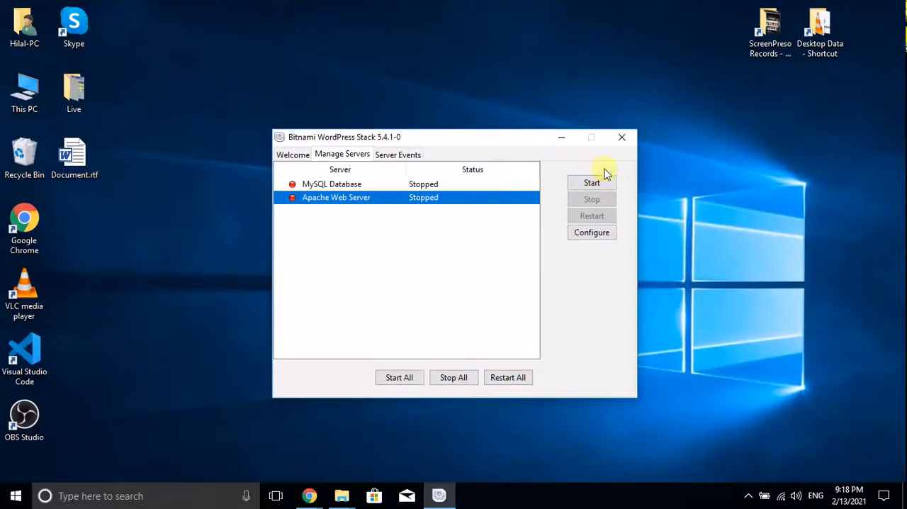
click(624, 139)
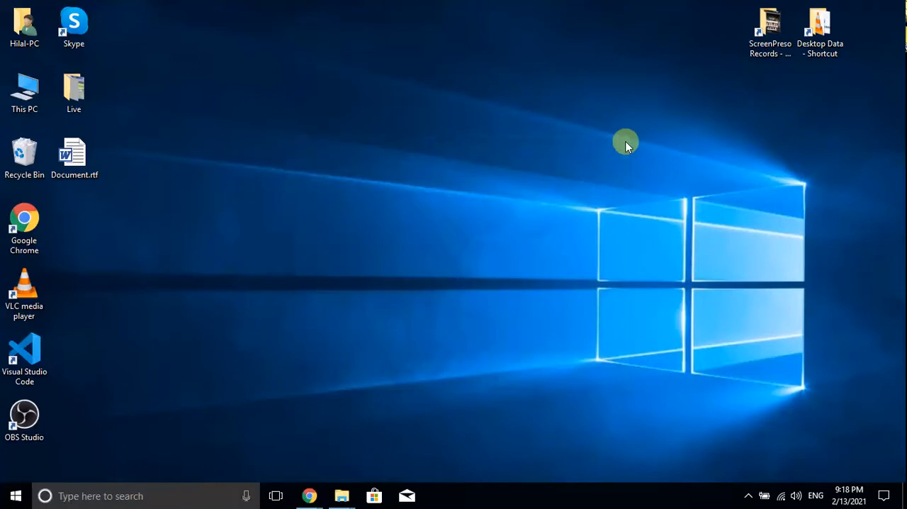
click(749, 496)
click(749, 496)
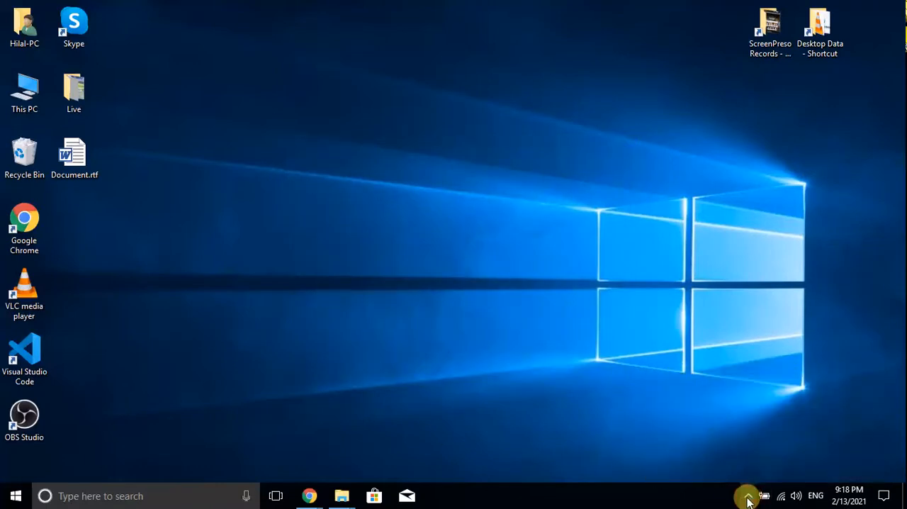
Search Windows for "xam", try to start Apache in the XAMPP Control Panel, and close the panel
click(3, 500)
text(xam)
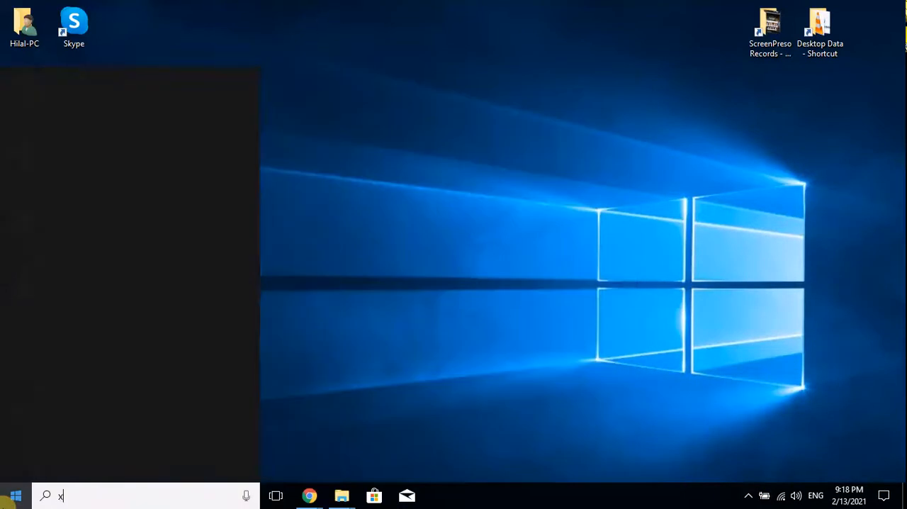
key(Return)
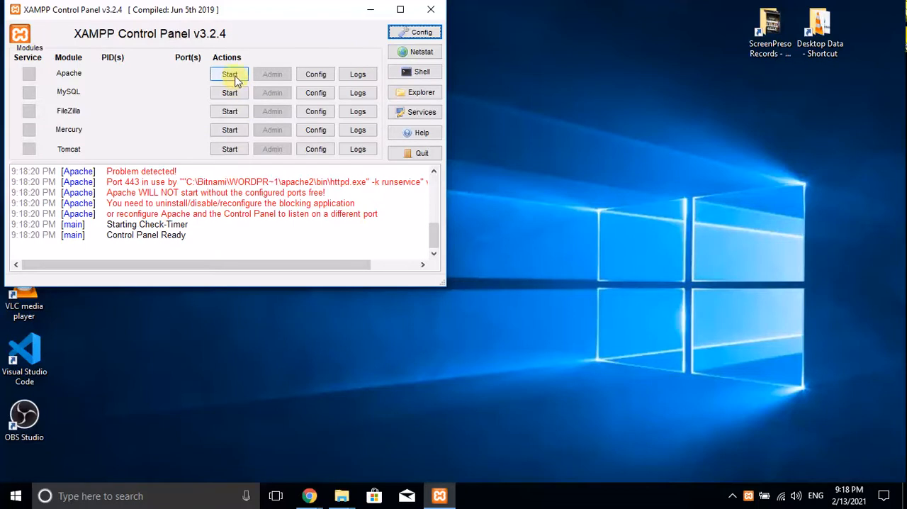
click(233, 77)
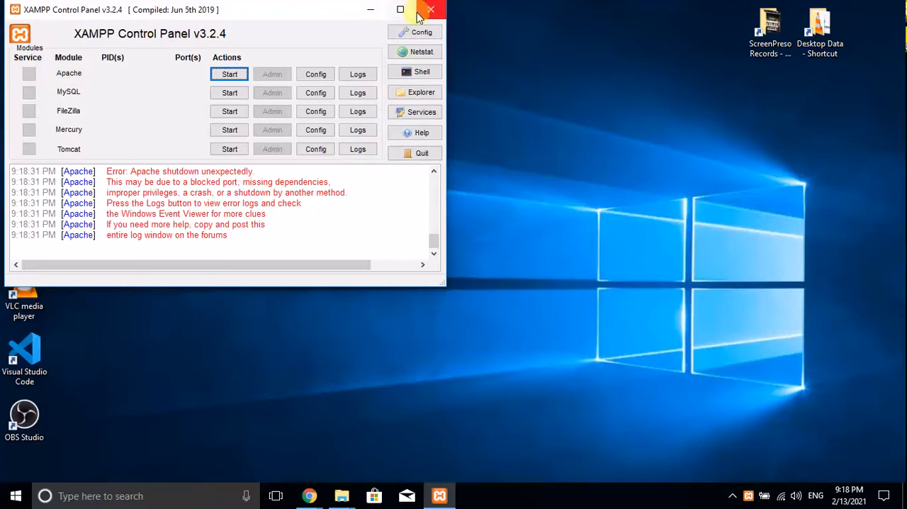
drag(234, 239, 111, 173)
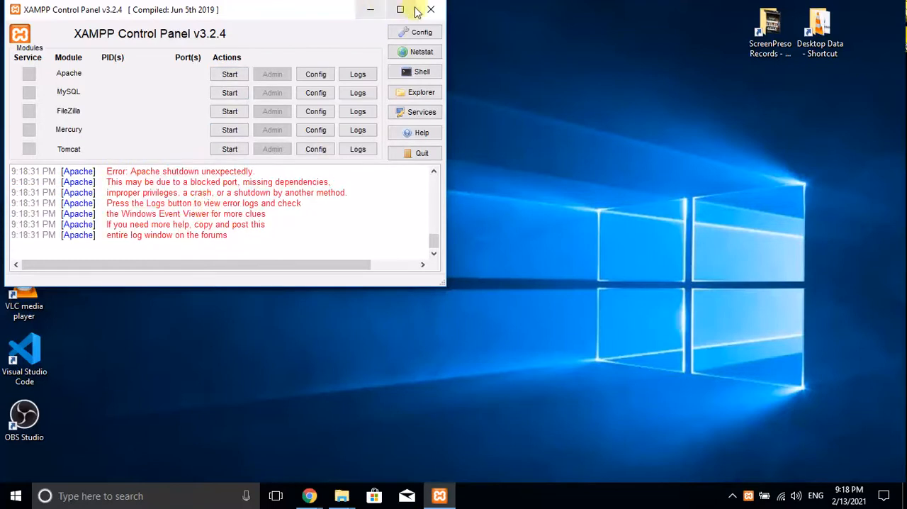
click(429, 9)
Reopen the Bitnami WordPress Stack manager by searching Windows for "bi" and restart all of its servers
click(5, 501)
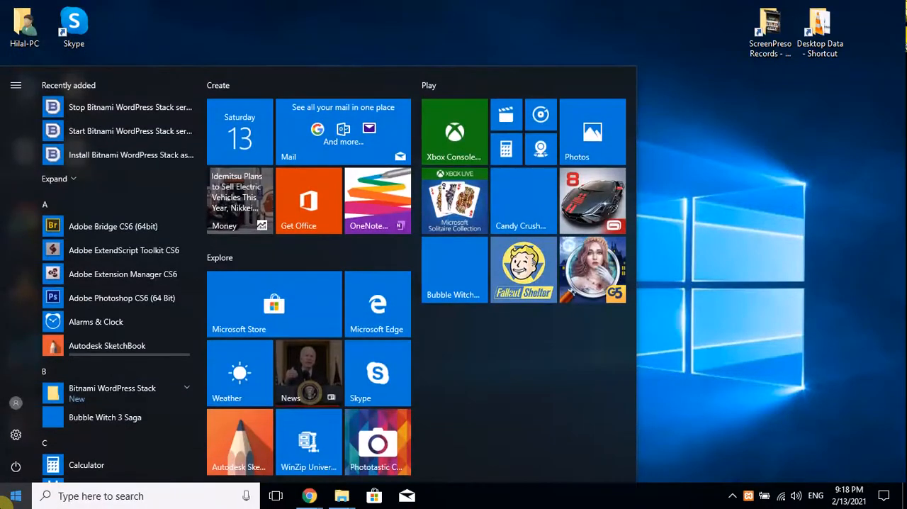
text(bi)
key(Return)
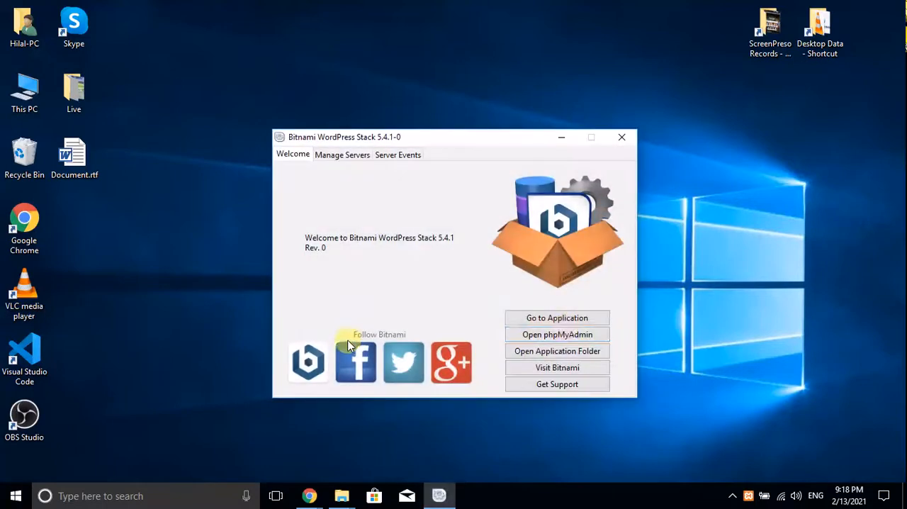
click(347, 156)
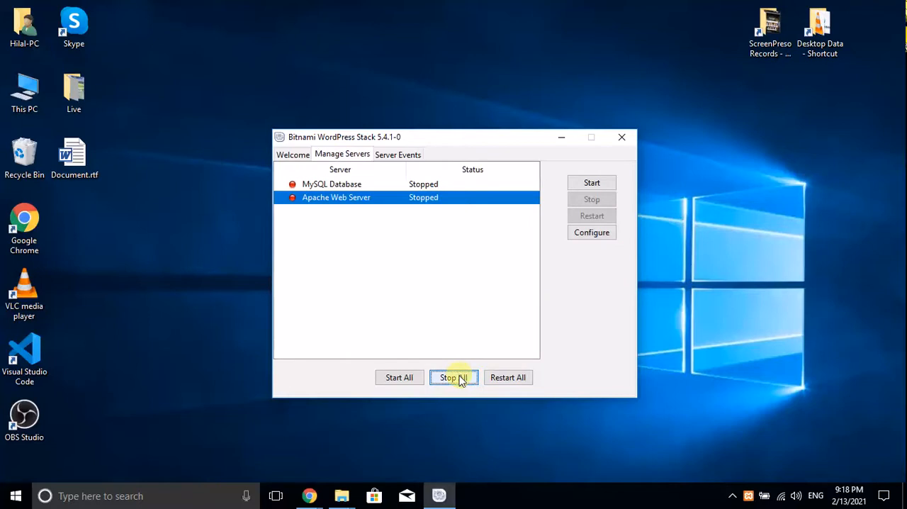
click(500, 380)
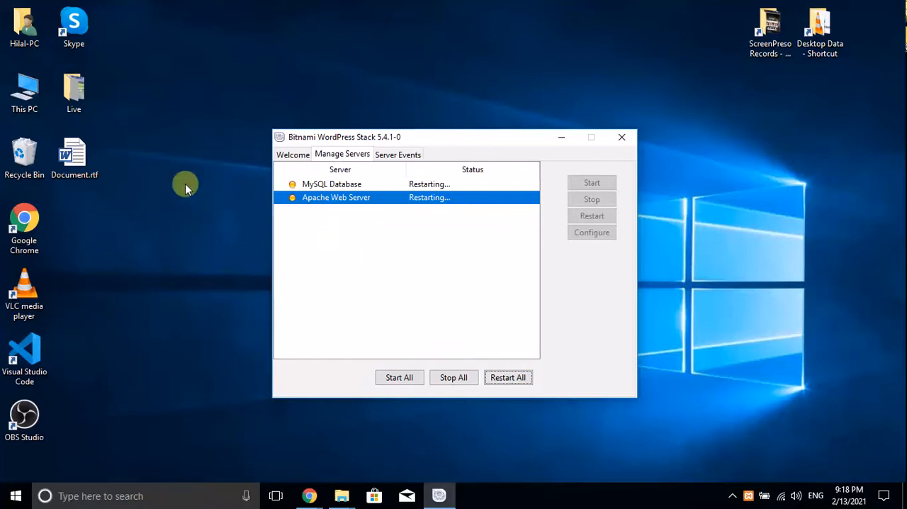
Open This PC and stop all servers in the Bitnami WordPress Stack manager
double_click(28, 96)
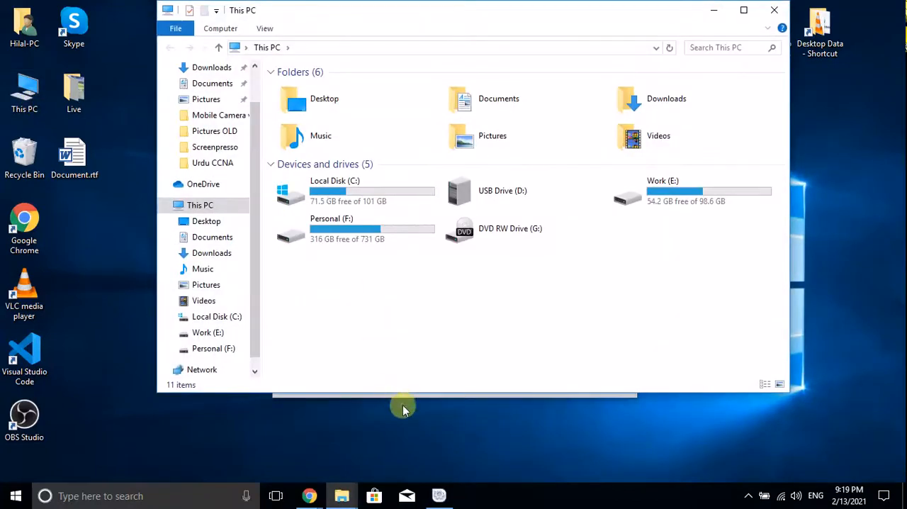
click(439, 496)
click(469, 379)
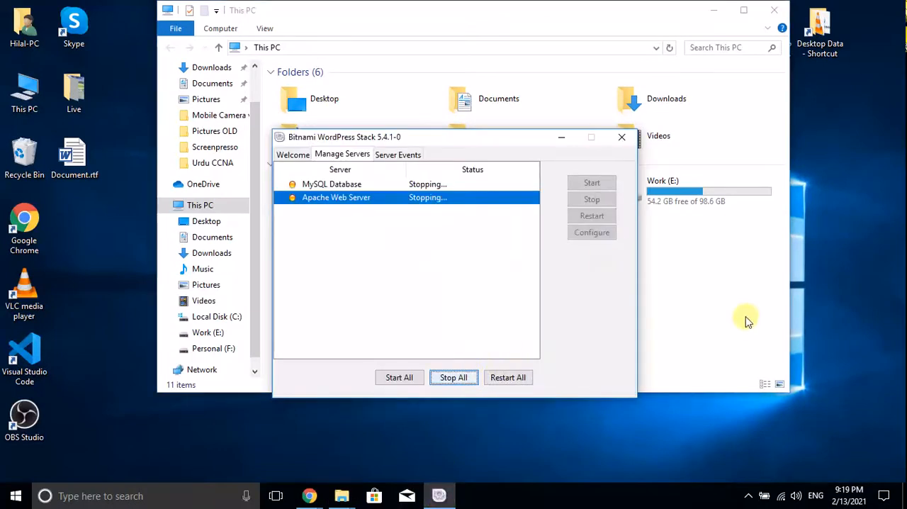
Try to delete the WordpressLearning folder from the Bitnami folder on Local Disk (C:), retrying the deletion twice
click(735, 299)
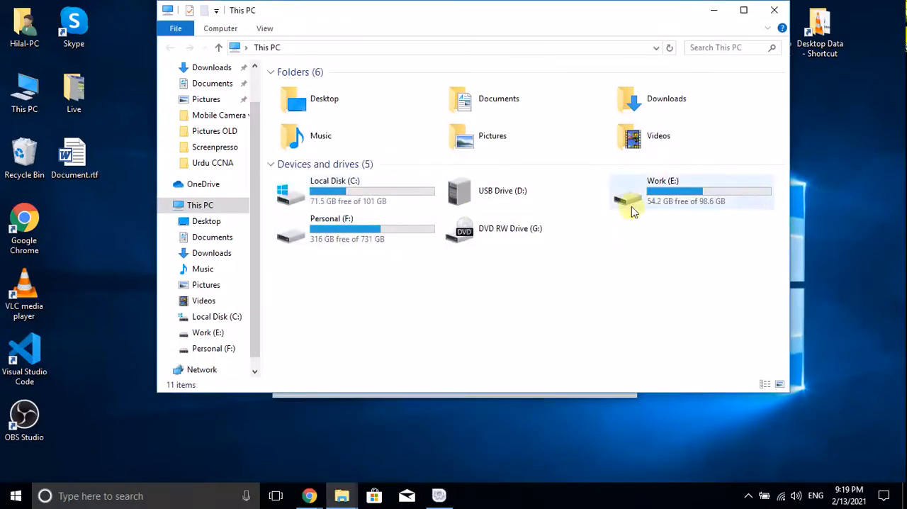
click(217, 317)
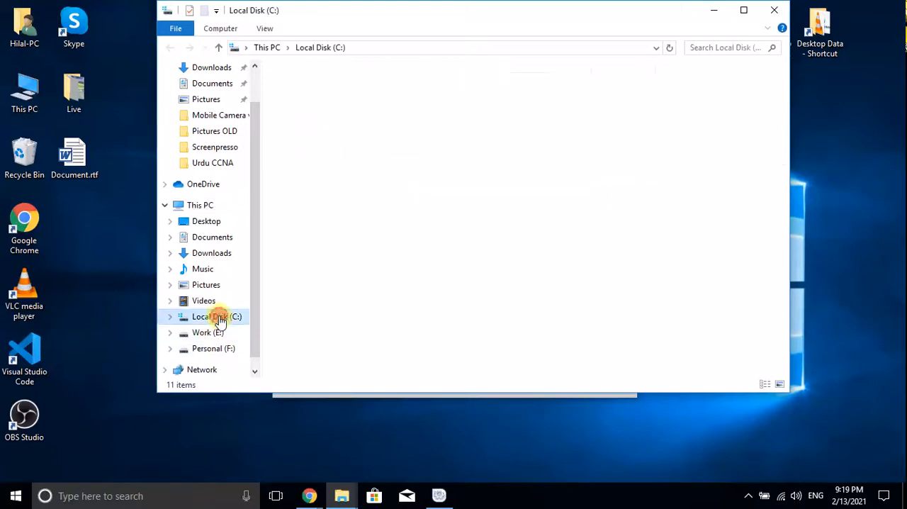
double_click(352, 103)
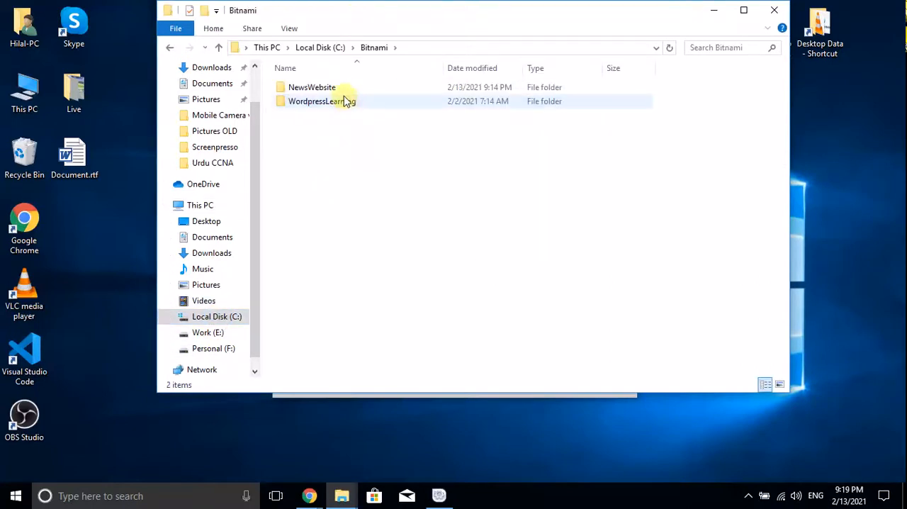
right_click(344, 100)
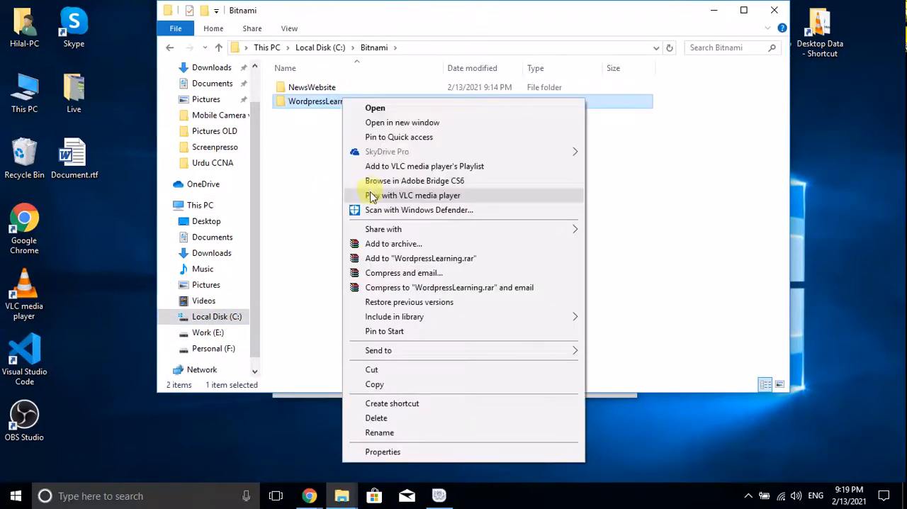
click(415, 418)
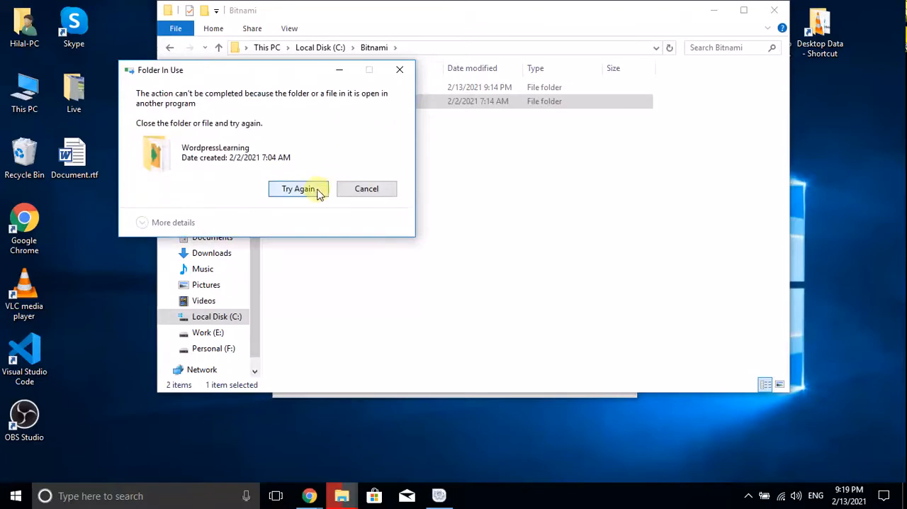
click(318, 189)
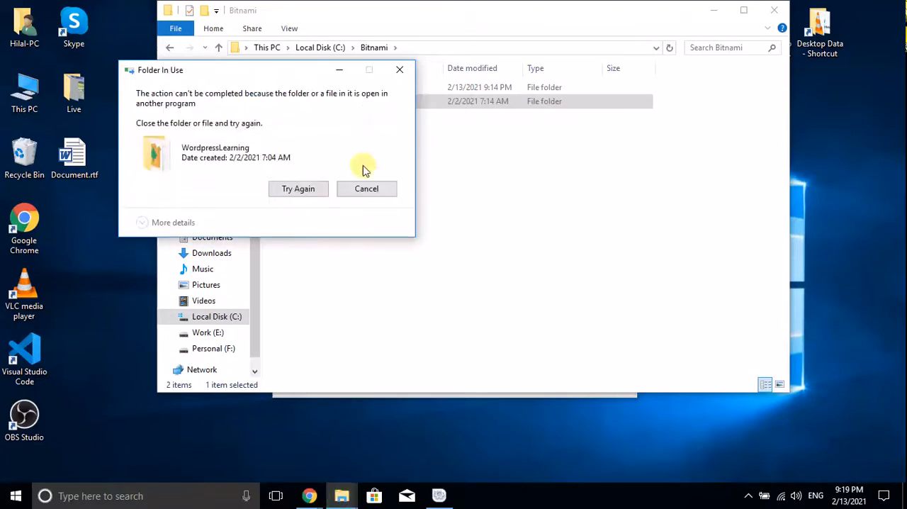
click(329, 189)
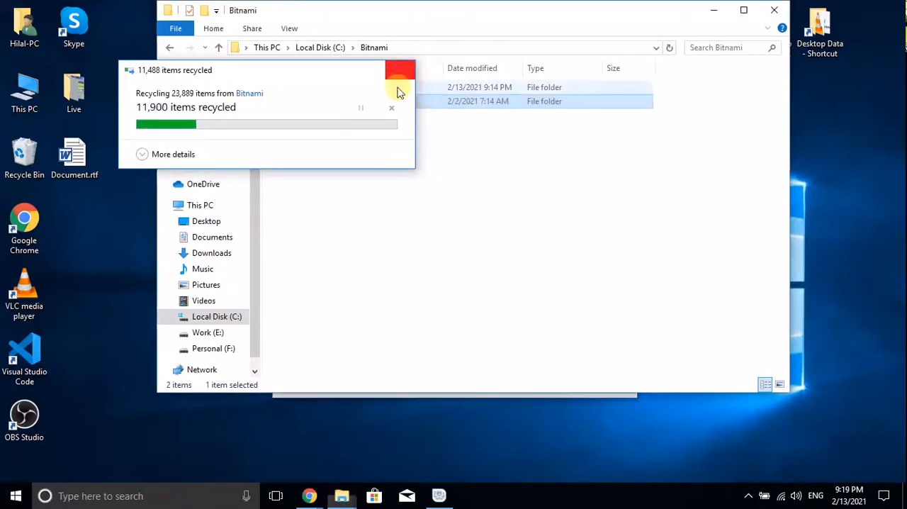
Dismiss the deletion dialog and the folder window, and start all servers in the Bitnami WordPress Stack manager
click(401, 72)
click(773, 15)
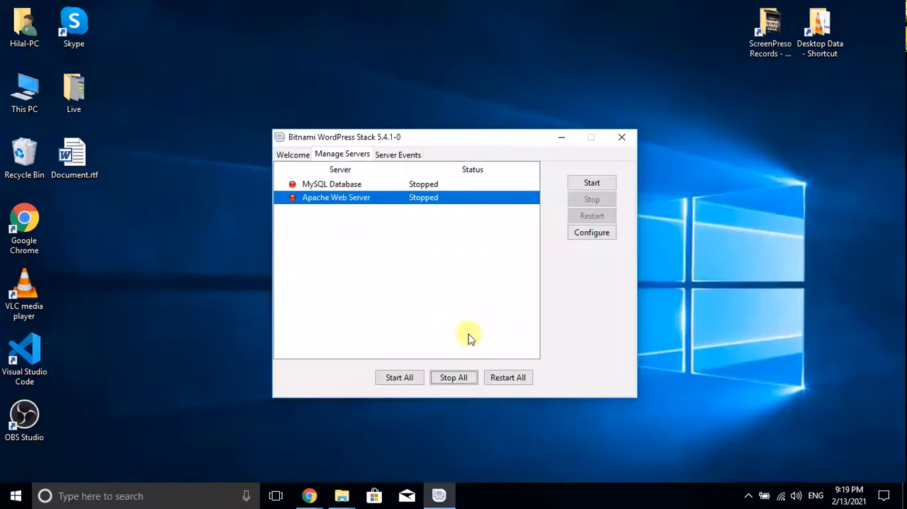
click(399, 377)
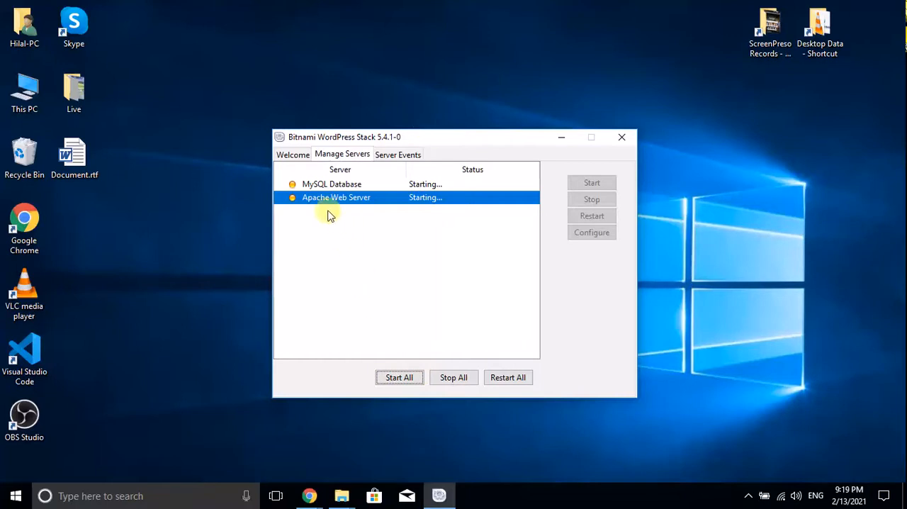
Switch to Google Chrome, open YouTube, and close the spare empty tab
mouse_move(309, 494)
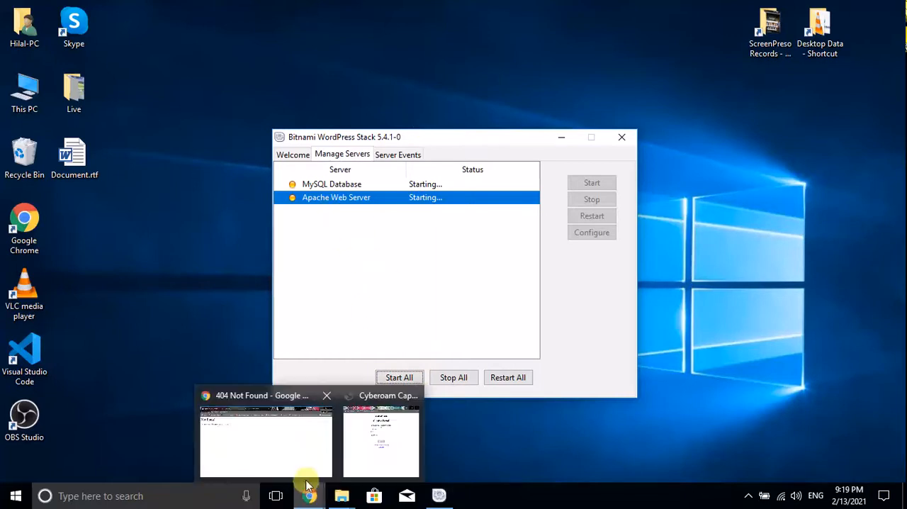
click(312, 434)
click(340, 37)
text(y)
key(Return)
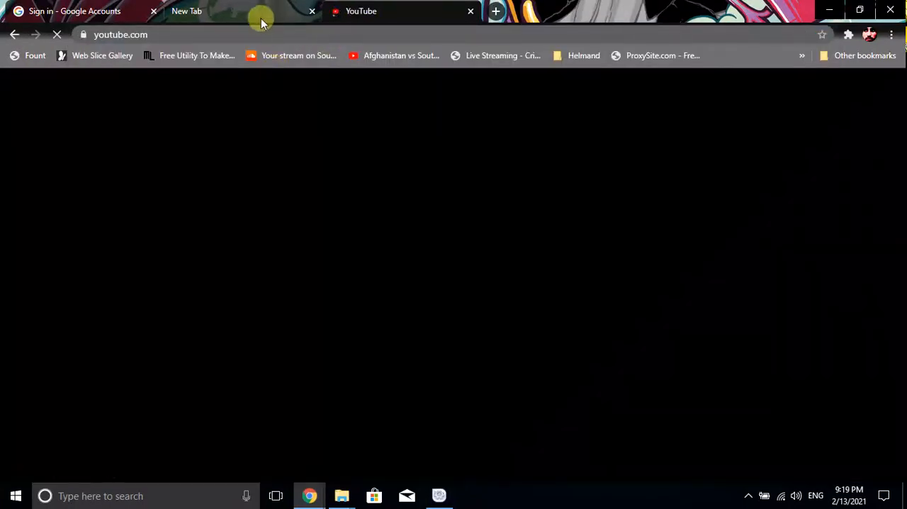
click(260, 10)
click(312, 11)
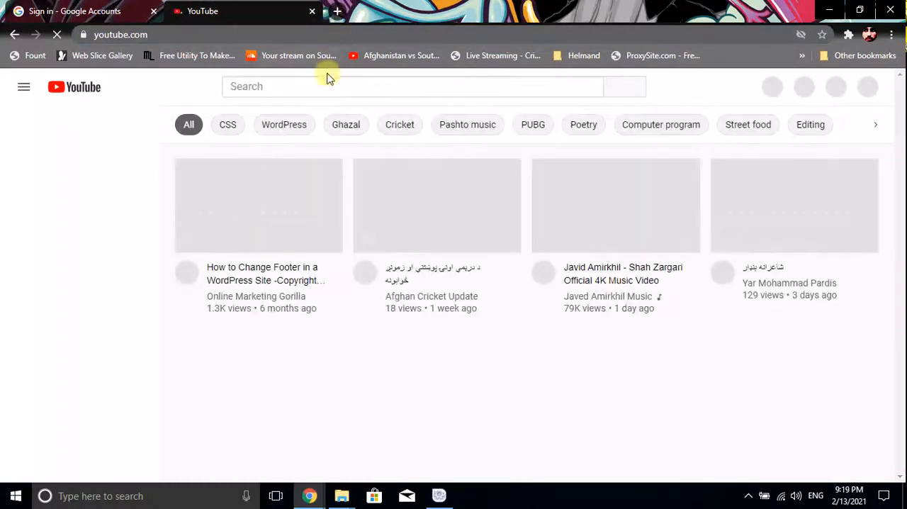
Search YouTube for "Starting issue bitname apache web server"
double_click(331, 84)
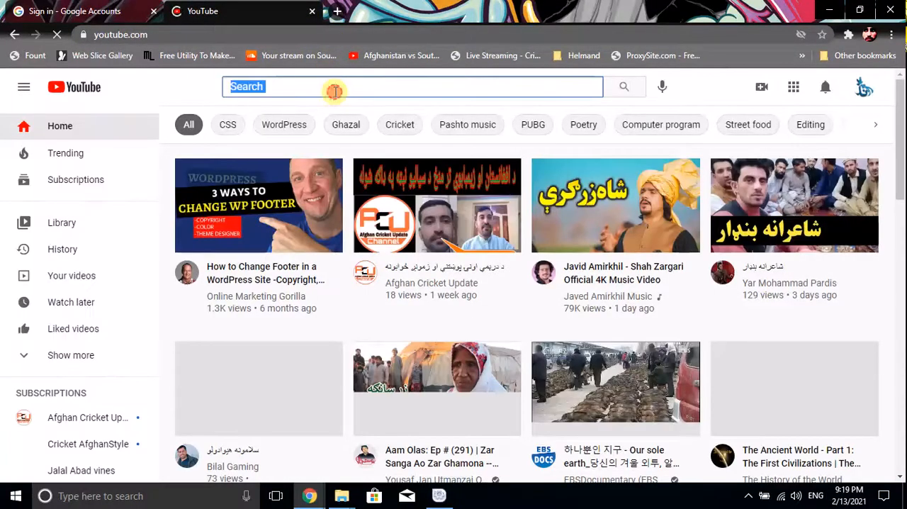
click(334, 90)
text(HOw)
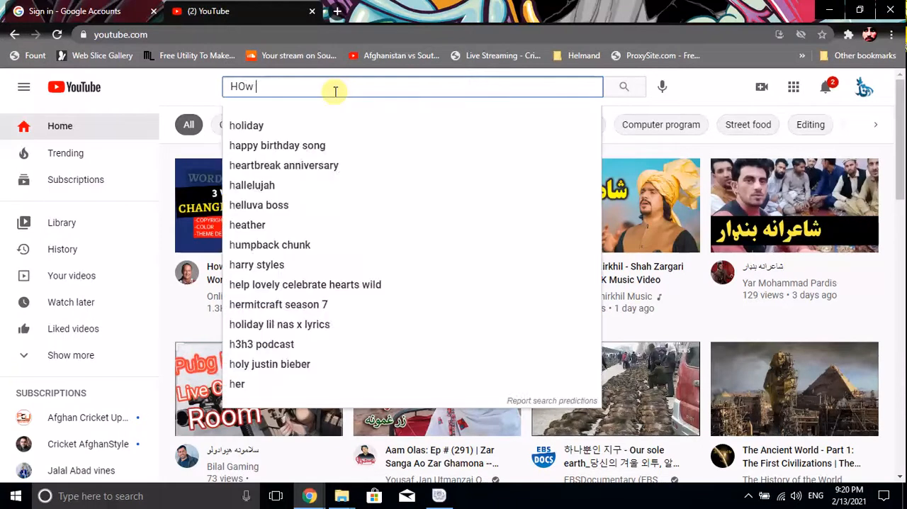
key(BackSpace)
key(BackSpace)
key(BackSpace)
text(who t)
key(BackSpace)
key(BackSpace)
key(BackSpace)
key(BackSpace)
key(BackSpace)
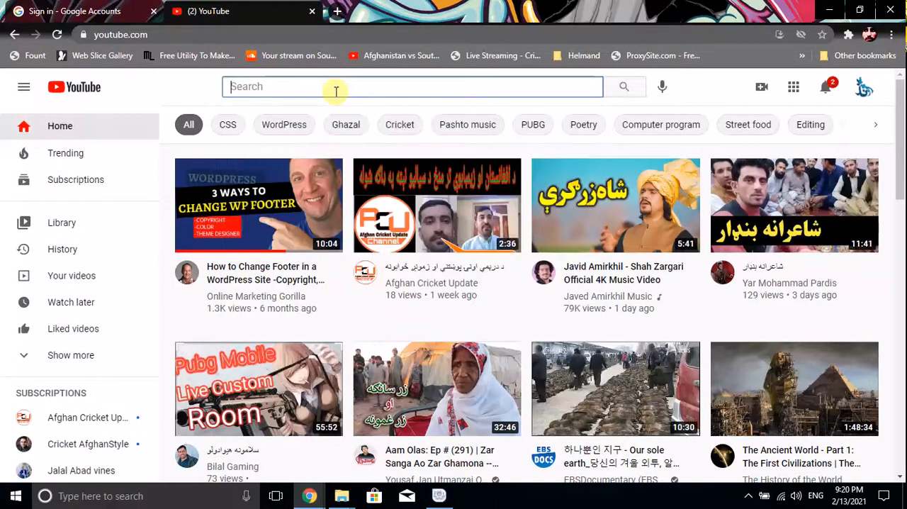
text(Starting )
text(issu e)
text(e bit)
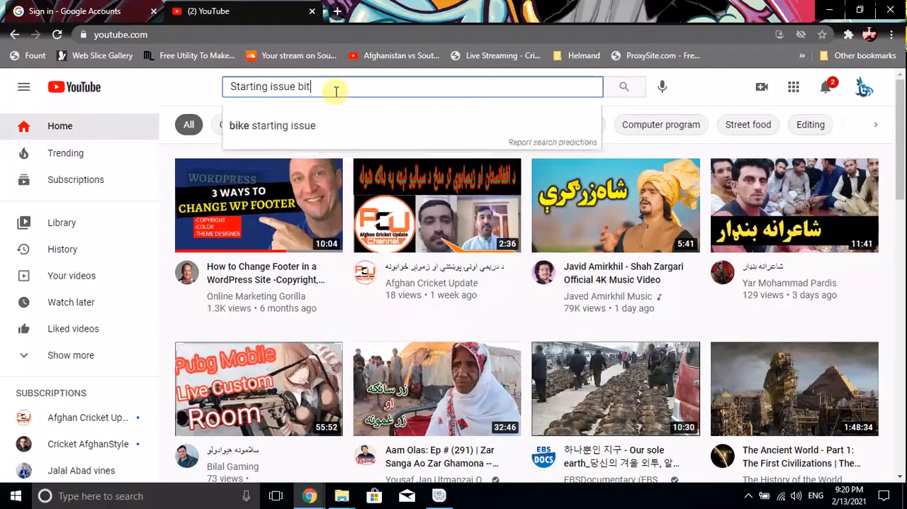
text(name-apa)
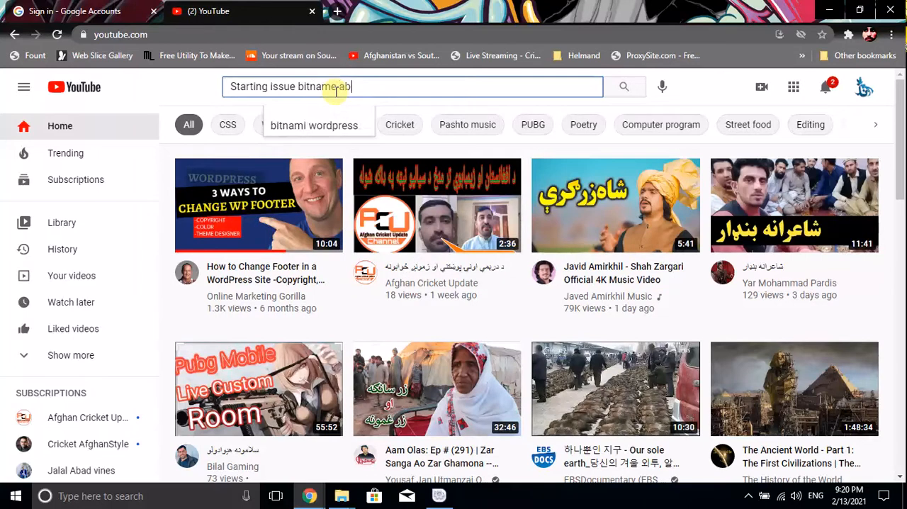
text(che )
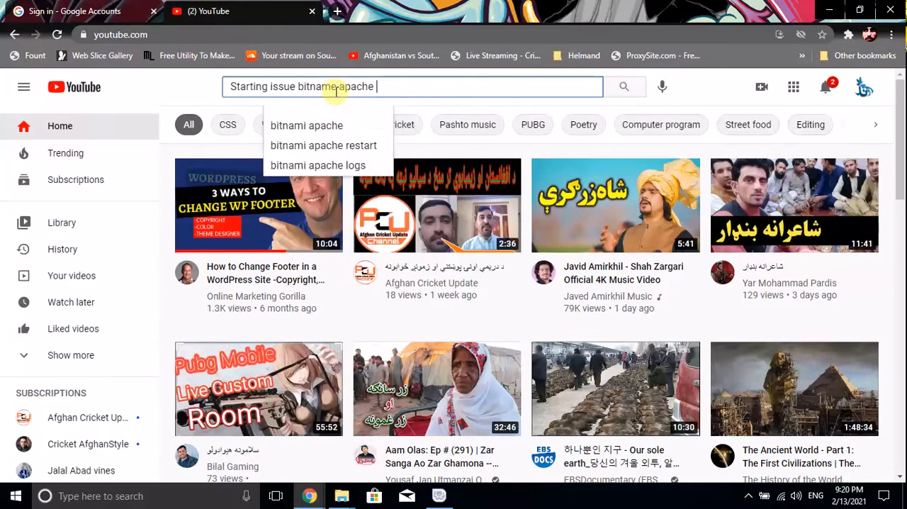
text(web serv)
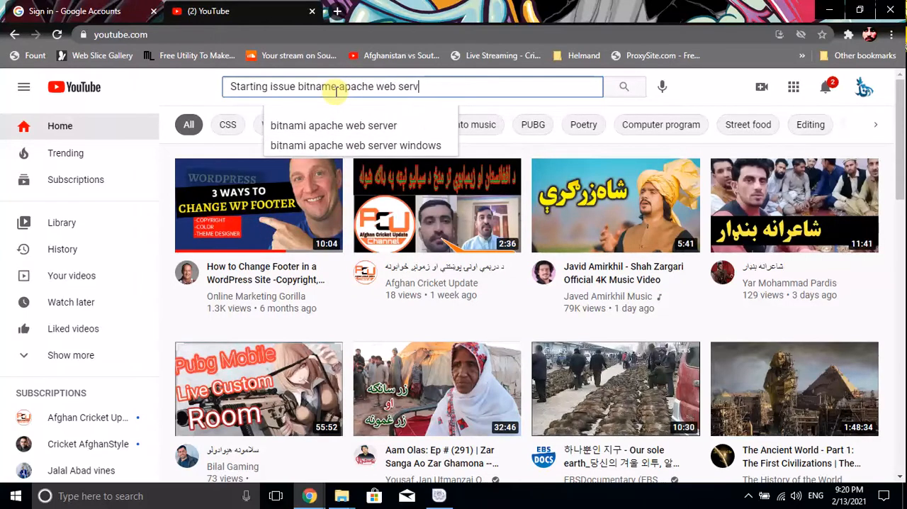
text(er)
key(Return)
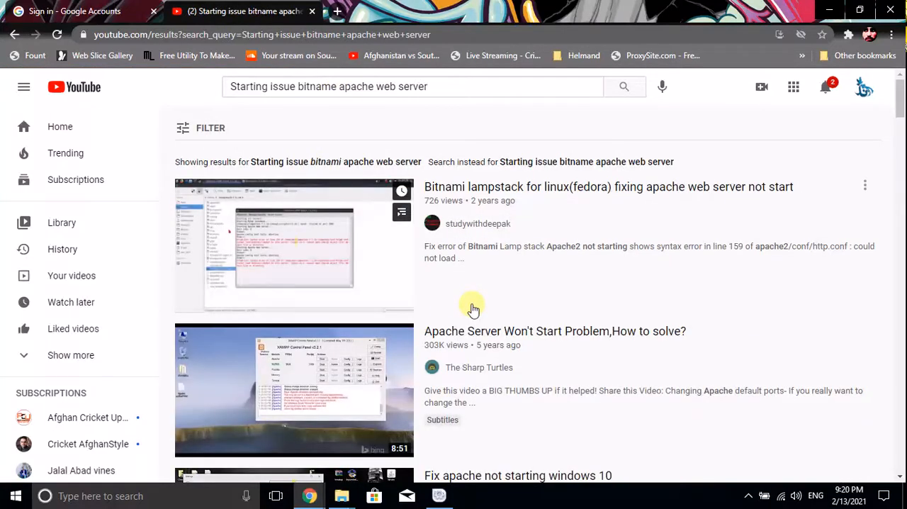
Open the video 'Fix "Error Establishing A Database Connection" In Bitnami' from the search results
scroll(307, 246, down, 8)
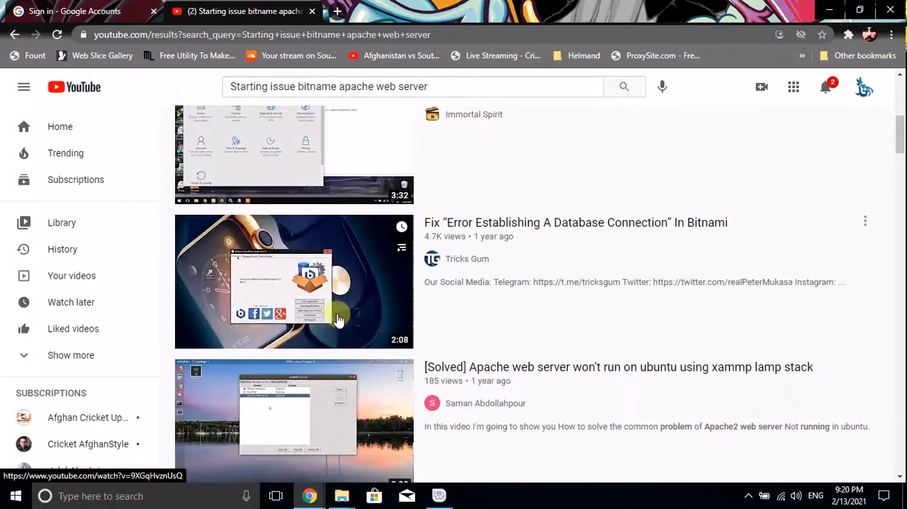
click(322, 303)
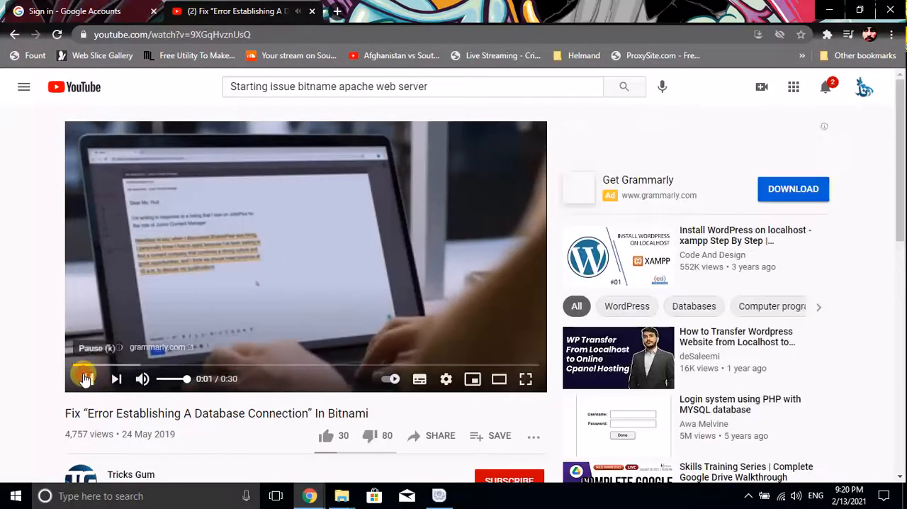
Lower the YouTube player's volume and skip the advertisement before the video
click(86, 379)
click(86, 379)
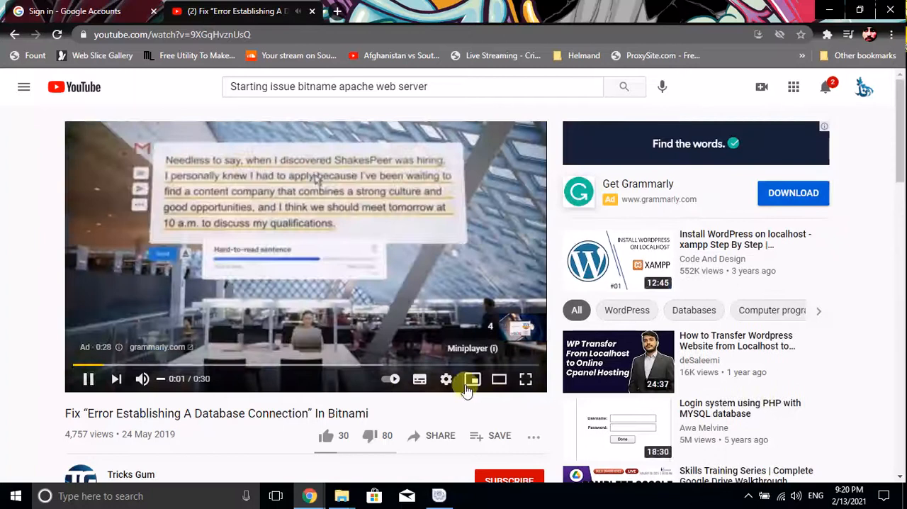
click(162, 379)
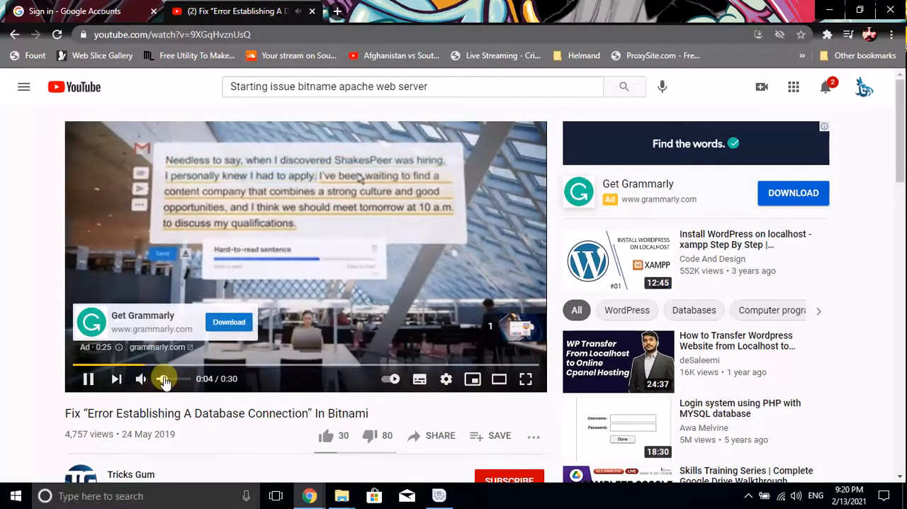
click(517, 330)
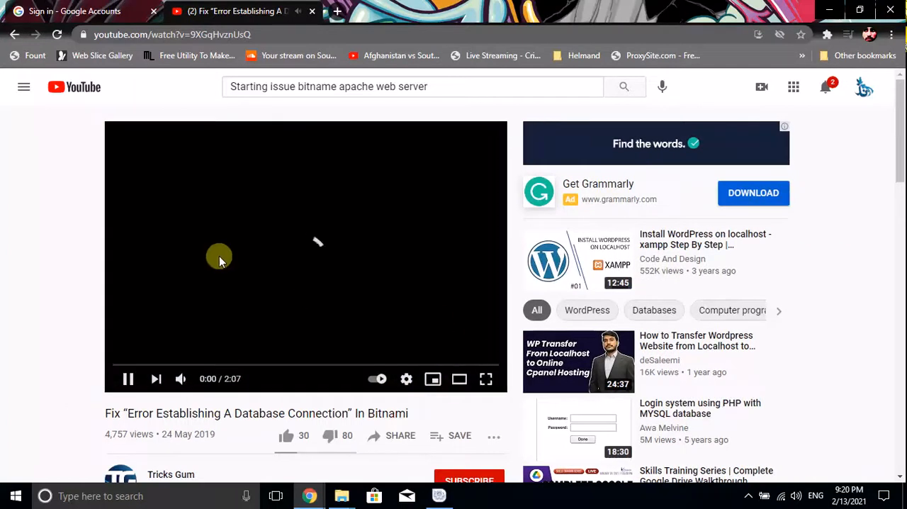
Skip forward through the first part of the Bitnami database connection video to find its fix
click(138, 365)
click(150, 365)
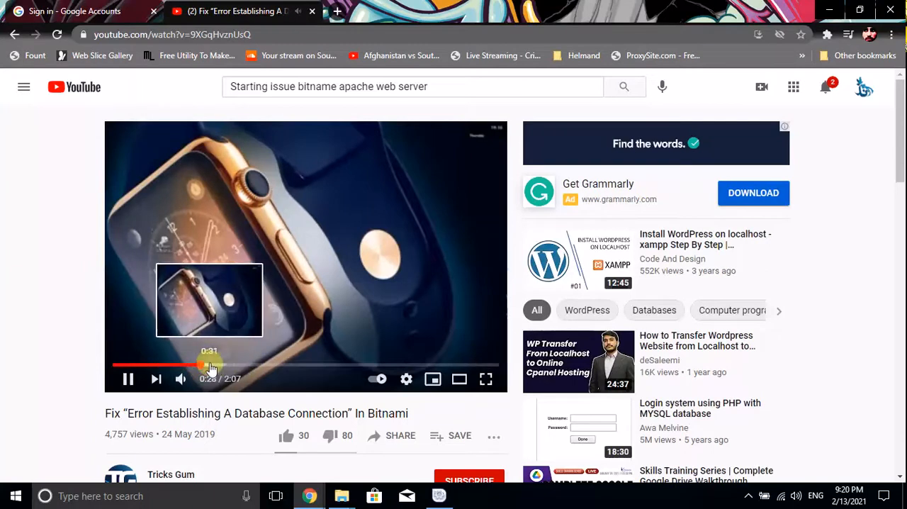
click(217, 366)
click(224, 366)
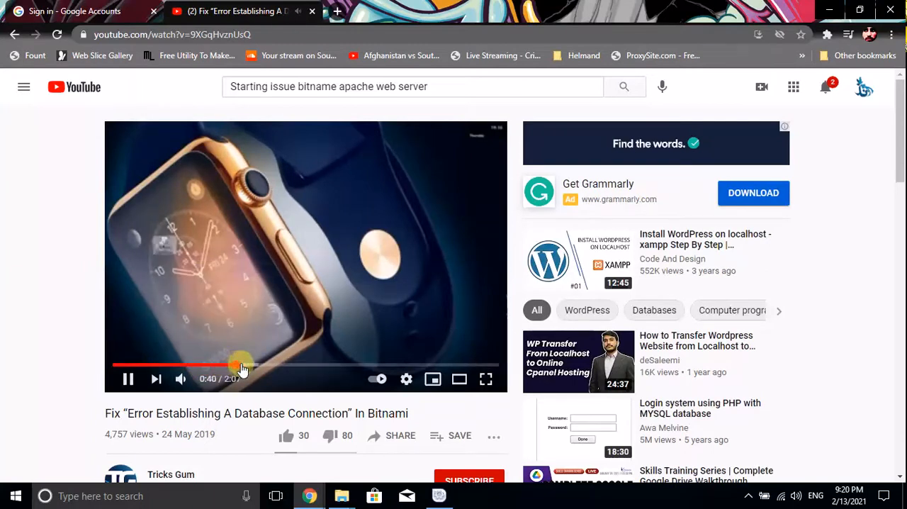
click(251, 367)
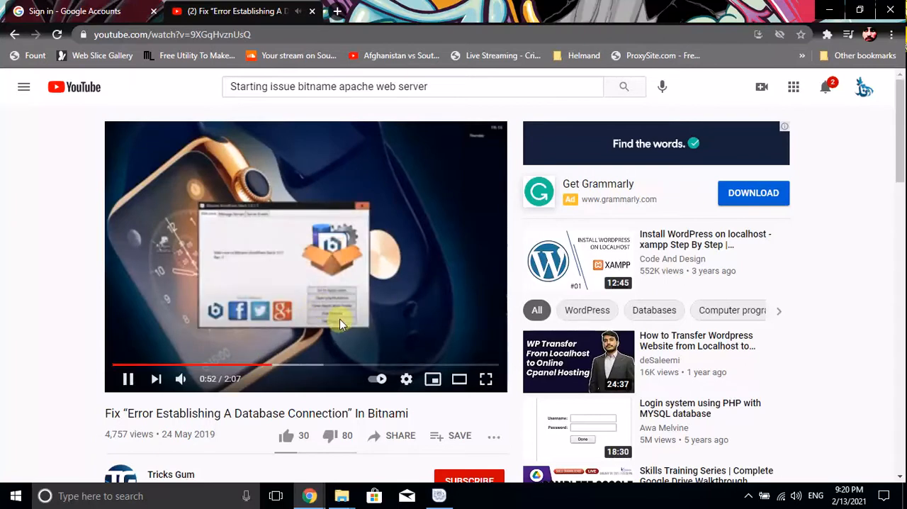
click(749, 494)
right_click(774, 442)
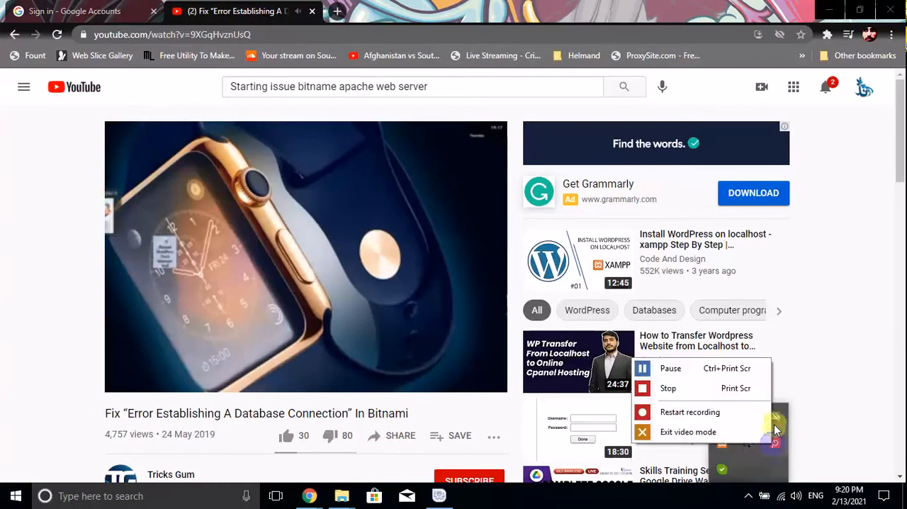
click(737, 368)
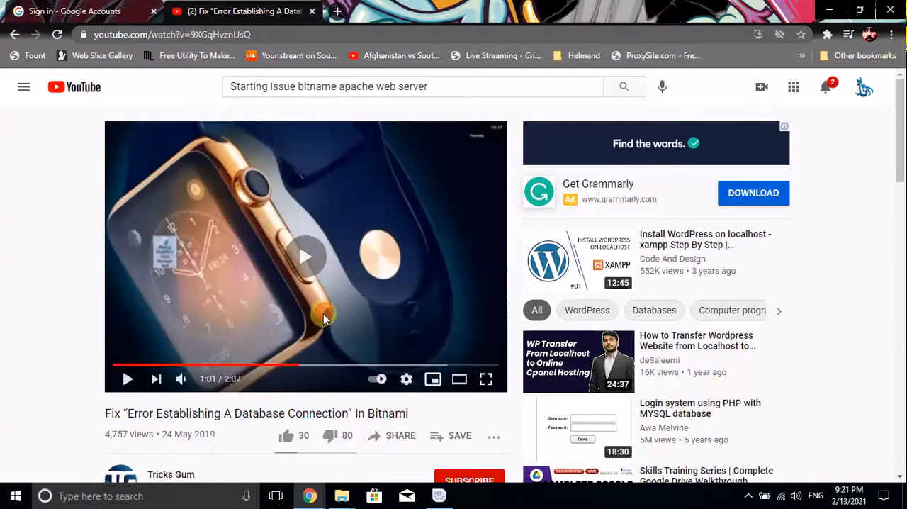
Skim the rest of the Bitnami fix video and pause it at 1:55, on the "Access WordPress" page
drag(327, 364, 361, 368)
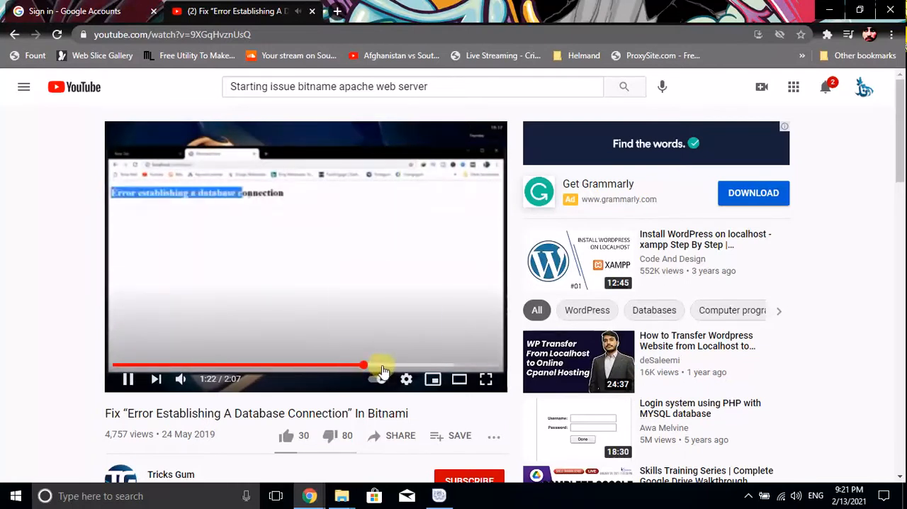
click(380, 367)
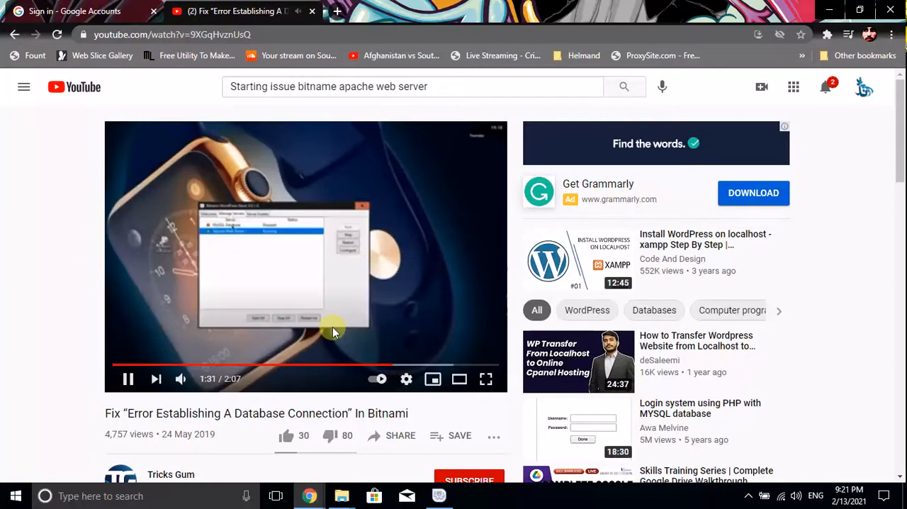
click(410, 366)
click(428, 365)
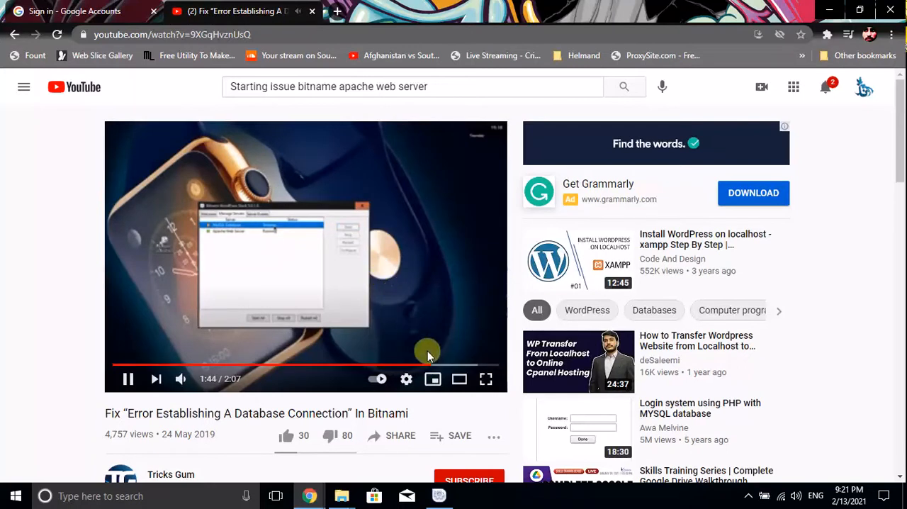
click(462, 364)
click(333, 255)
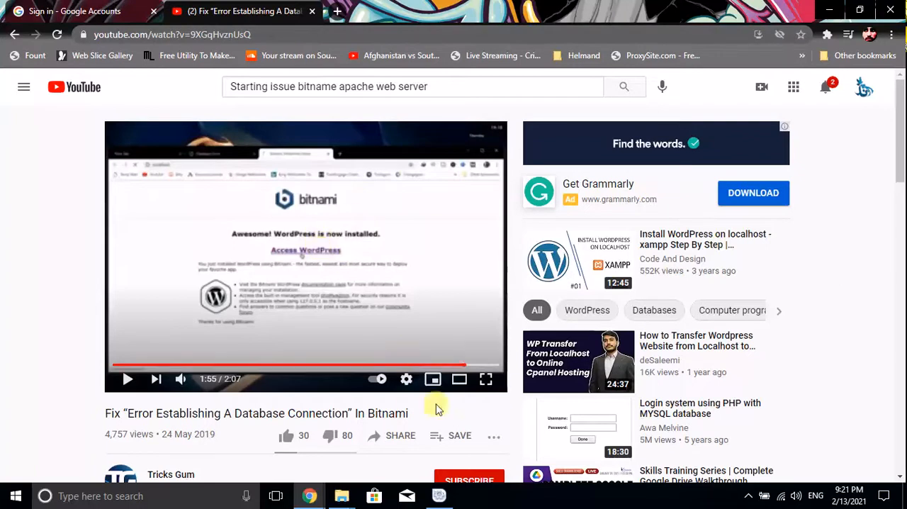
Open the application folder from the Bitnami WordPress Stack manager, run manager-windows.exe, and show the server list
click(440, 495)
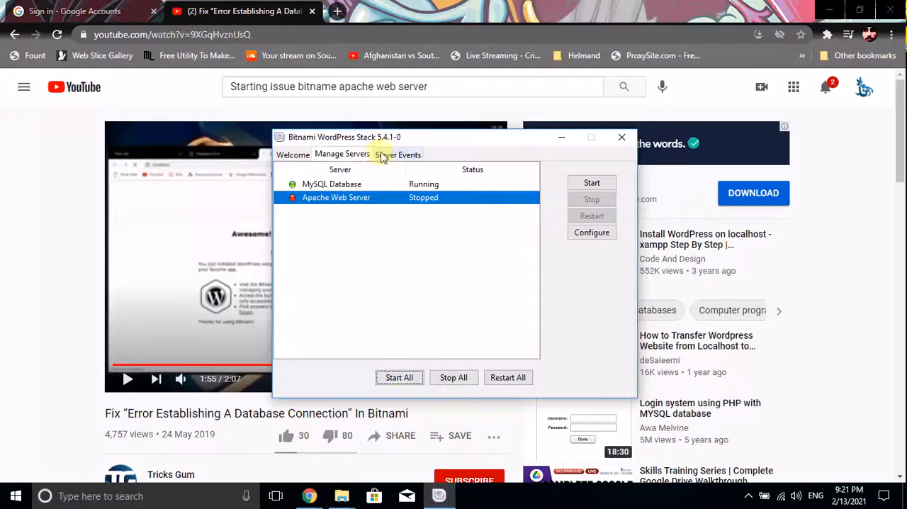
click(291, 149)
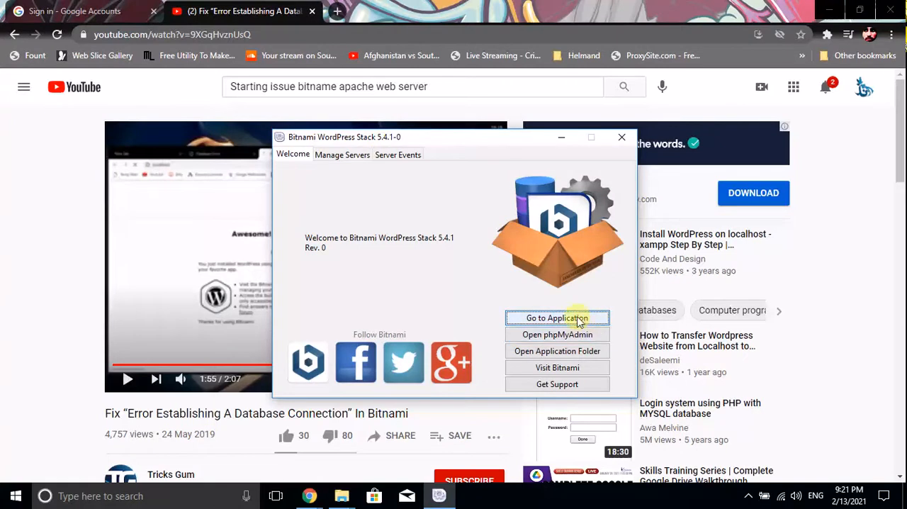
click(571, 352)
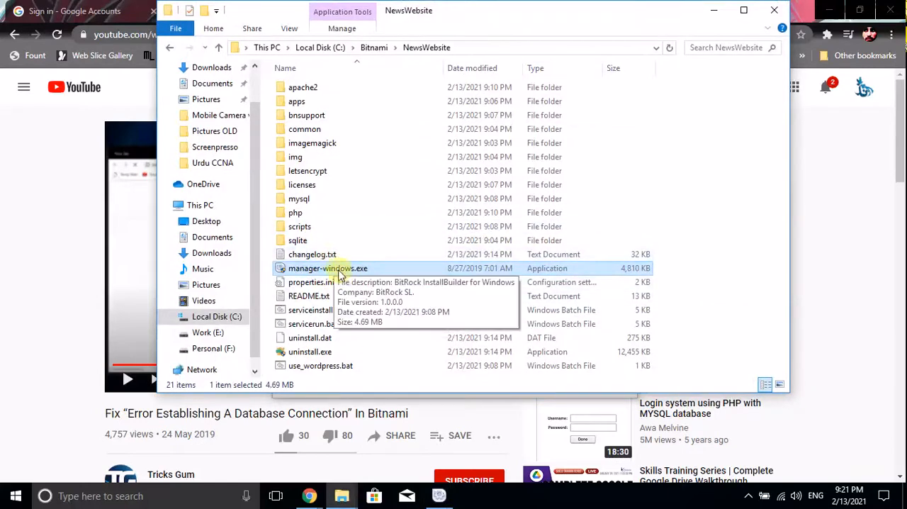
double_click(345, 270)
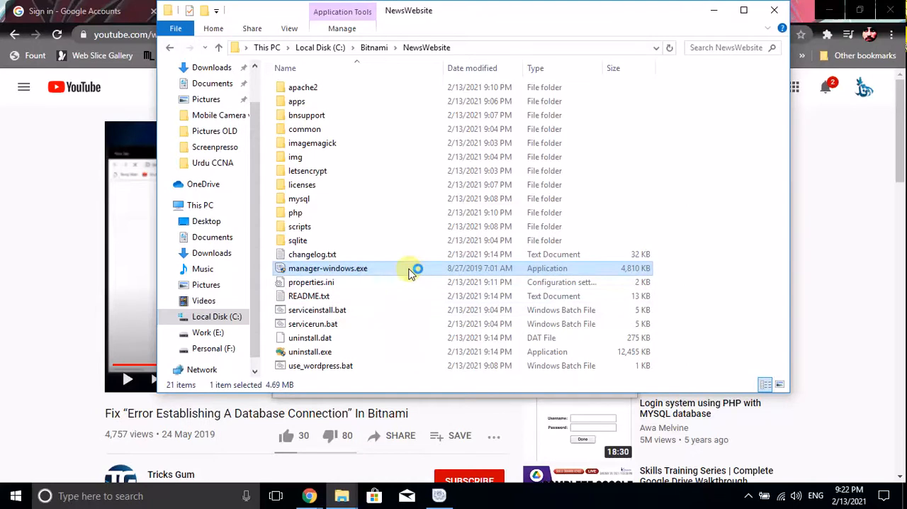
click(363, 155)
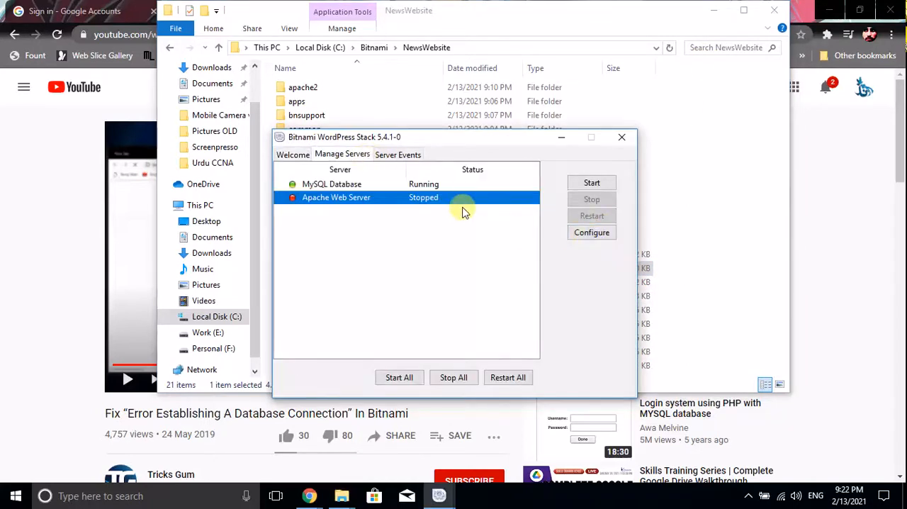
Set the Apache Web Server port to 88, and stop and start all servers to apply it
click(579, 234)
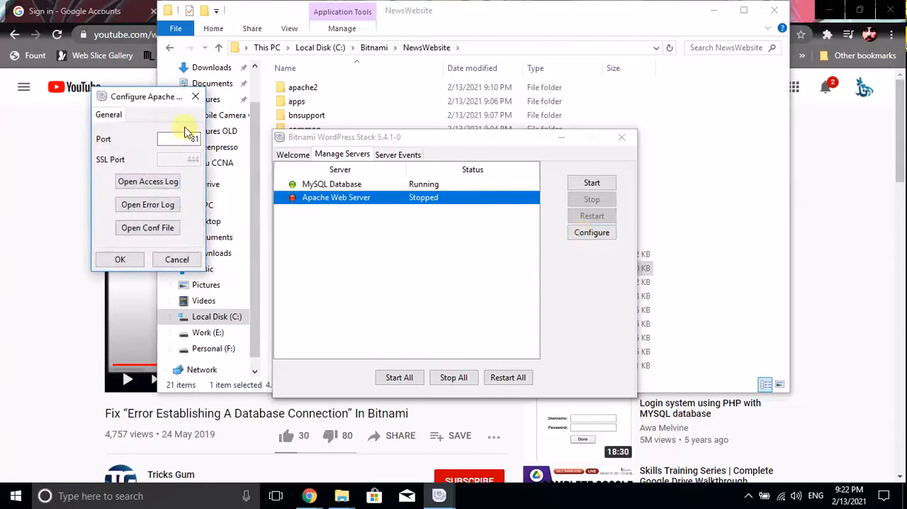
drag(191, 137, 212, 142)
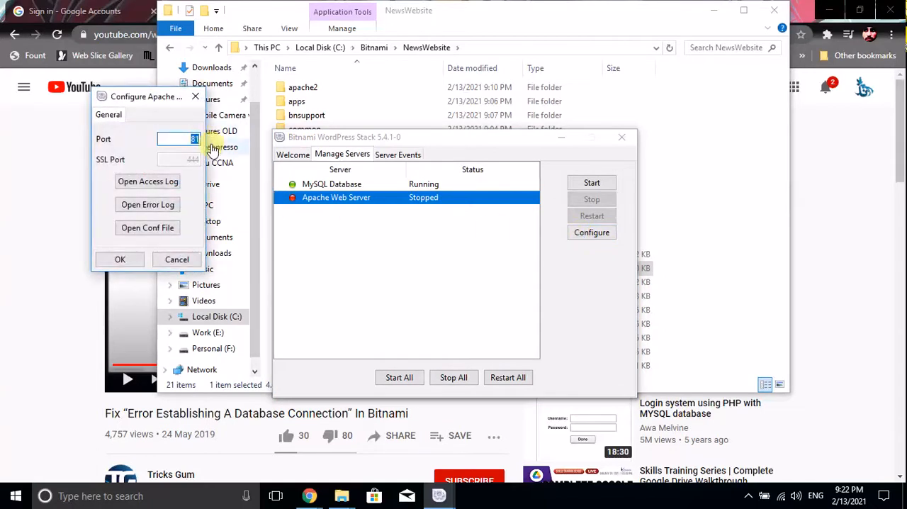
click(136, 259)
click(466, 381)
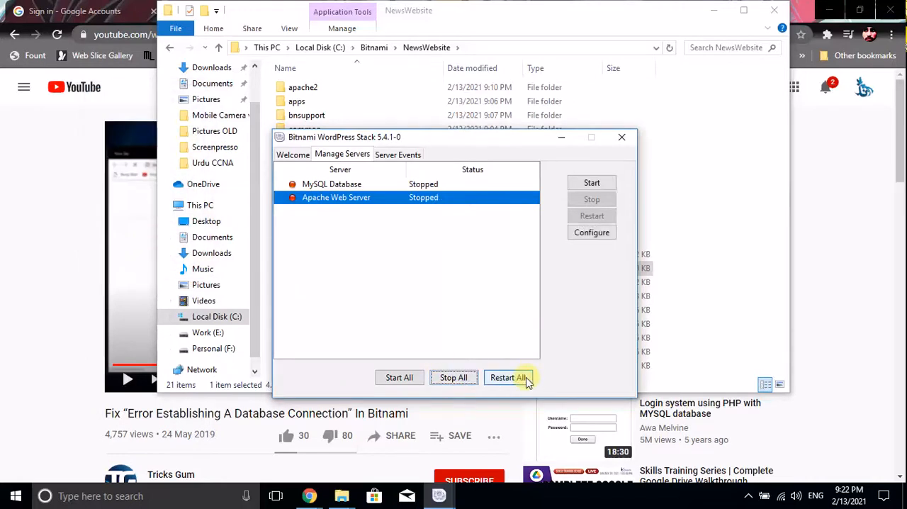
click(401, 376)
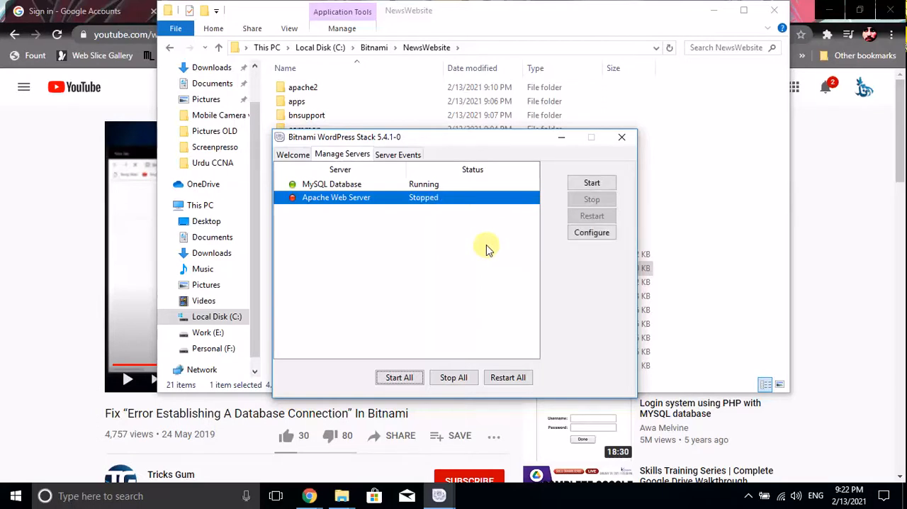
Try to open the Apache configuration file, error log, and access log from the Apache Web Server's configuration
click(592, 236)
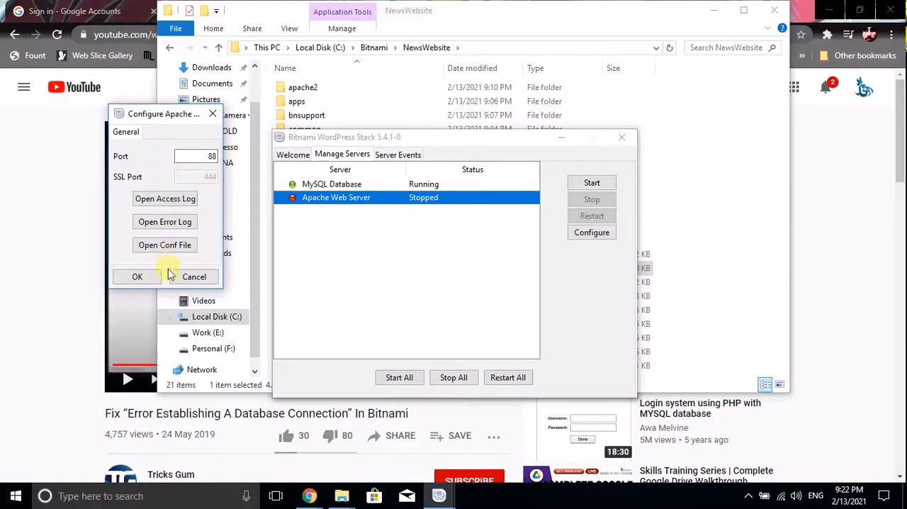
click(181, 244)
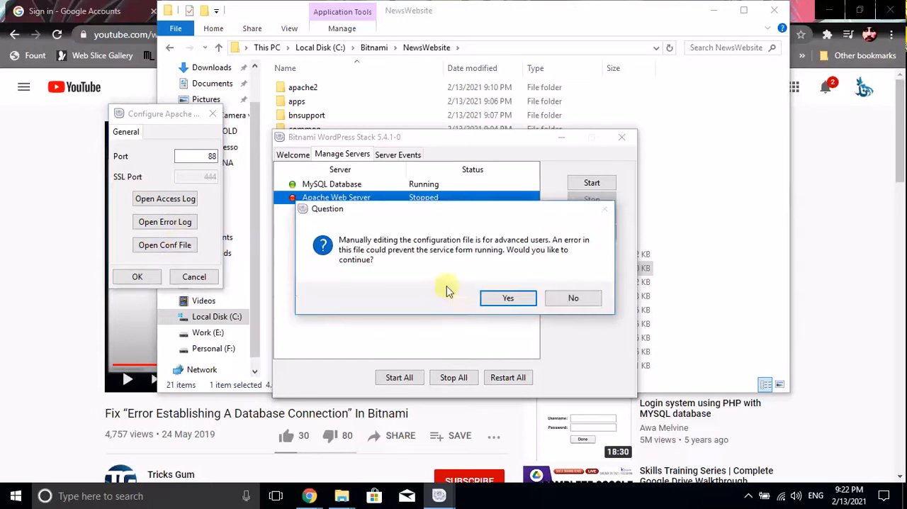
click(487, 298)
click(486, 292)
click(175, 223)
click(479, 291)
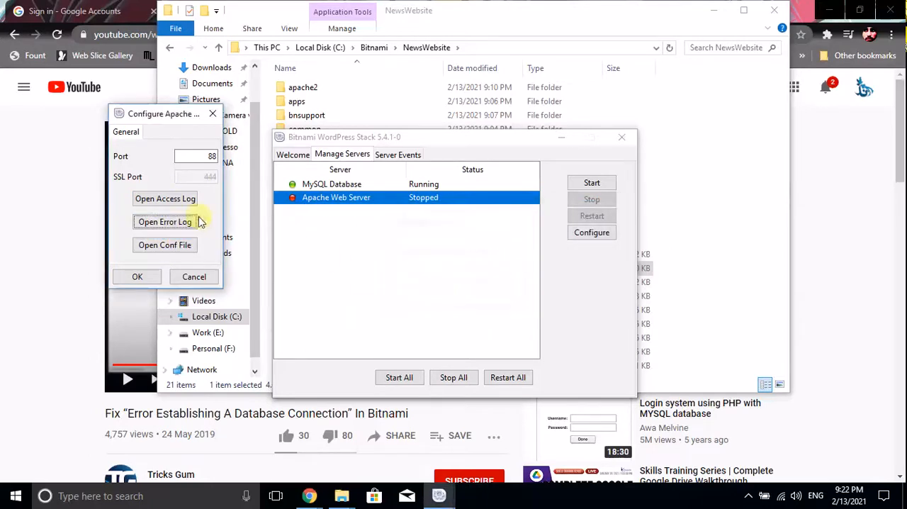
click(146, 199)
click(478, 292)
Set the Apache Web Server port to 81 and save the configuration
drag(206, 156, 229, 163)
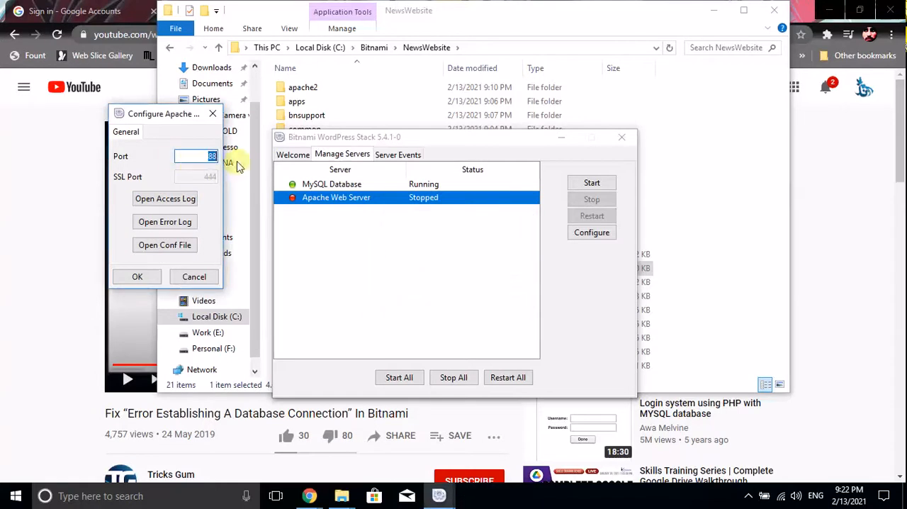
text(81)
click(138, 277)
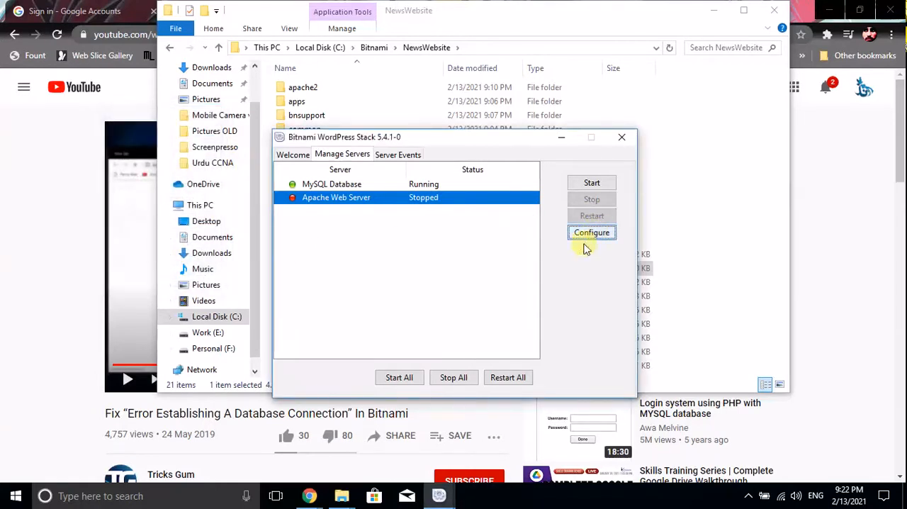
Stop all servers and try to start the Apache Web Server on its own
click(444, 377)
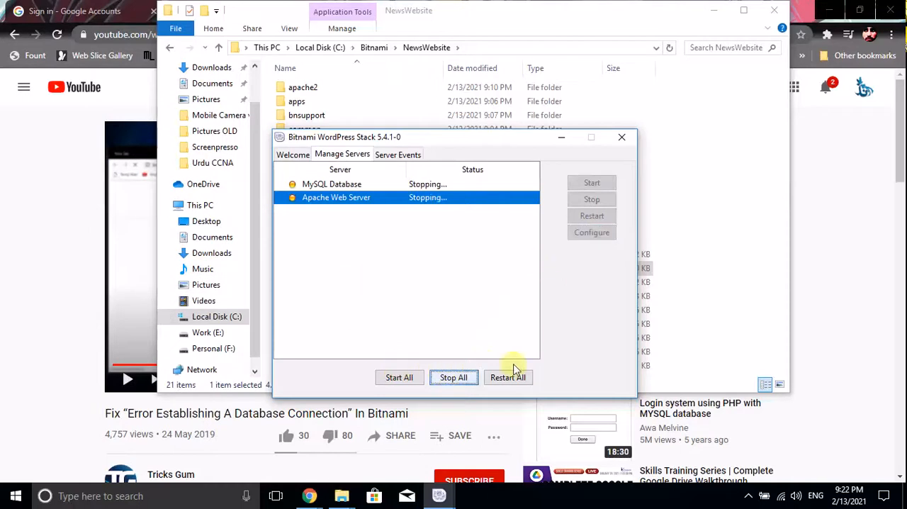
click(595, 187)
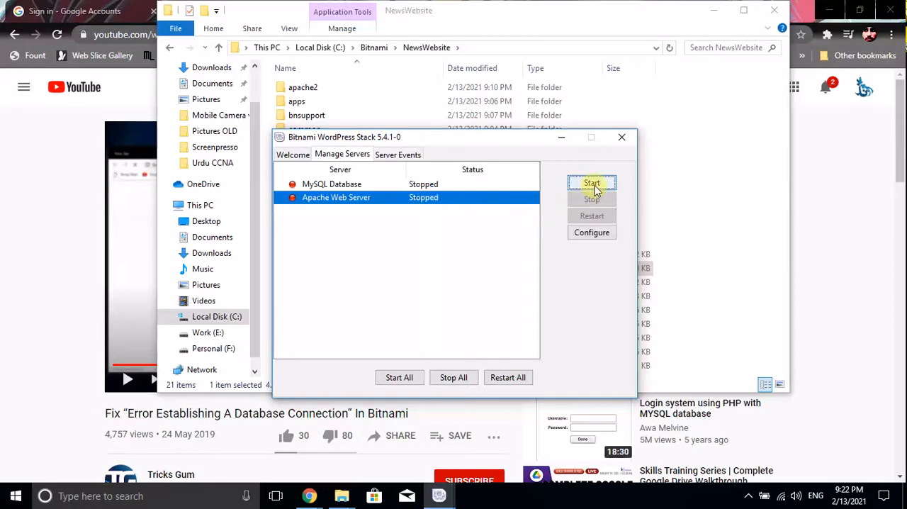
click(748, 495)
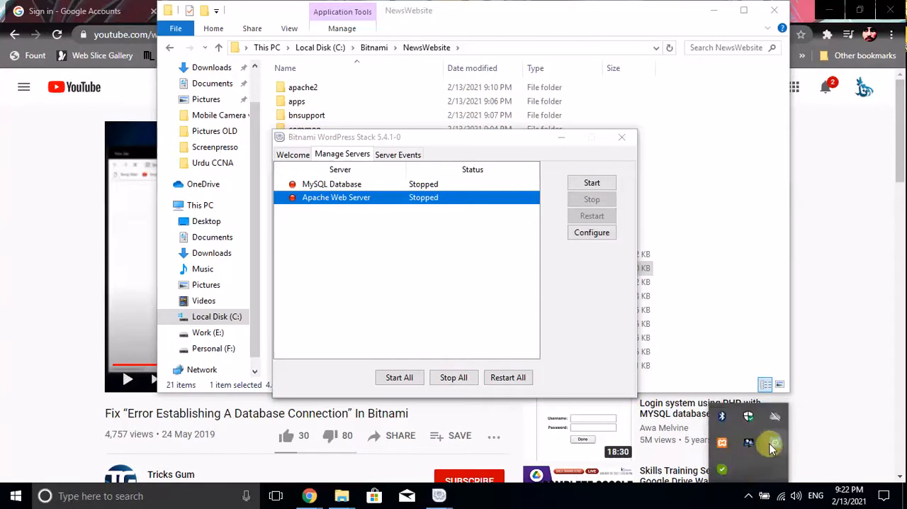